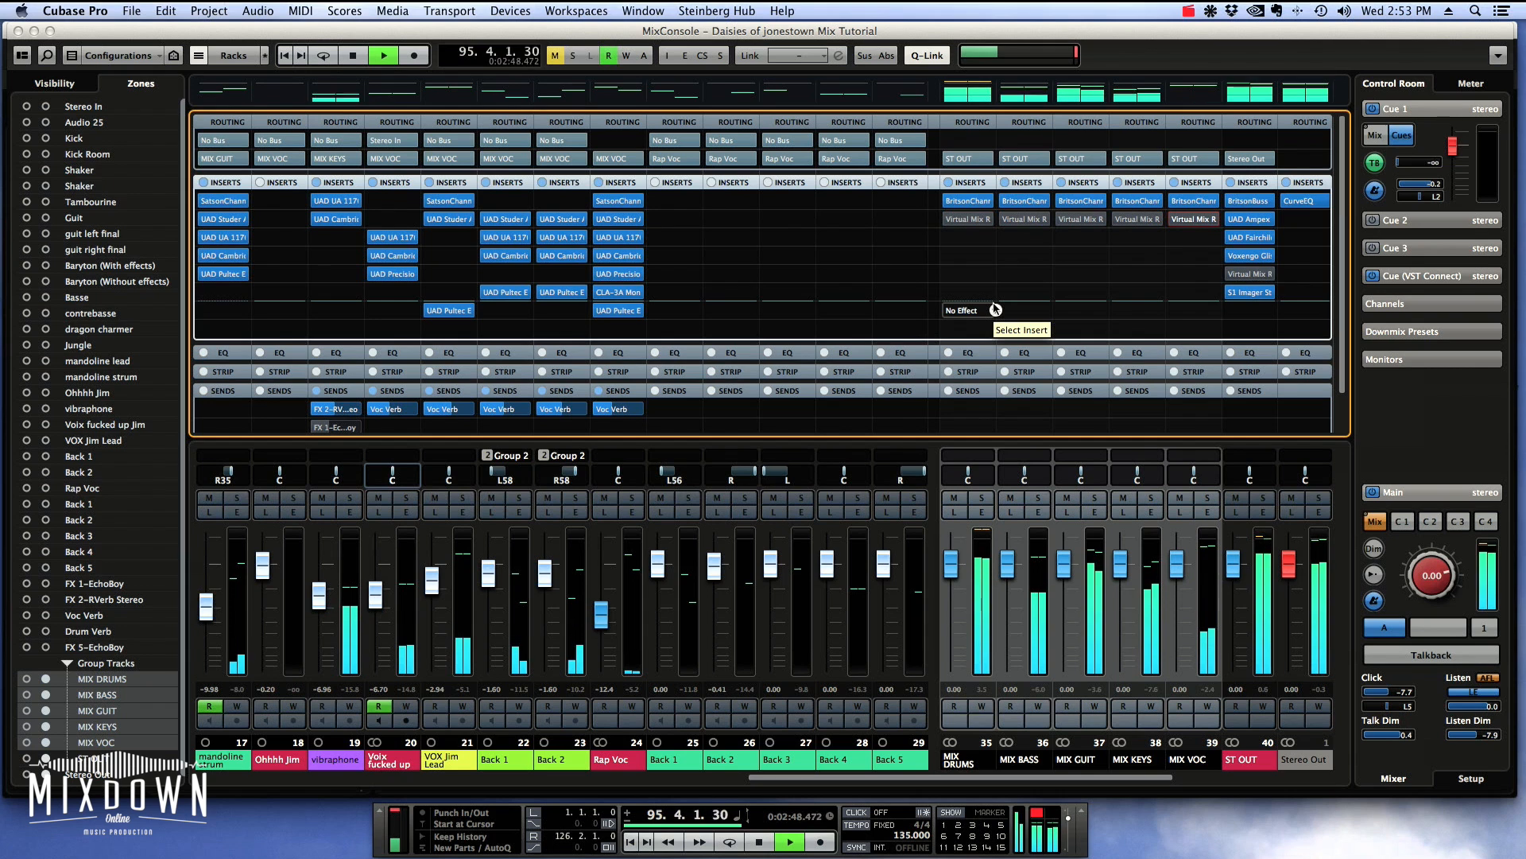
# Step: Select the MIX DRUMS group channel and place the stopped project cursor at about bar 89 in the arrangement
pyautogui.press('space')
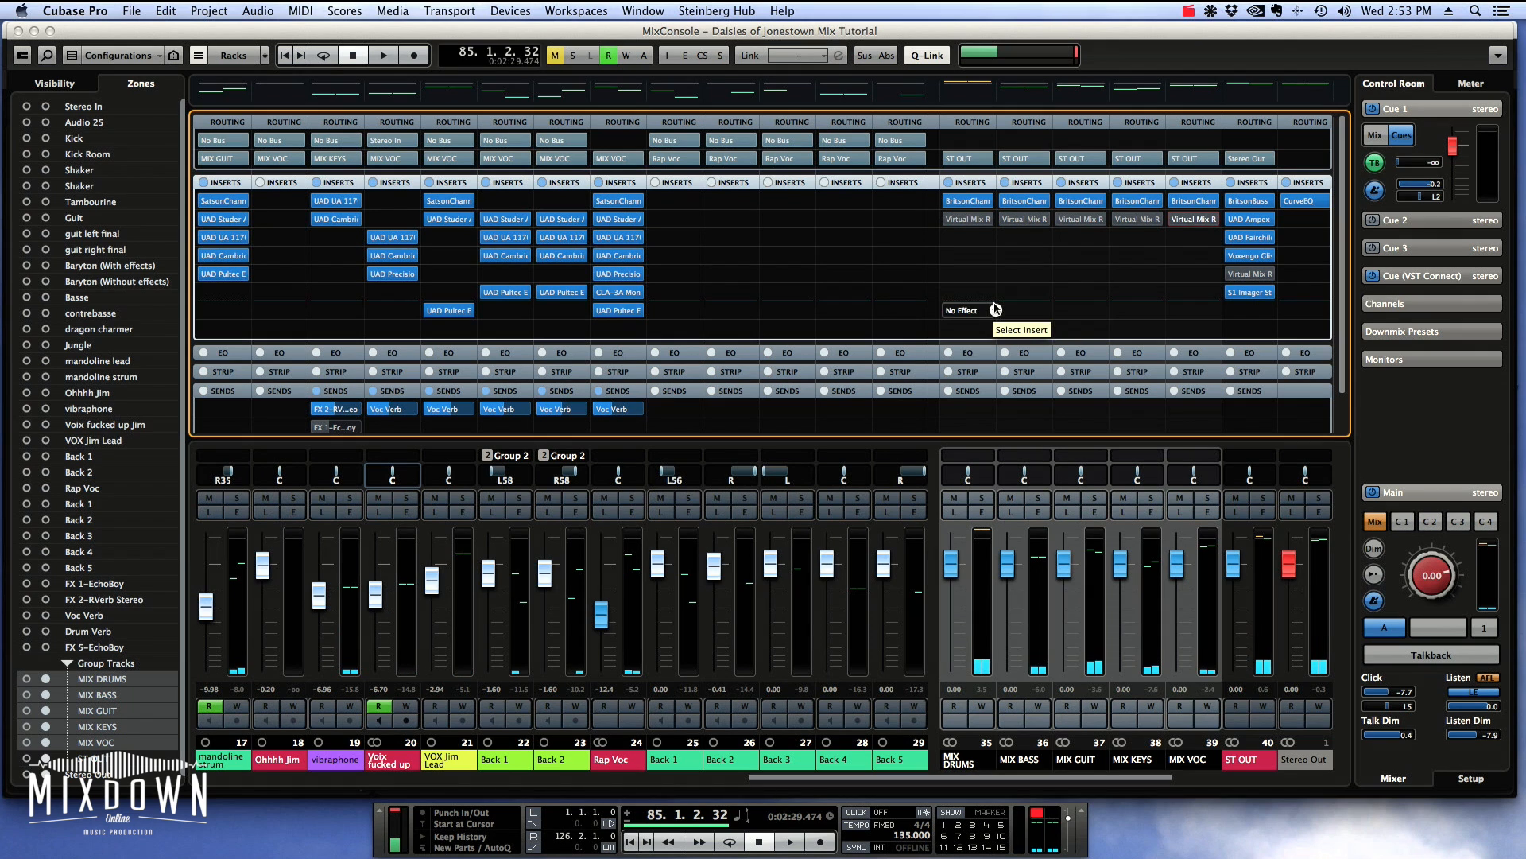
pyautogui.click(960, 762)
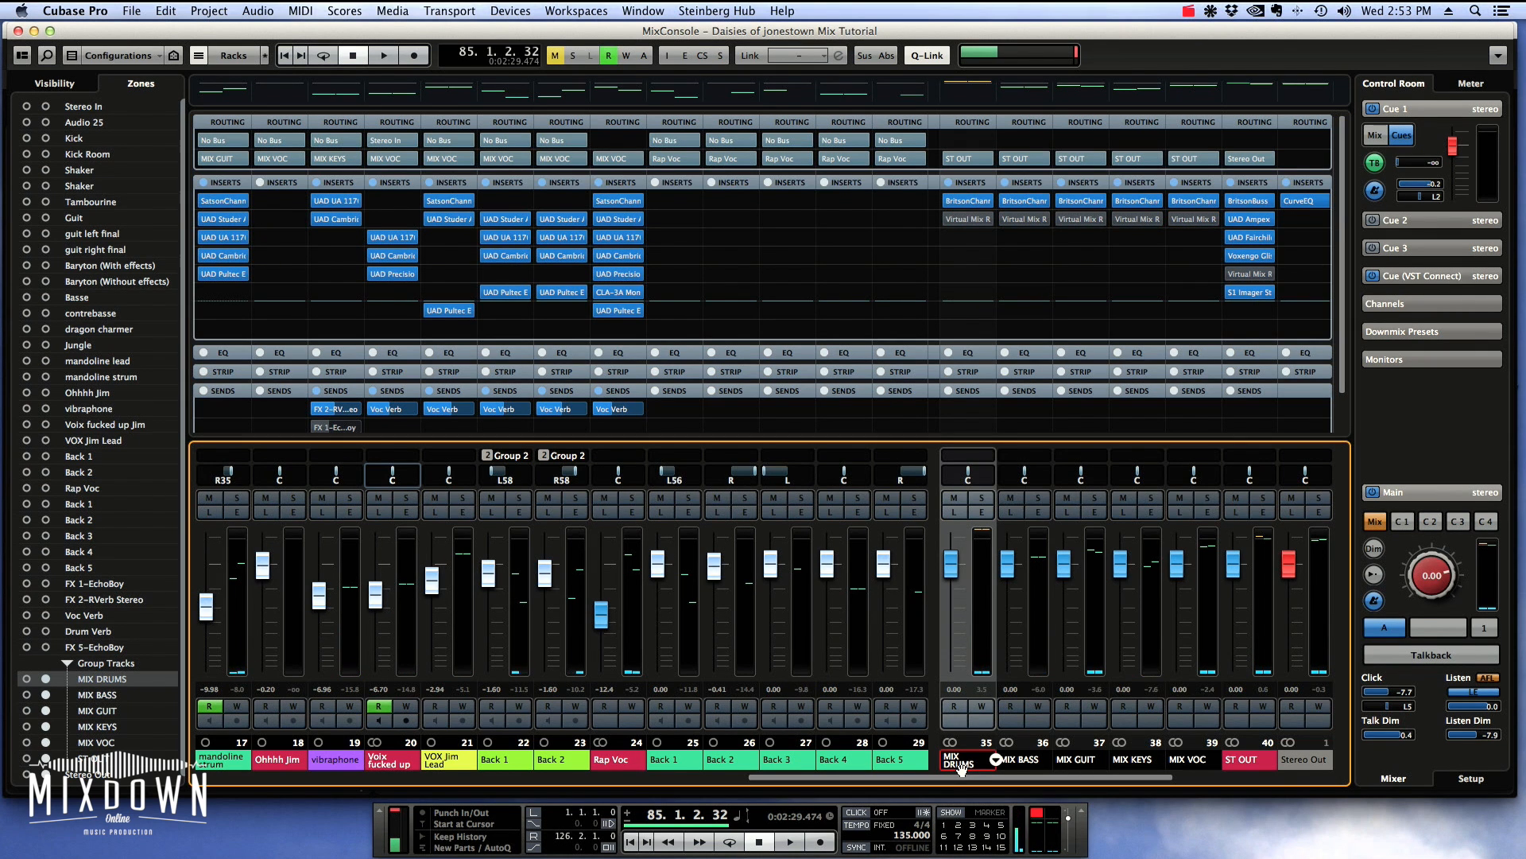
pyautogui.press('F3')
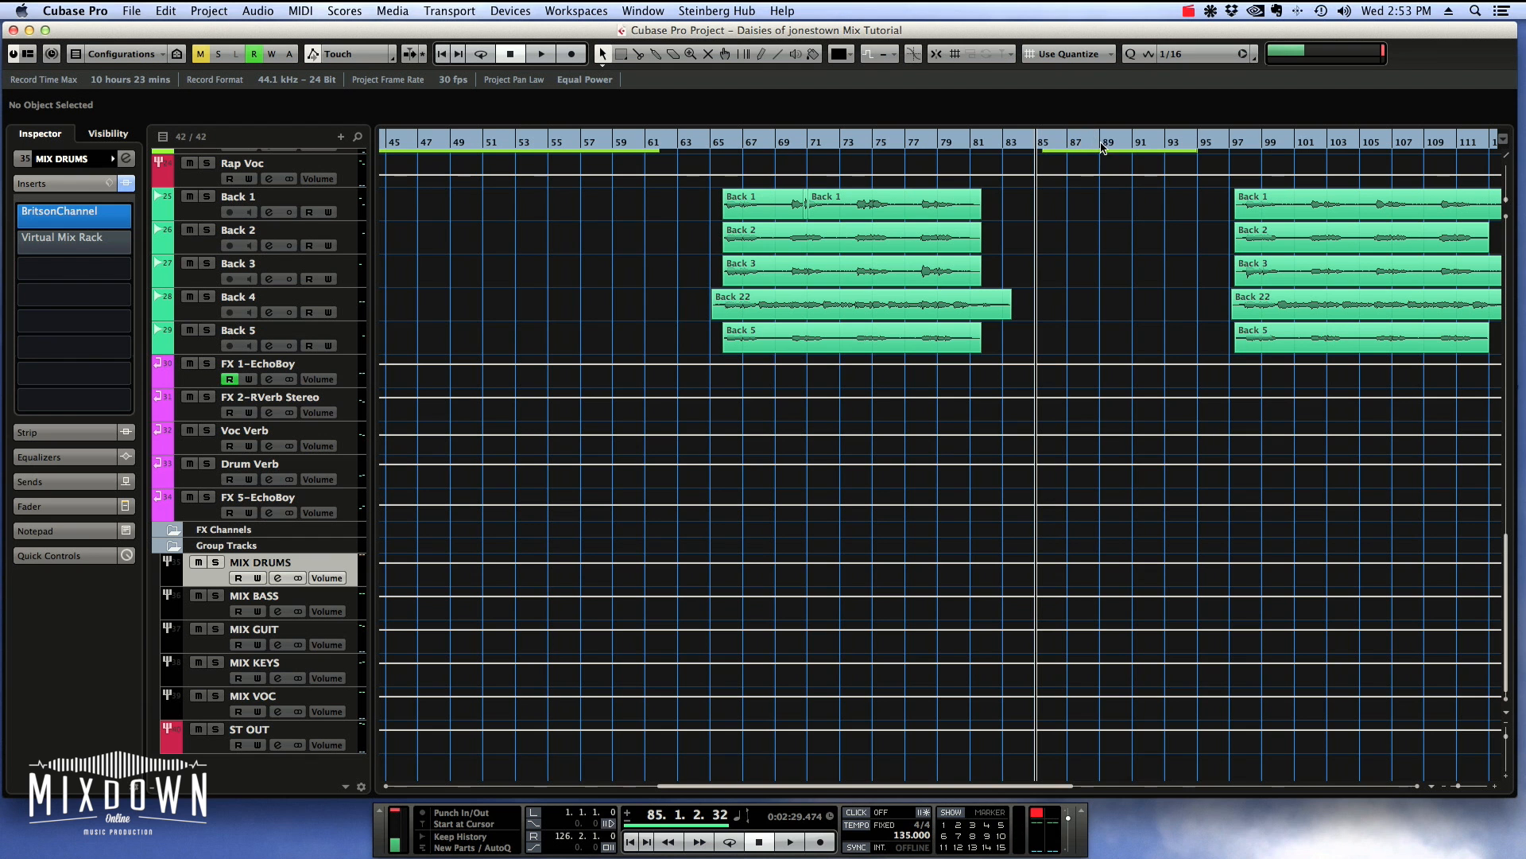
pyautogui.moveTo(1106, 148); pyautogui.dragTo(1114, 181)
pyautogui.press('F3')
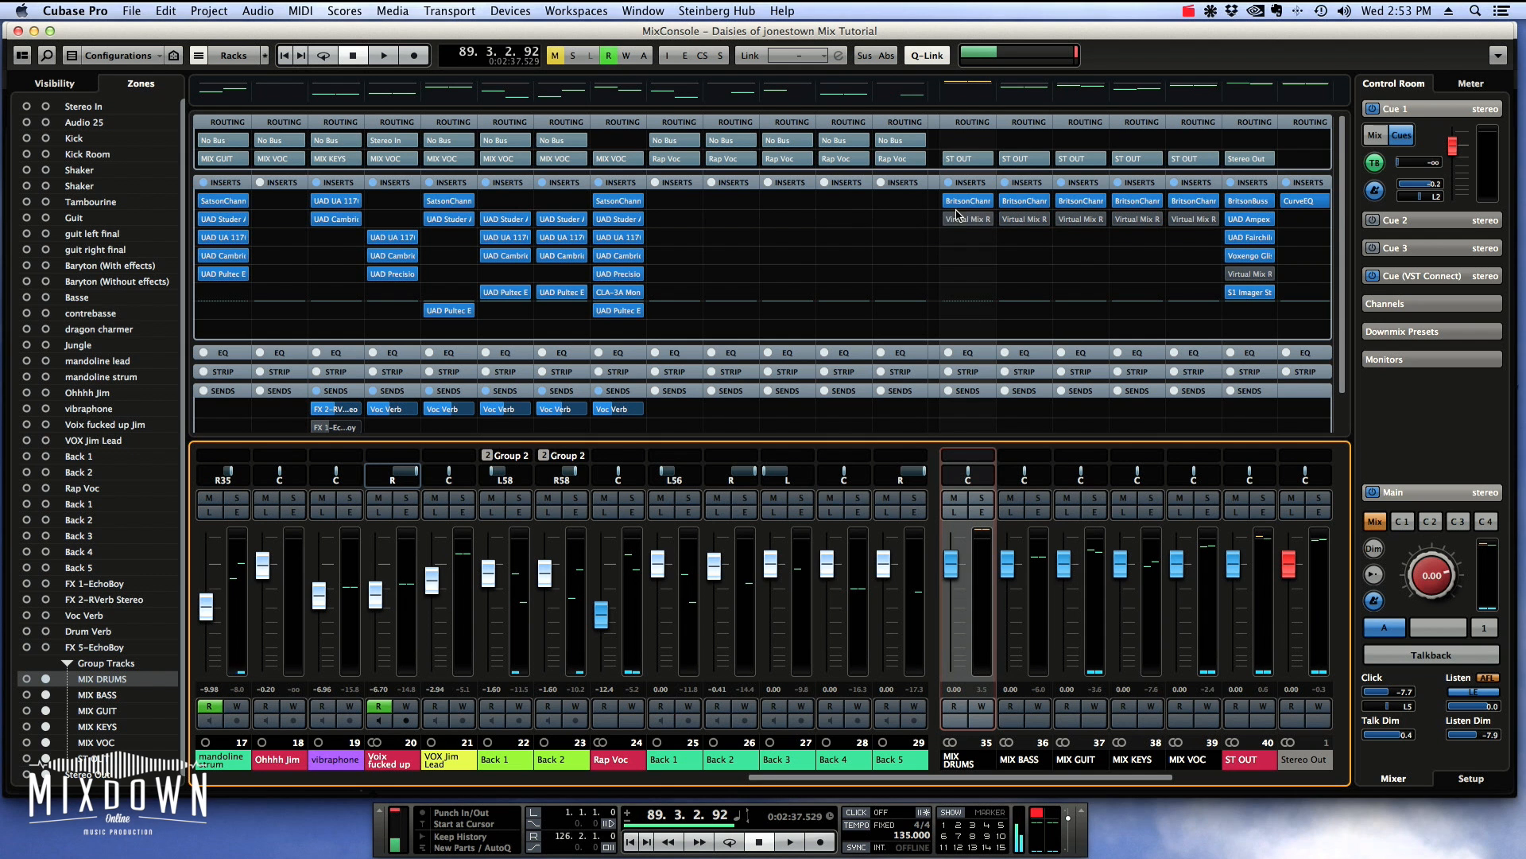
# Step: Activate the Virtual Mix Rack insert on MIX DRUMS and open it to browse its available modules
pyautogui.click(954, 219)
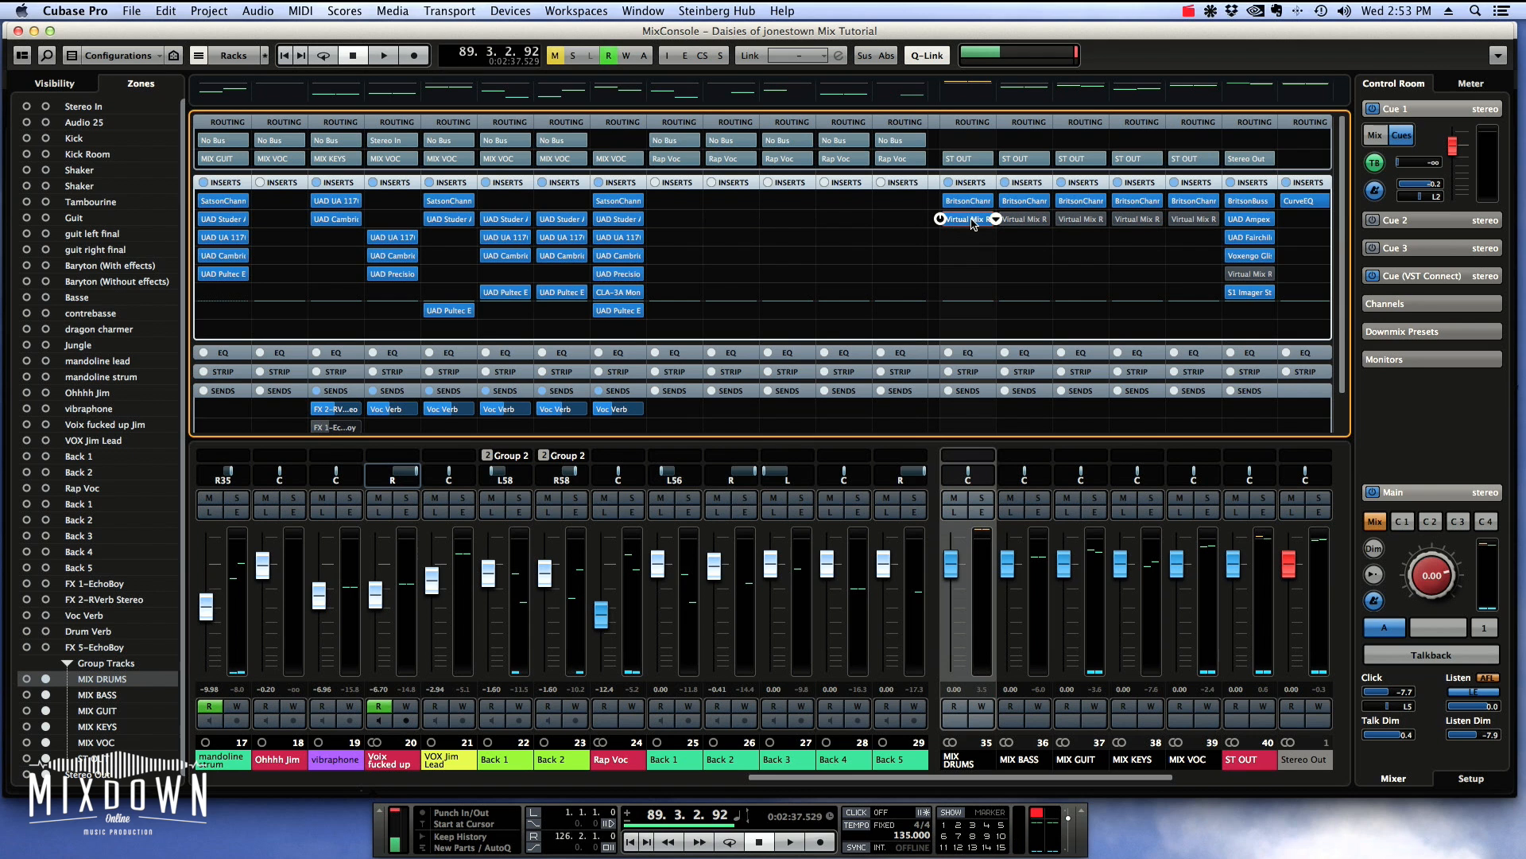
pyautogui.click(971, 220)
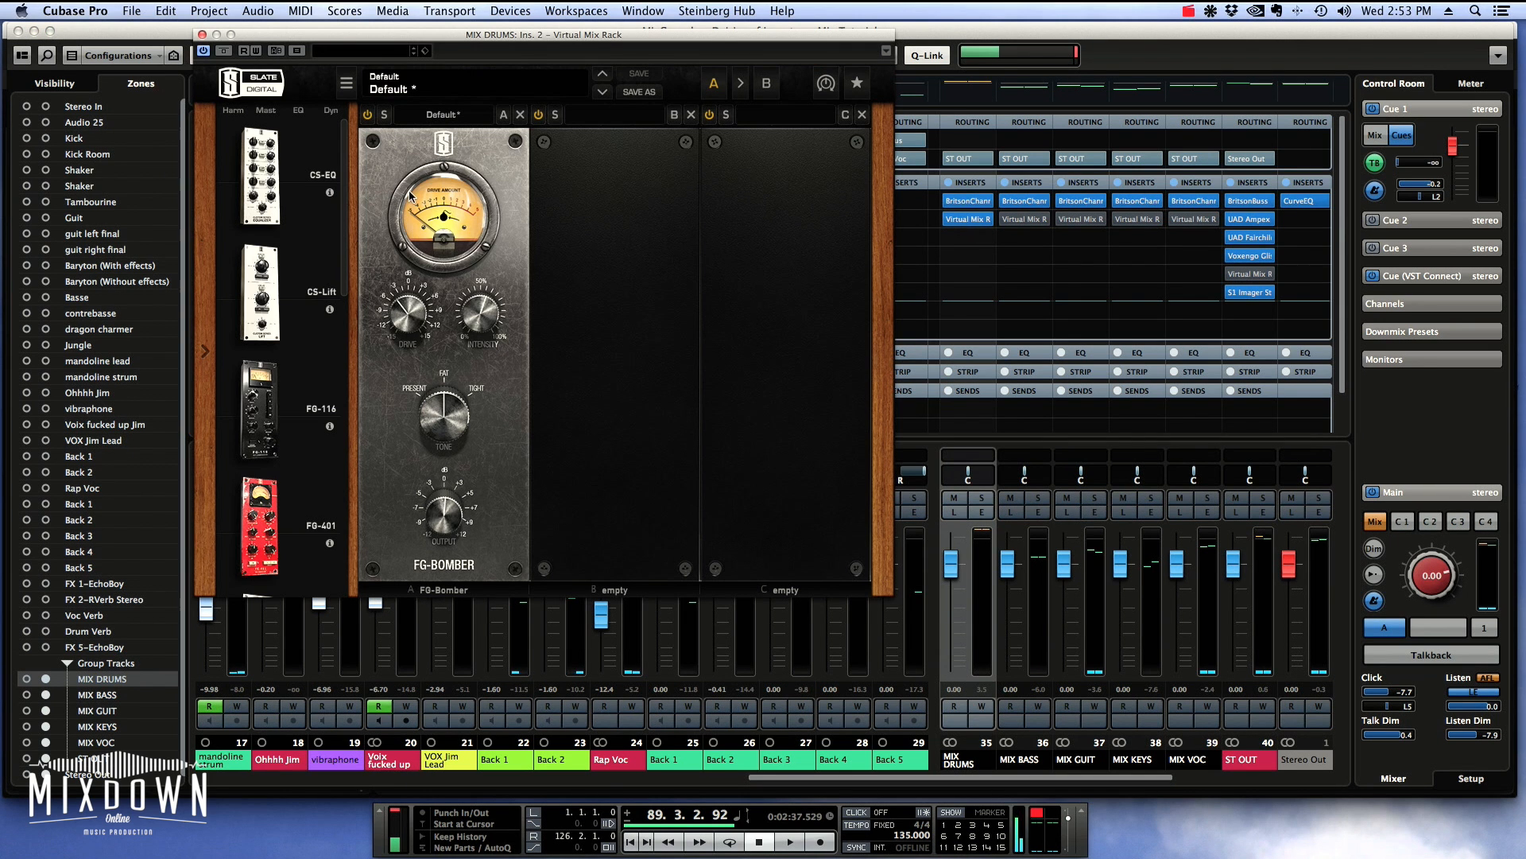
pyautogui.scroll(-5, 347, 181)
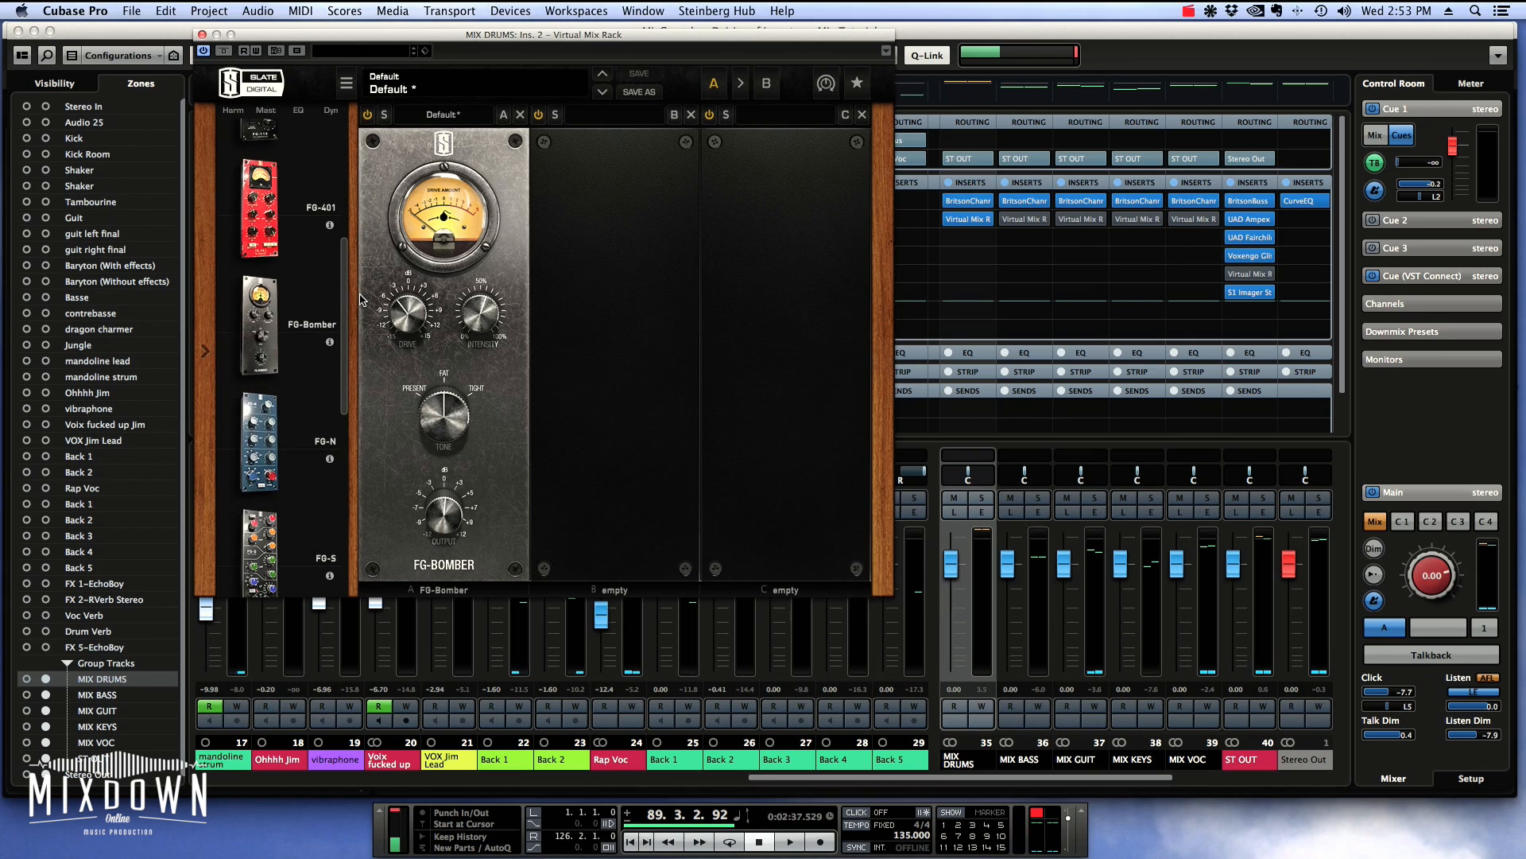
pyautogui.scroll(3, 350, 300)
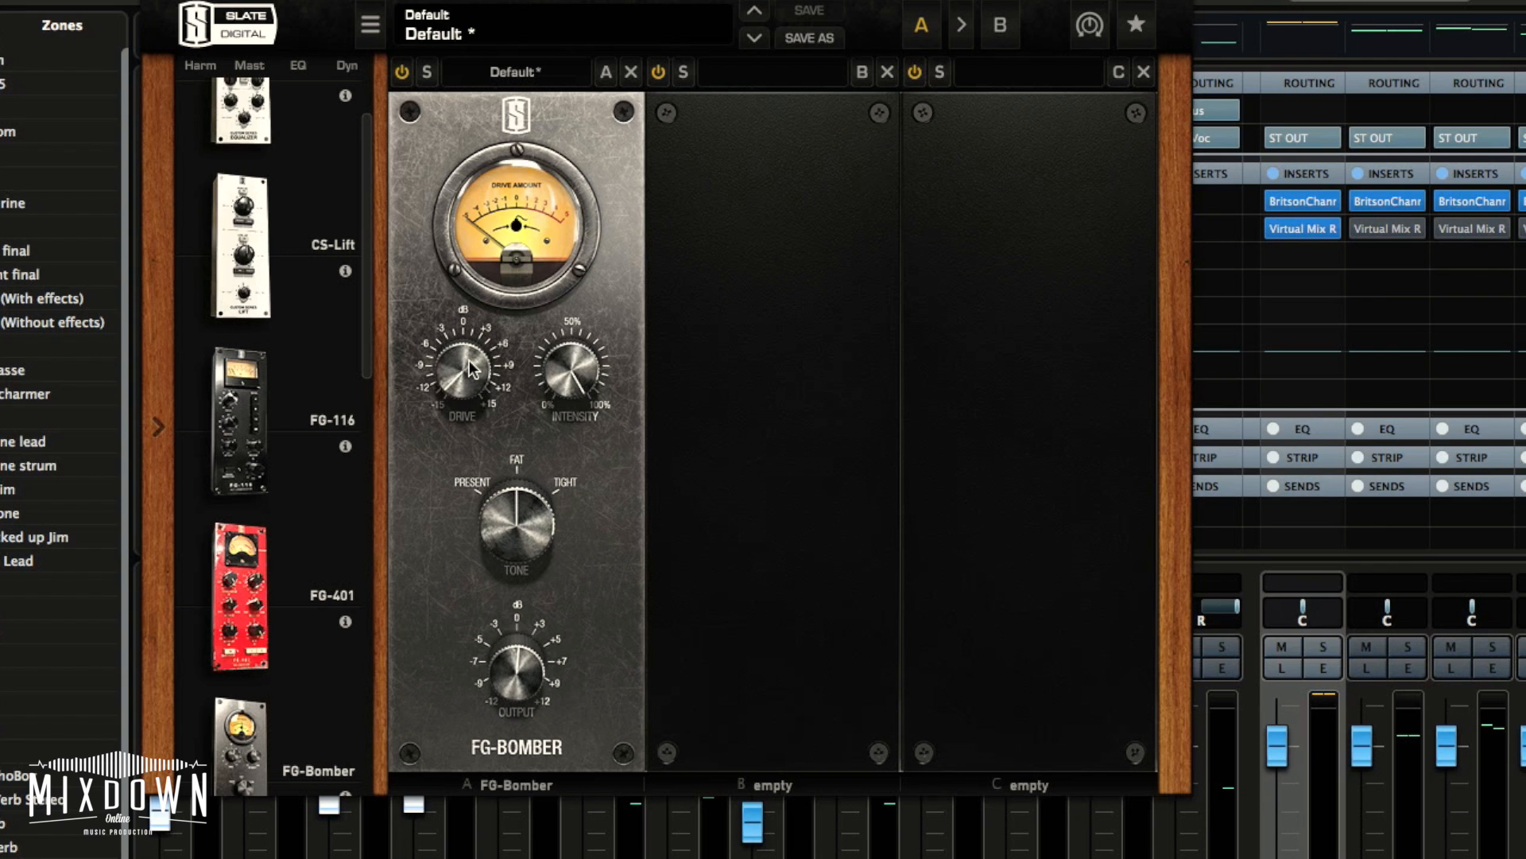
# Step: Turn the FG-Bomber's Drive down to -15.0 dB
pyautogui.moveTo(469, 361); pyautogui.dragTo(641, 525)
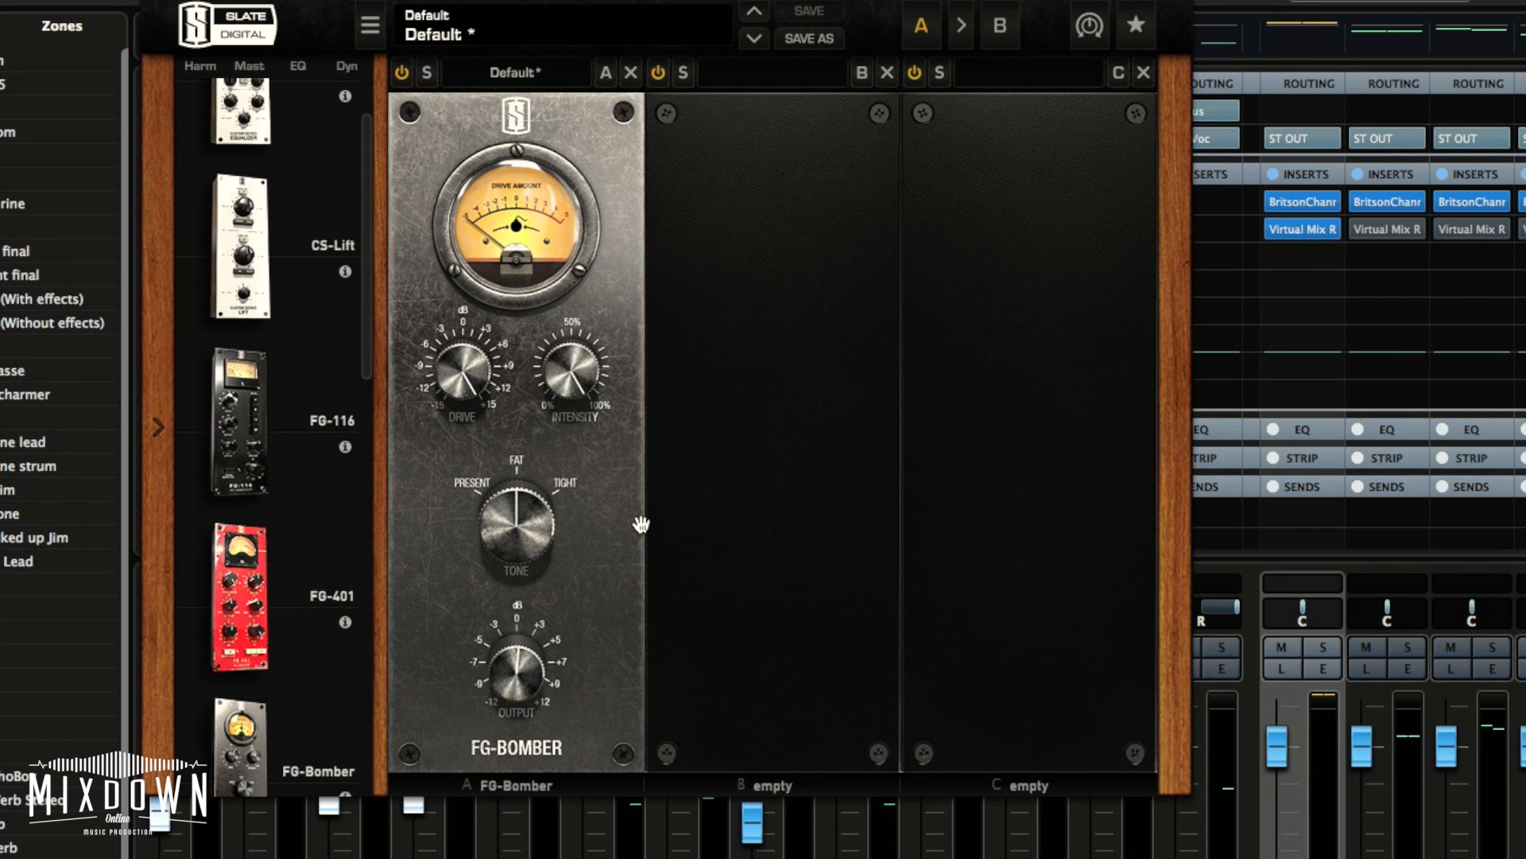
pyautogui.moveTo(465, 374)
pyautogui.moveTo(465, 374); pyautogui.dragTo(485, 625)
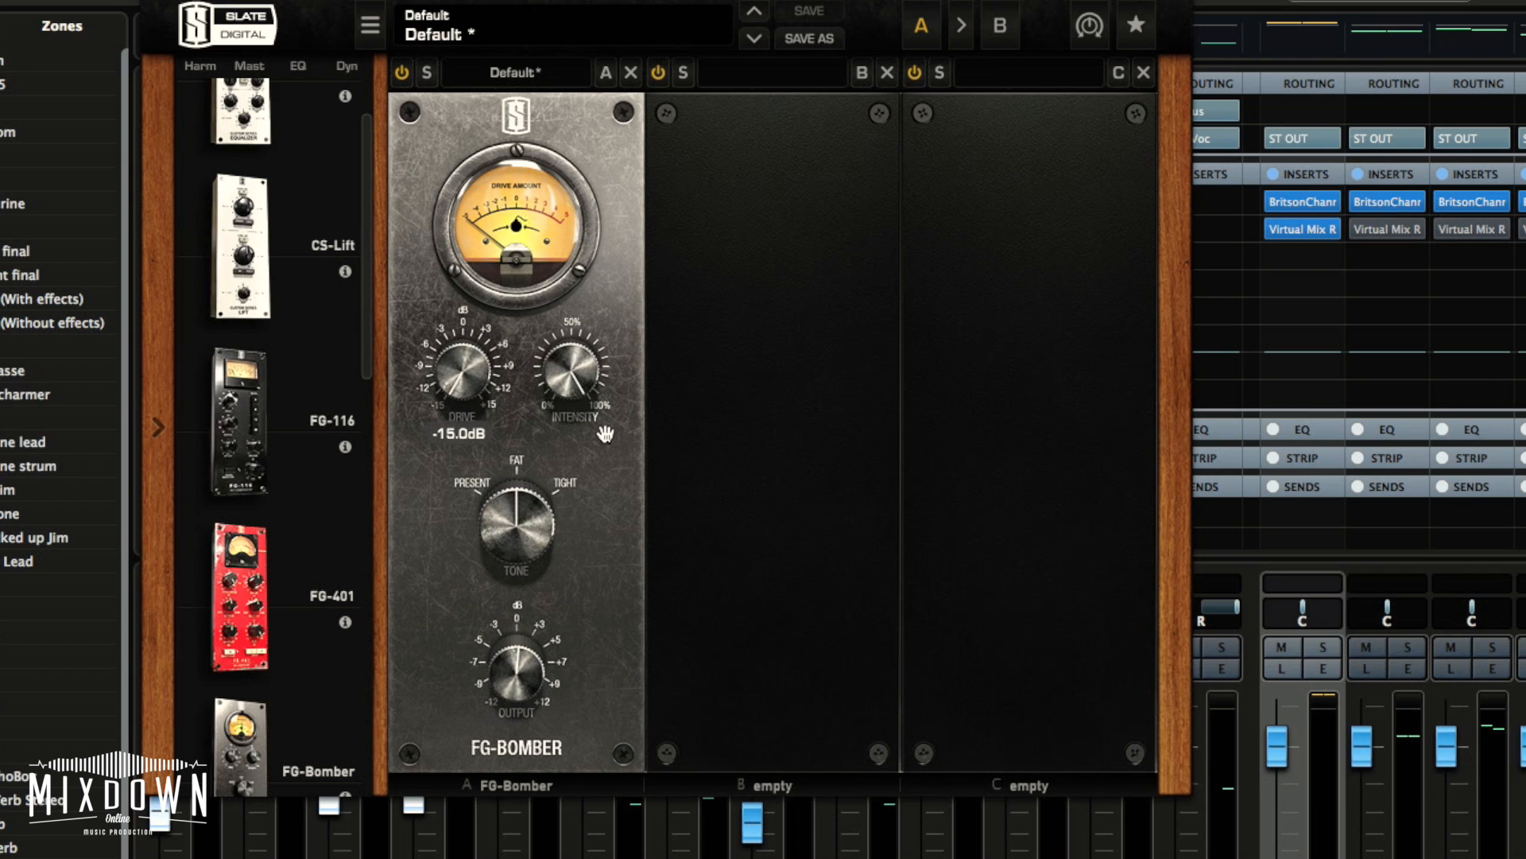
pyautogui.moveTo(601, 390)
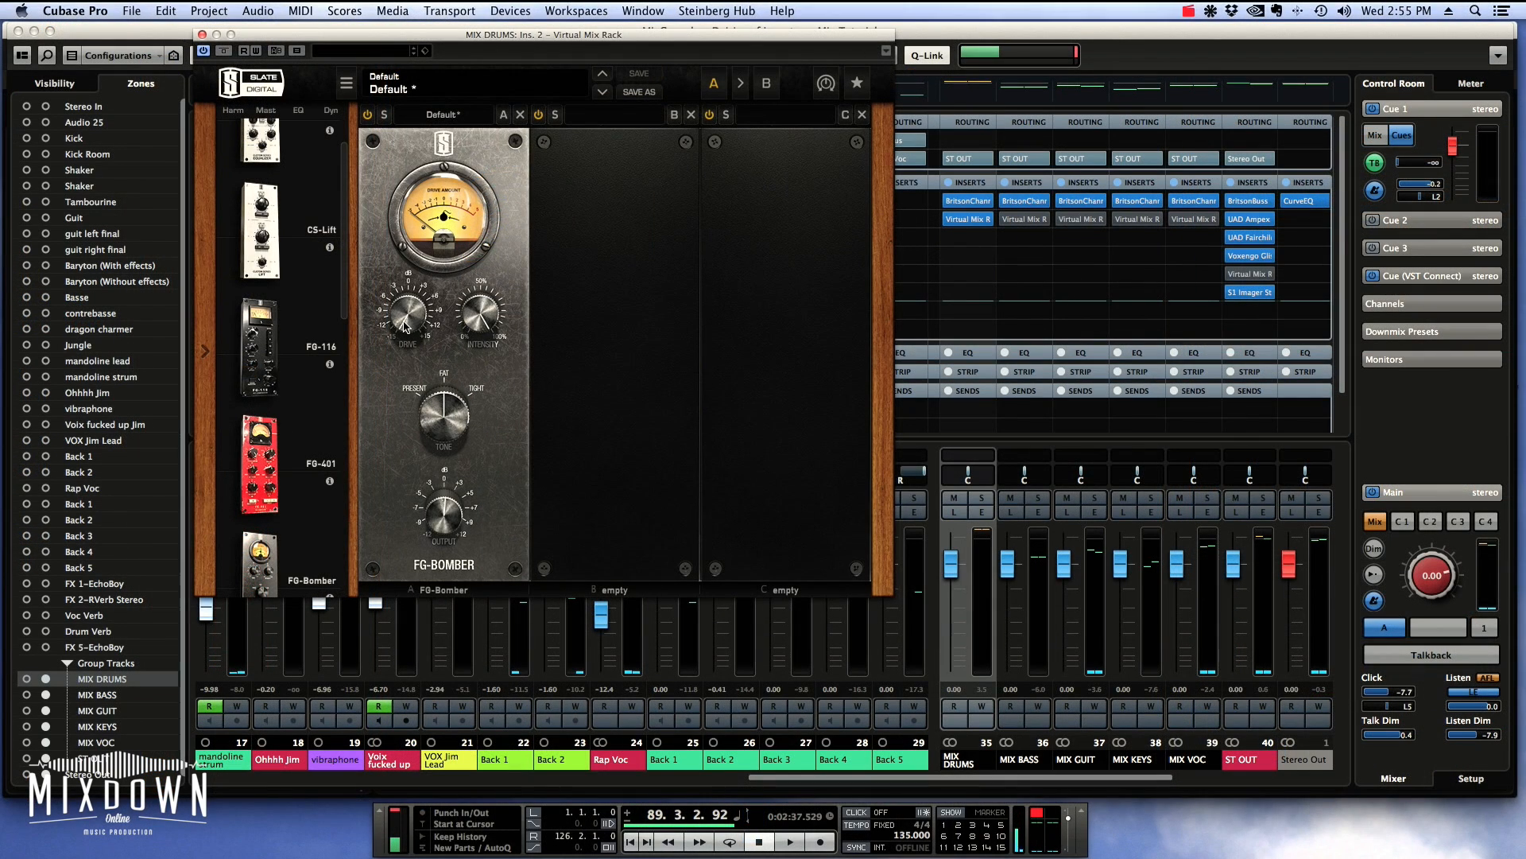
# Step: Solo the MIX DRUMS group channel and play the drums from bar 89
pyautogui.moveTo(462, 387)
pyautogui.press('space')
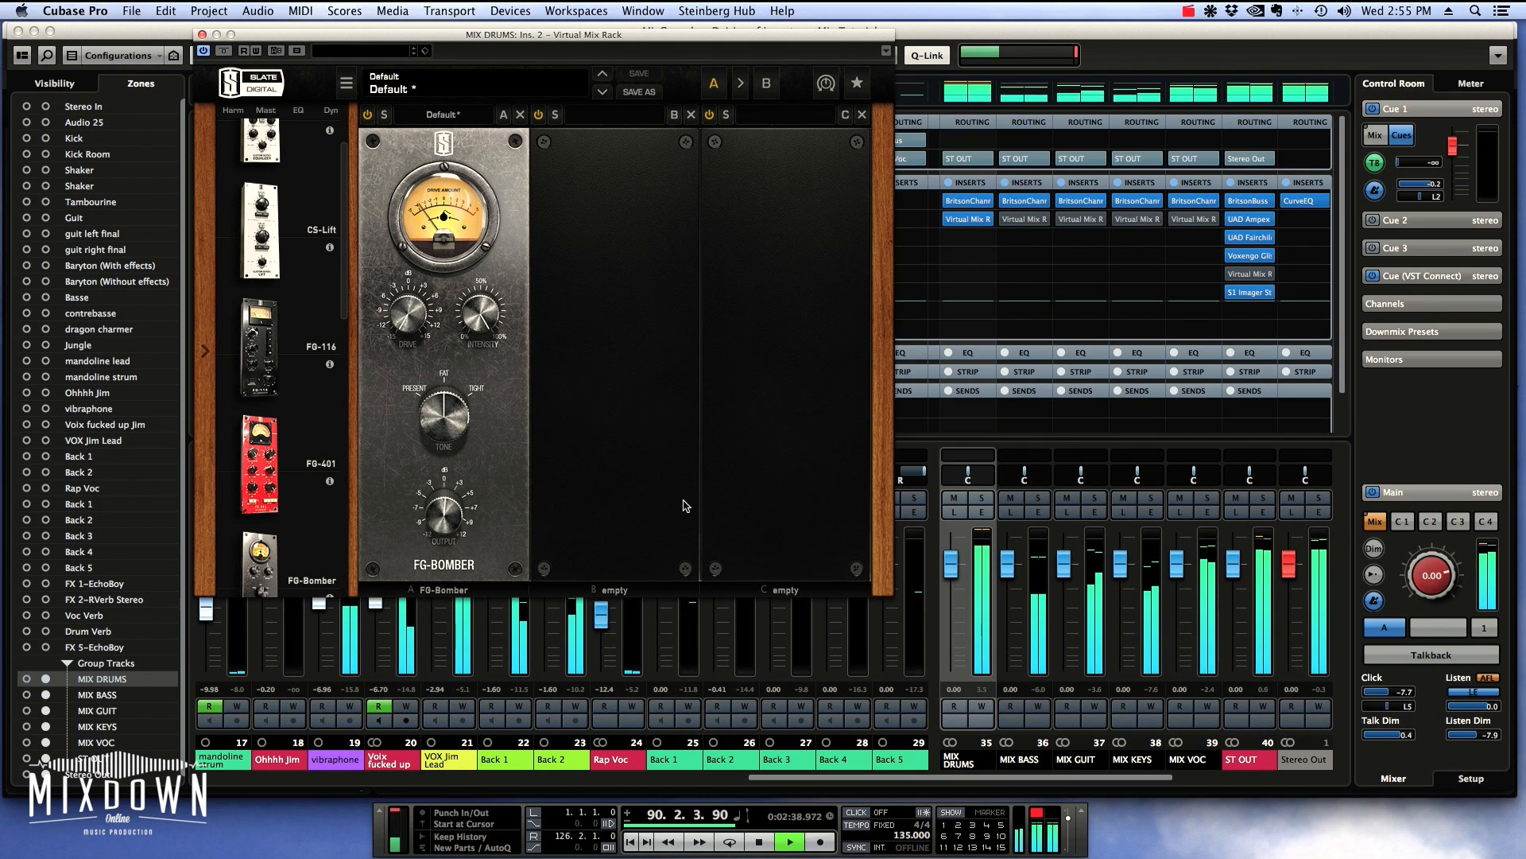
pyautogui.press('space')
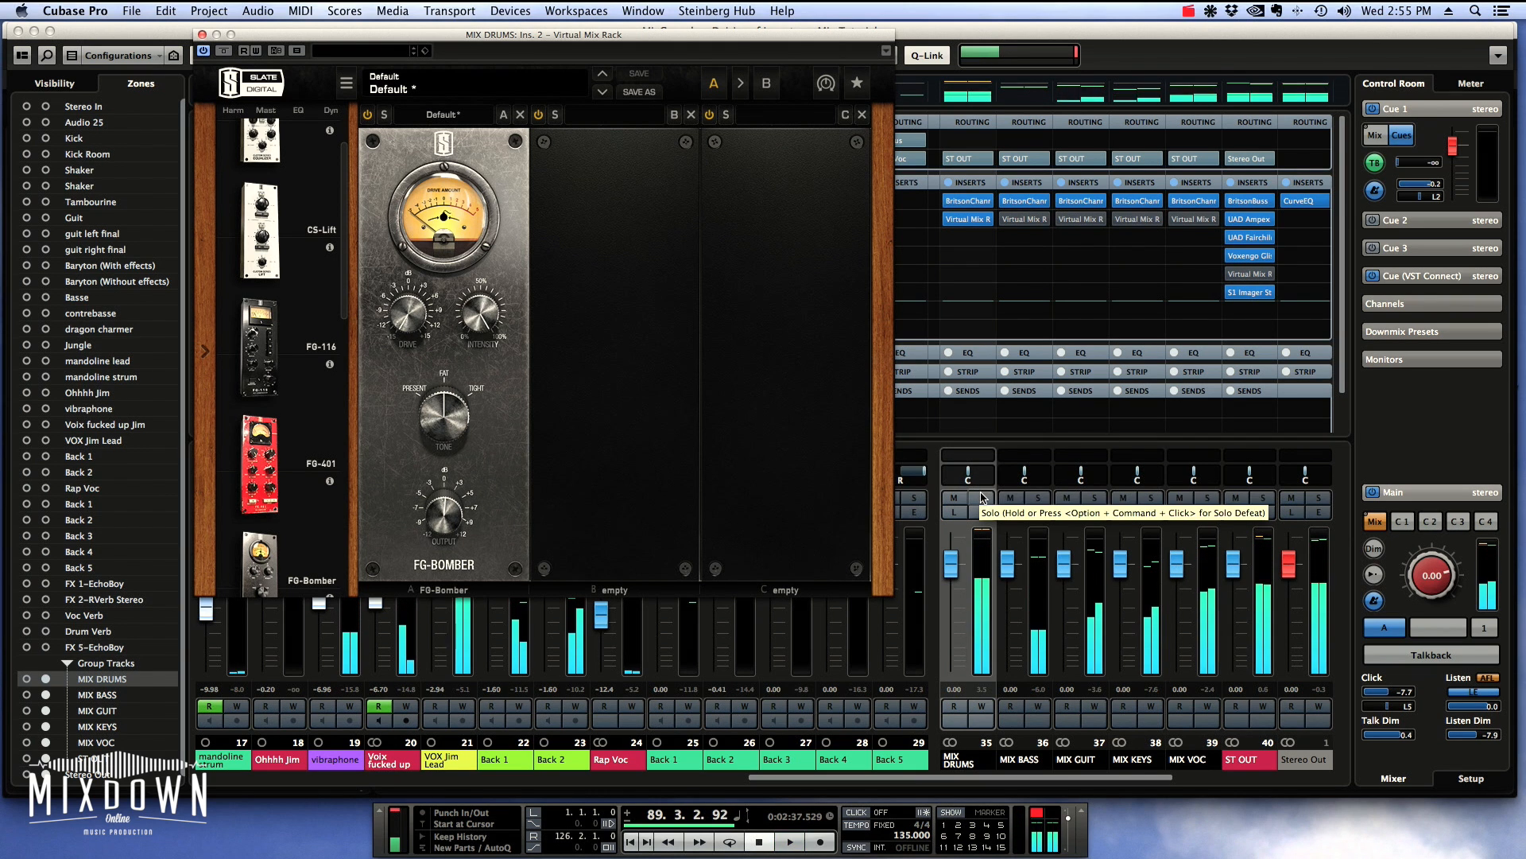
pyautogui.click(983, 498)
pyautogui.press('space')
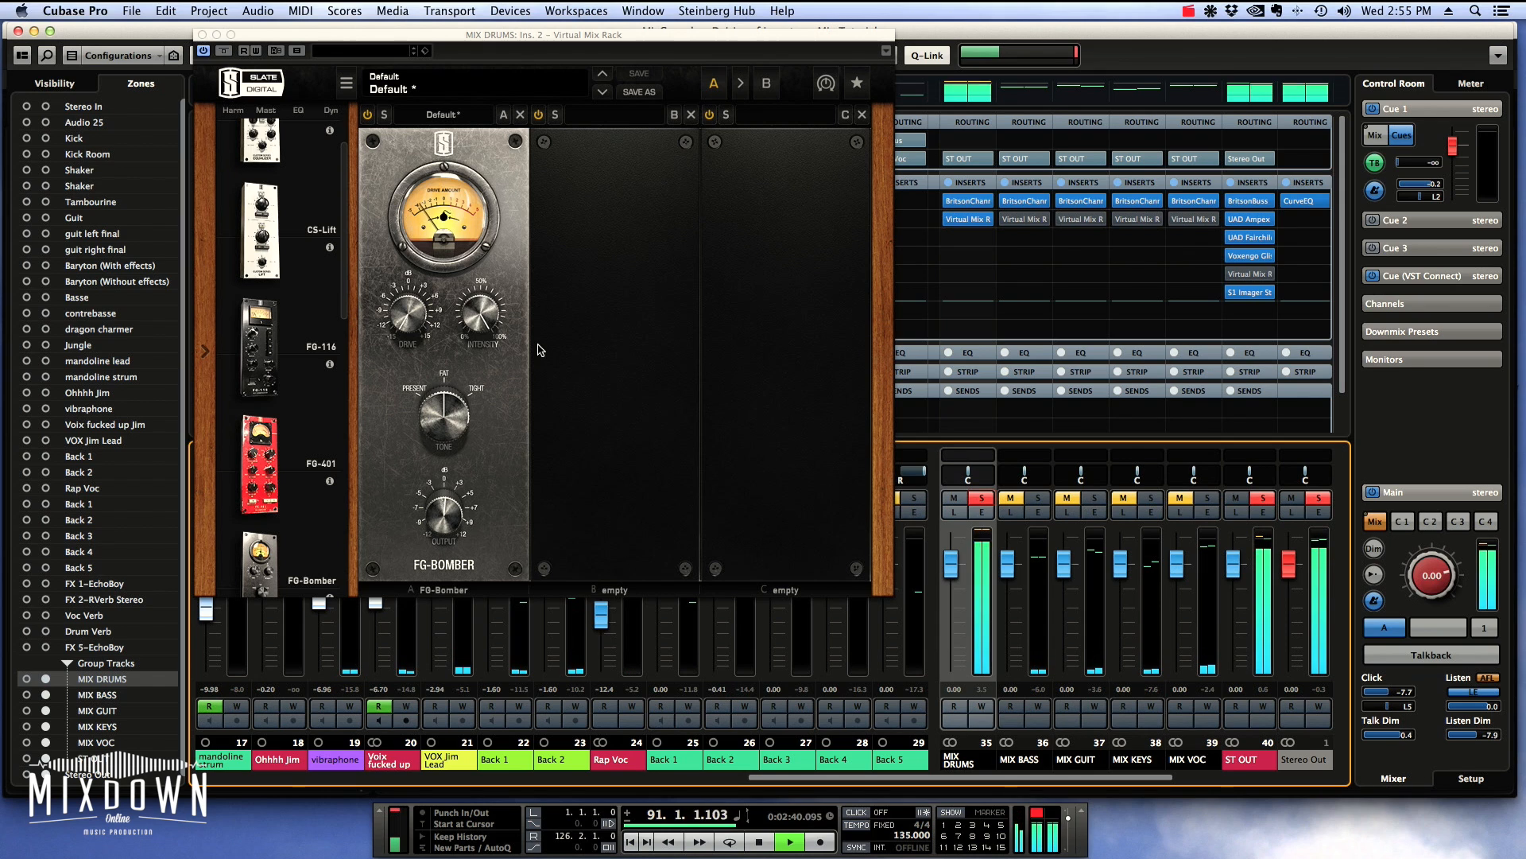
# Step: Sweep the FG-Bomber's Drive up to 15.0 dB and back down to about -13.4 dB during playback
pyautogui.moveTo(403, 277)
pyautogui.moveTo(403, 277); pyautogui.dragTo(463, 39)
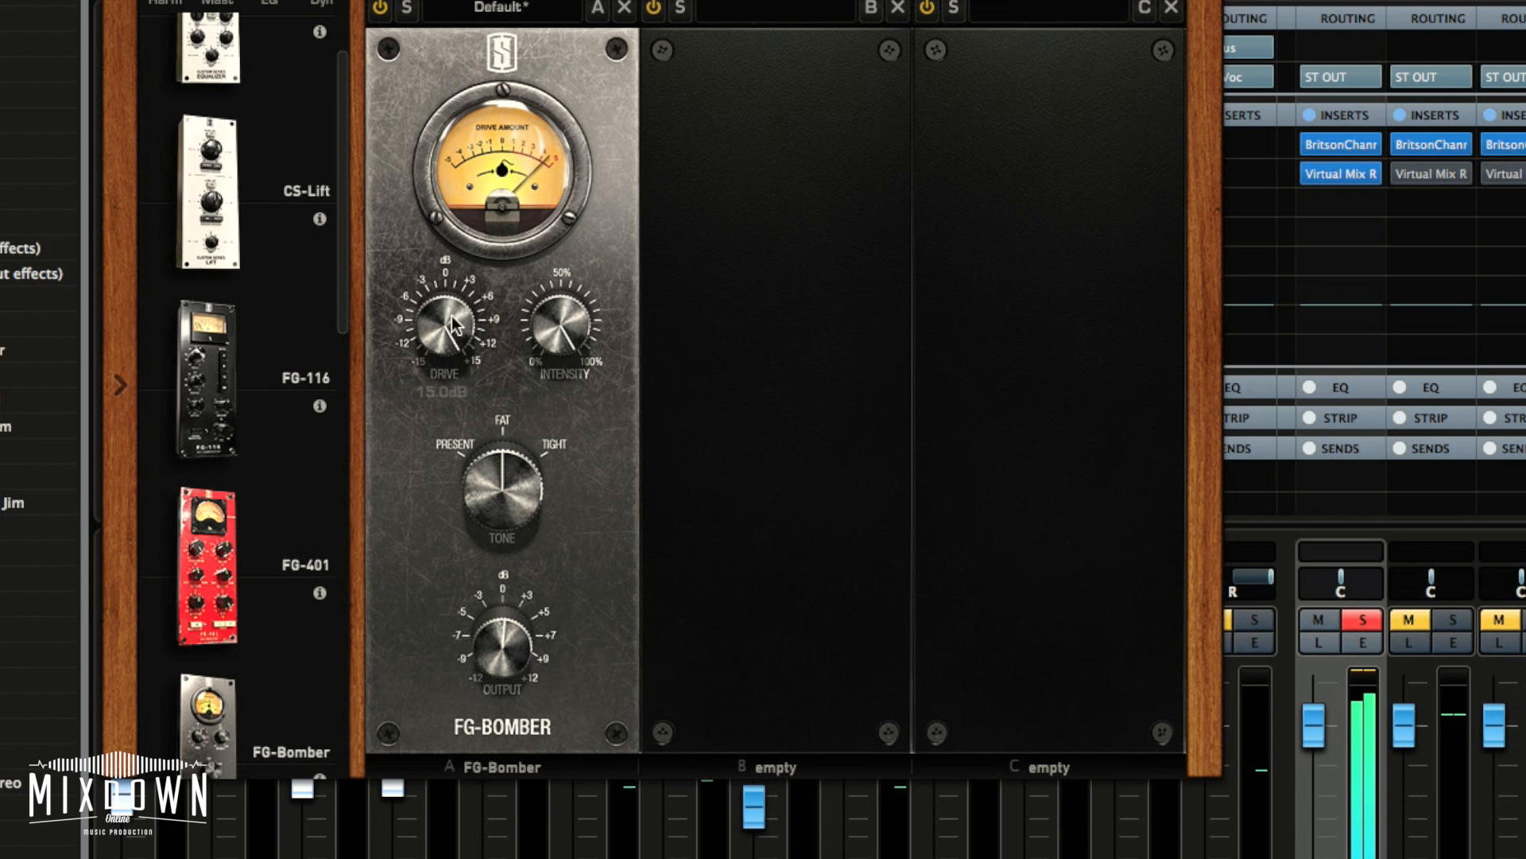
pyautogui.moveTo(455, 324); pyautogui.dragTo(584, 723)
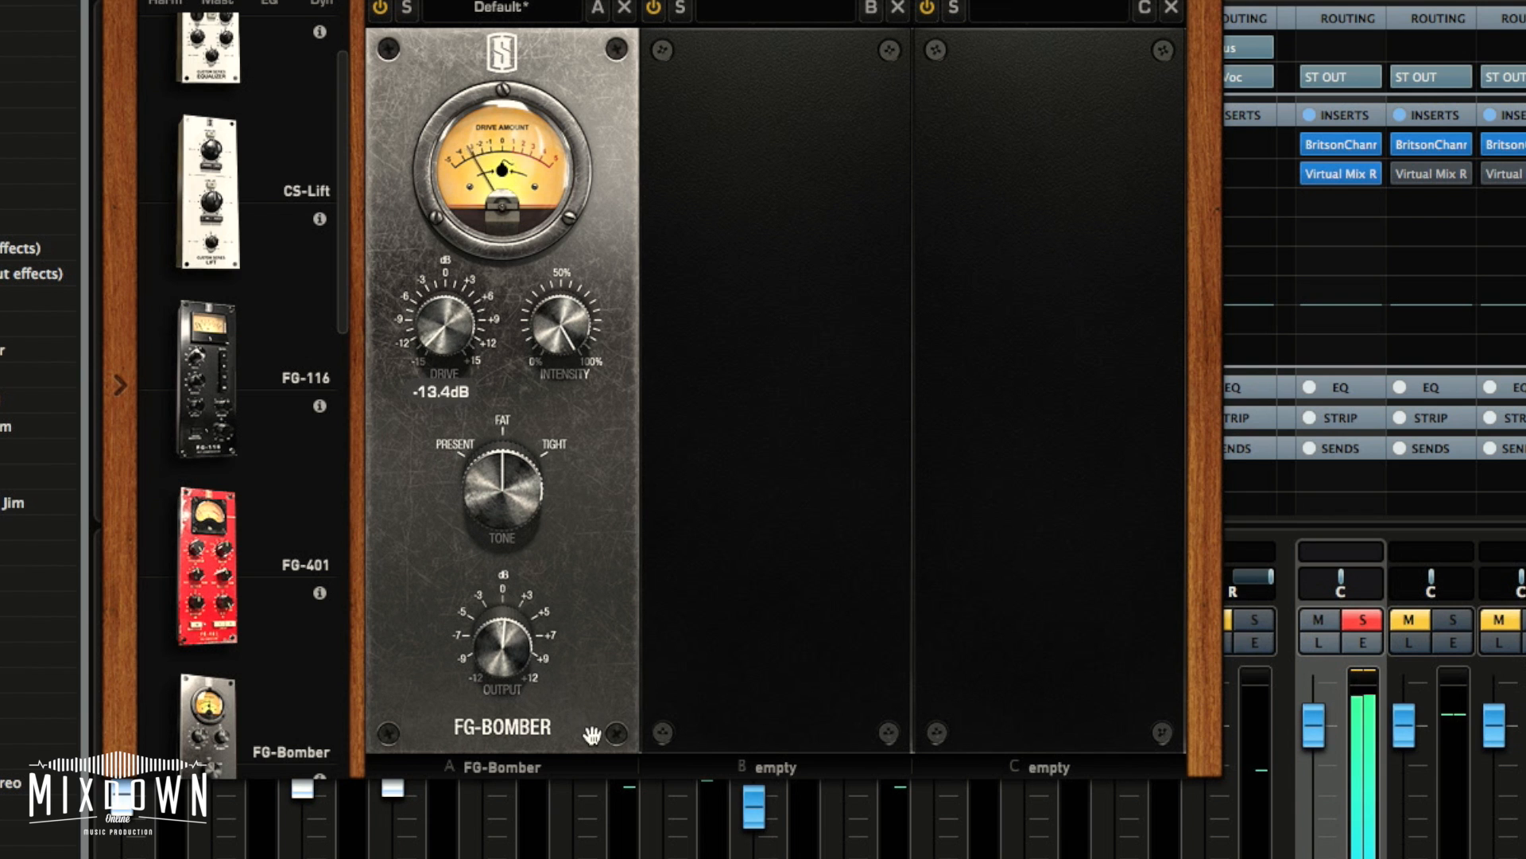
pyautogui.moveTo(540, 459)
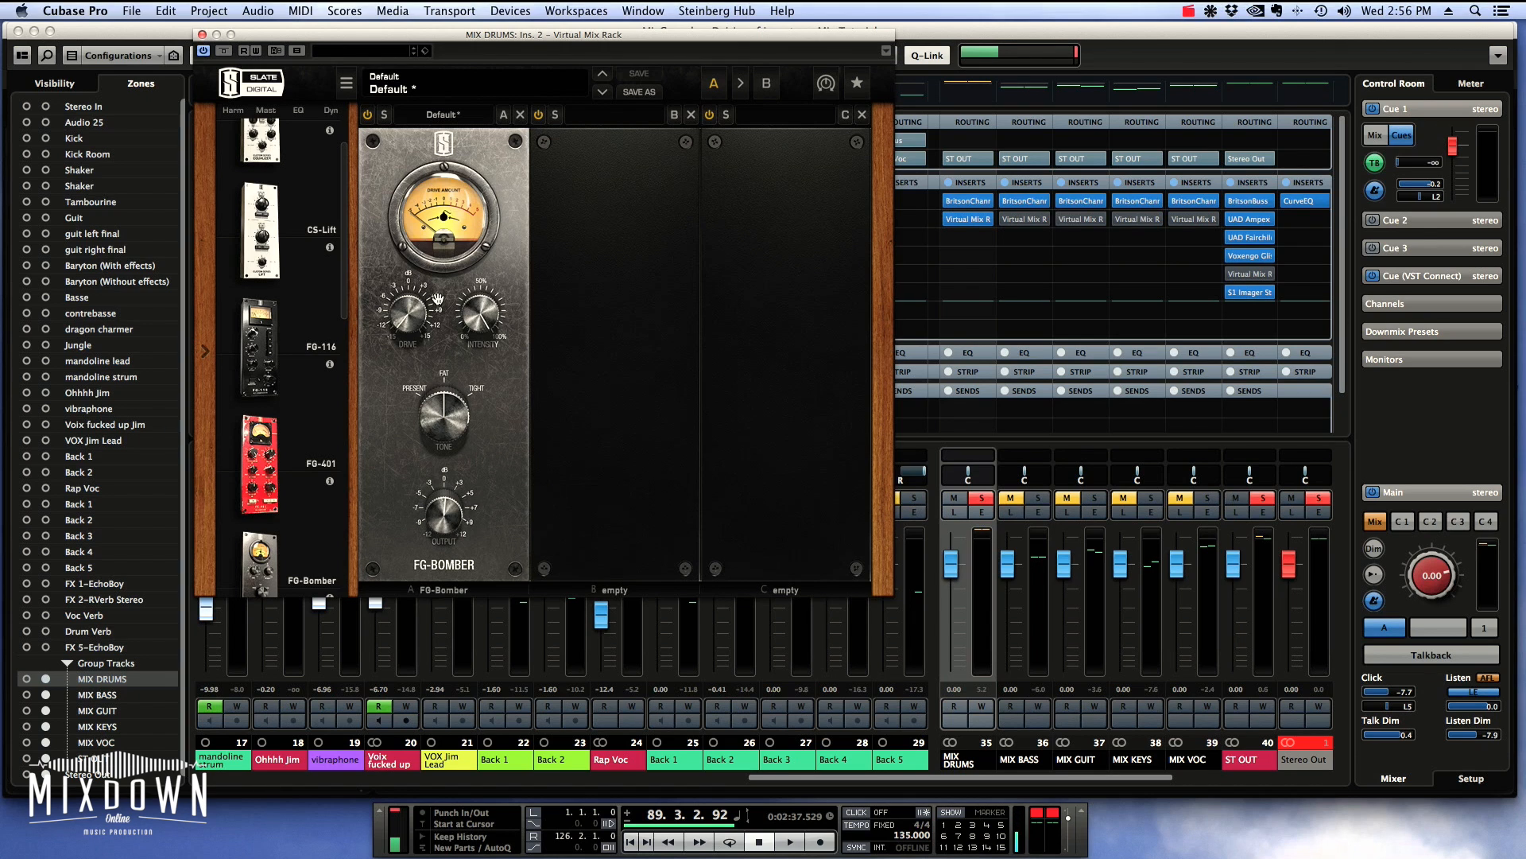
# Step: Play the soloed drums and raise the FG-Bomber's Drive to about -2.6 dB
pyautogui.moveTo(406, 325)
pyautogui.press('space')
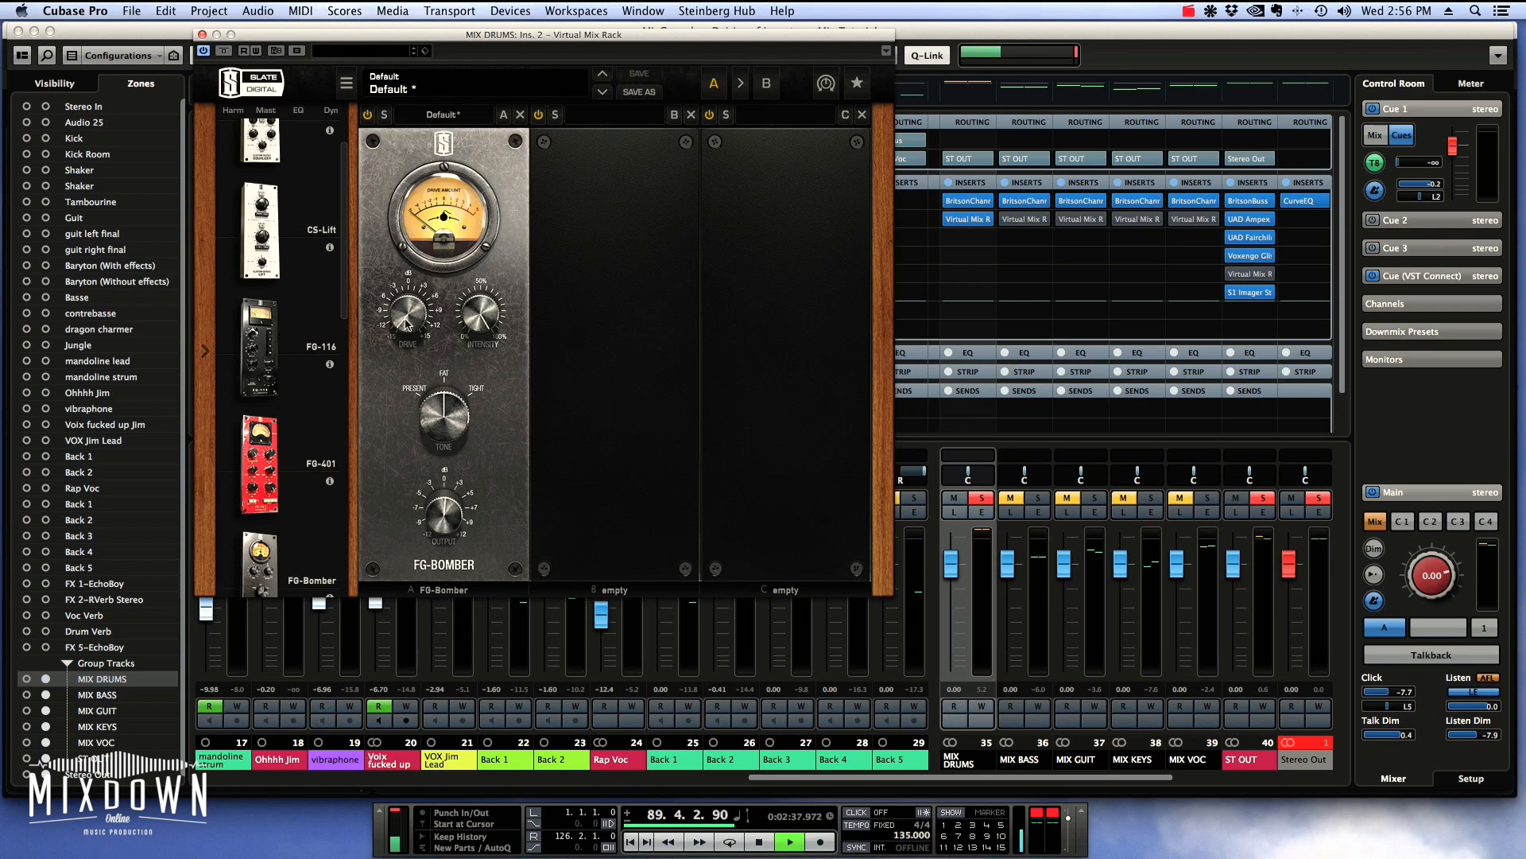
pyautogui.moveTo(406, 325); pyautogui.dragTo(410, 253)
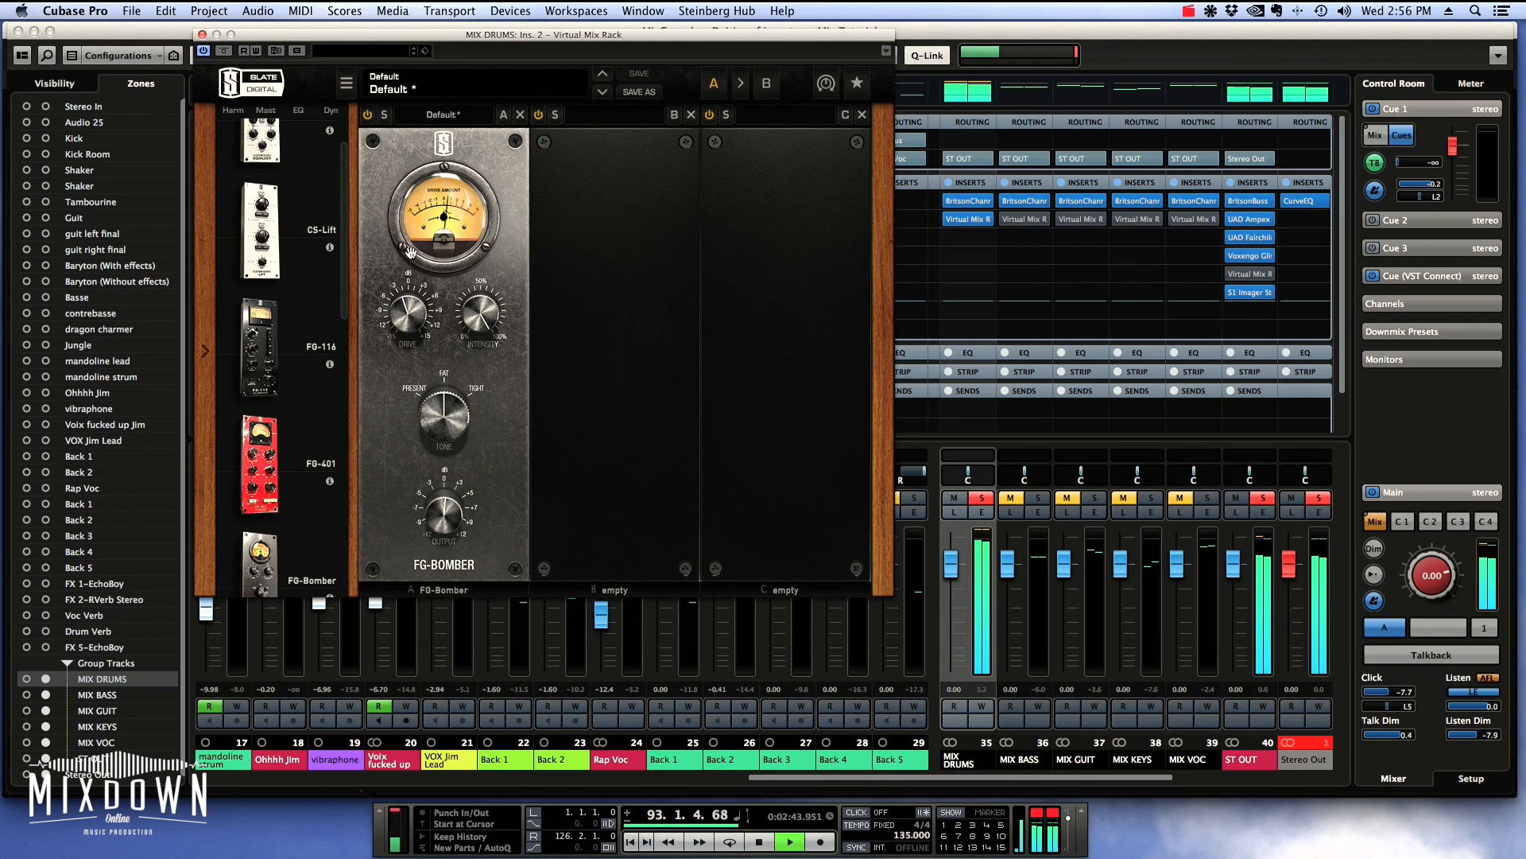
pyautogui.press('space')
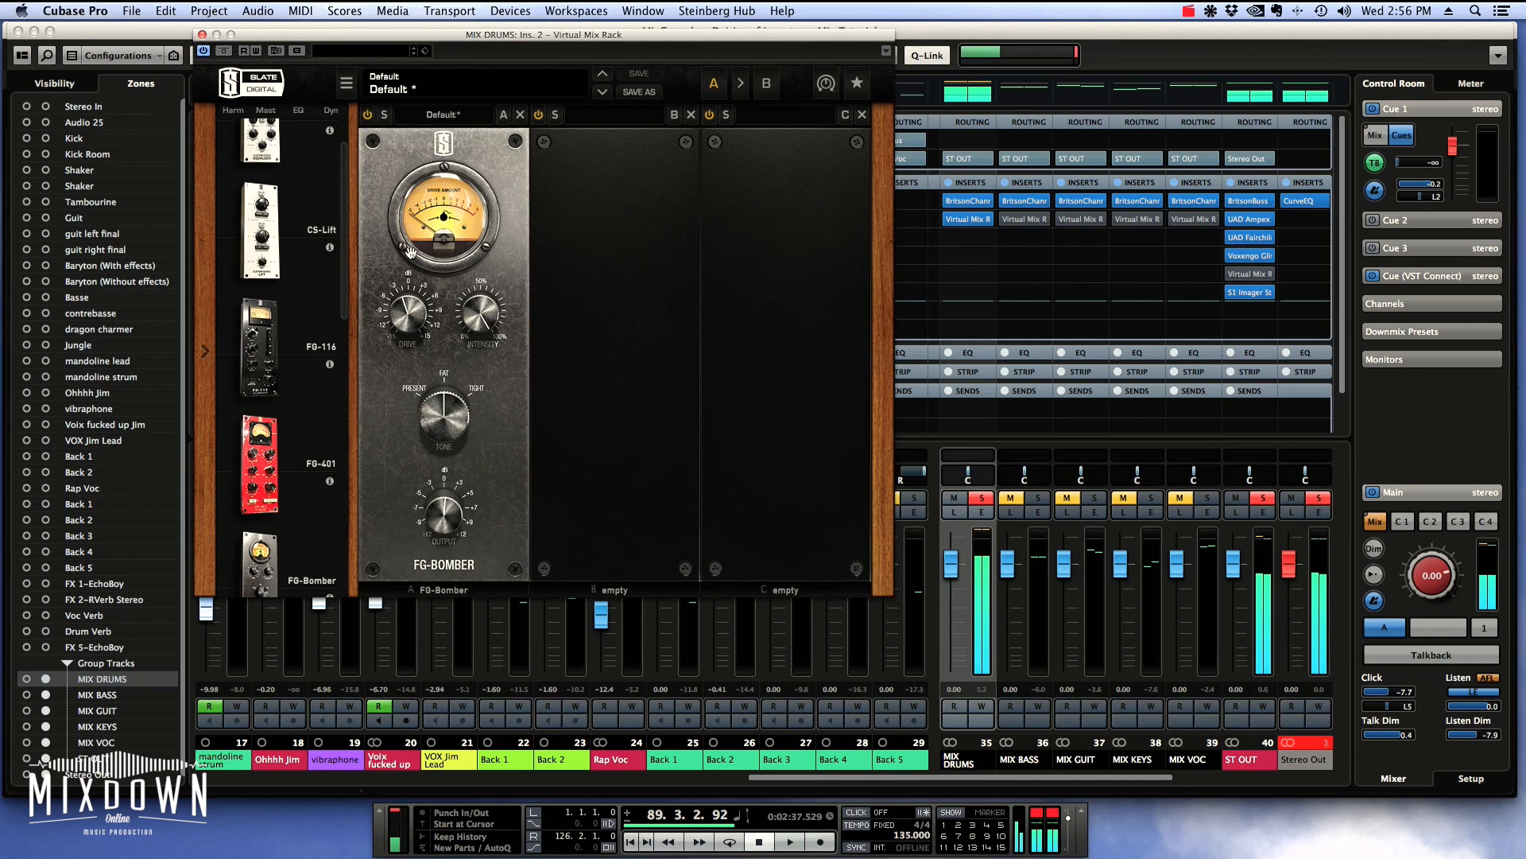
# Step: Lower the FG-Bomber's Intensity to about 47.1% while the drums play, and stop playback
pyautogui.press('space')
pyautogui.moveTo(486, 318)
pyautogui.moveTo(486, 318); pyautogui.dragTo(510, 426)
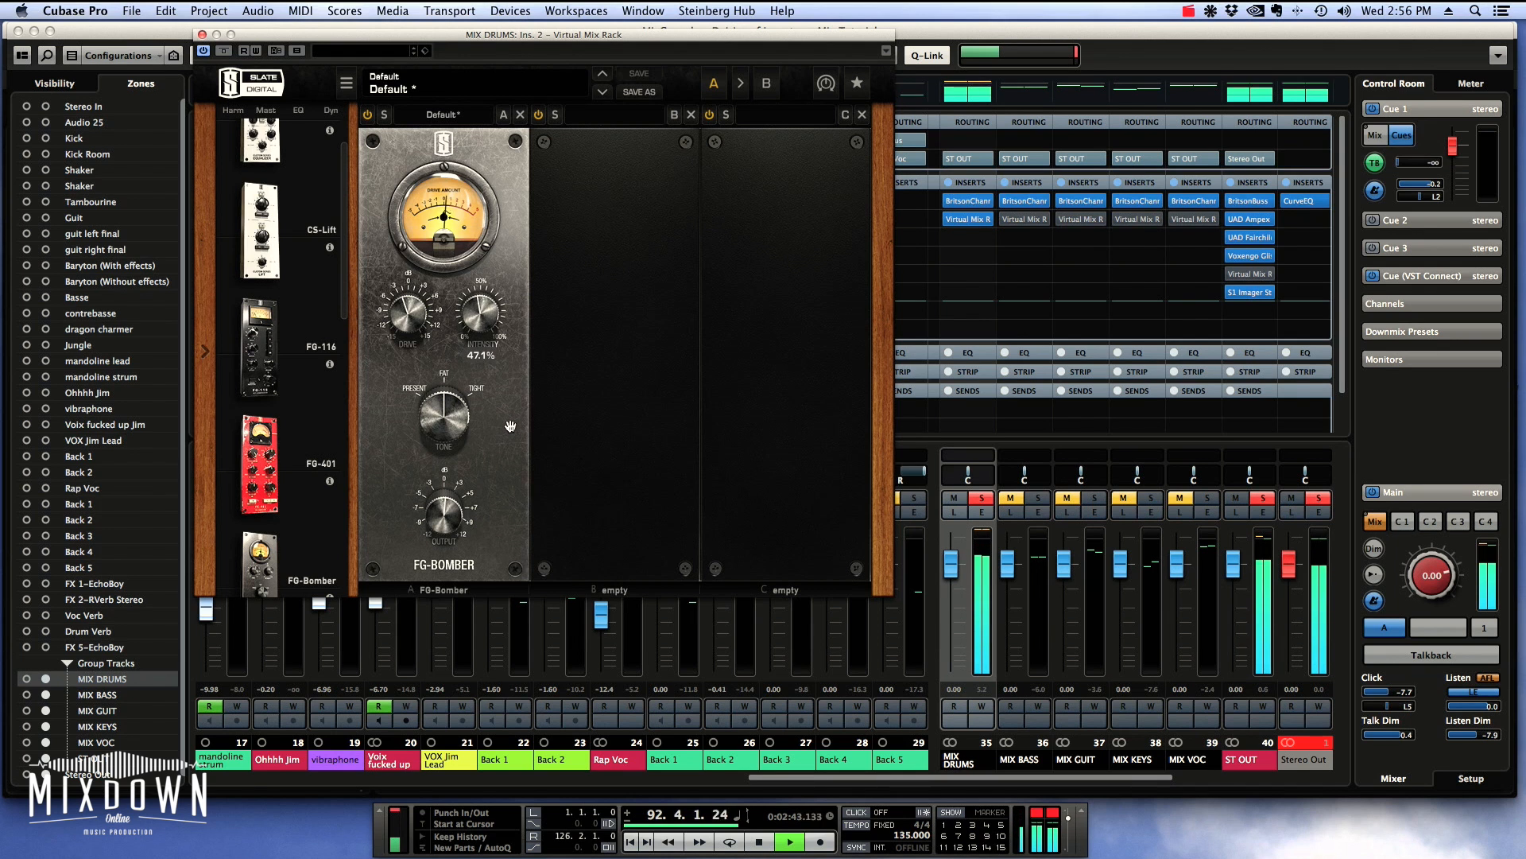
pyautogui.moveTo(407, 308)
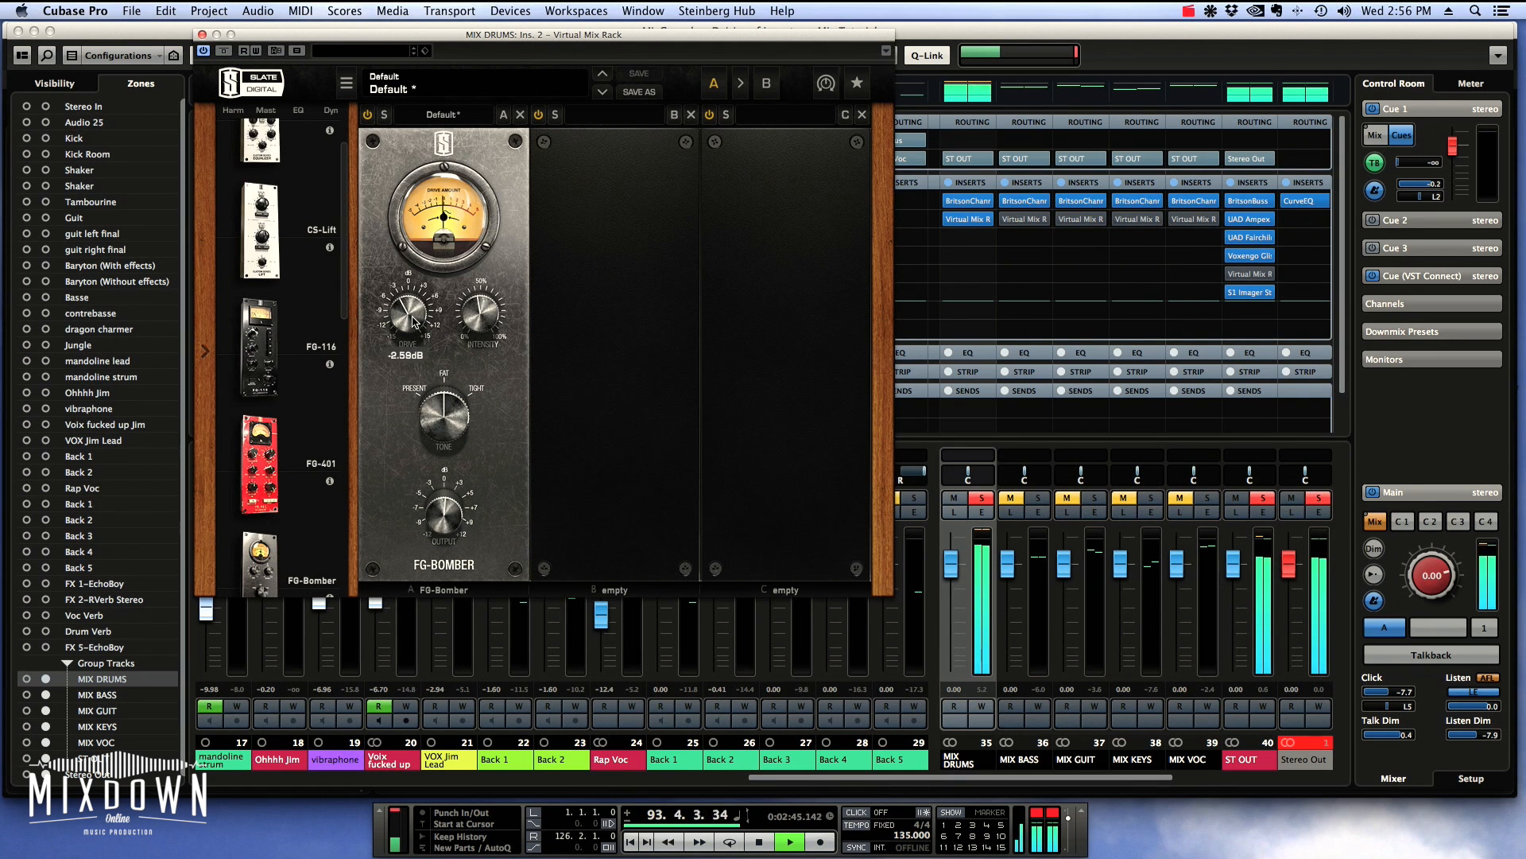
pyautogui.press('space')
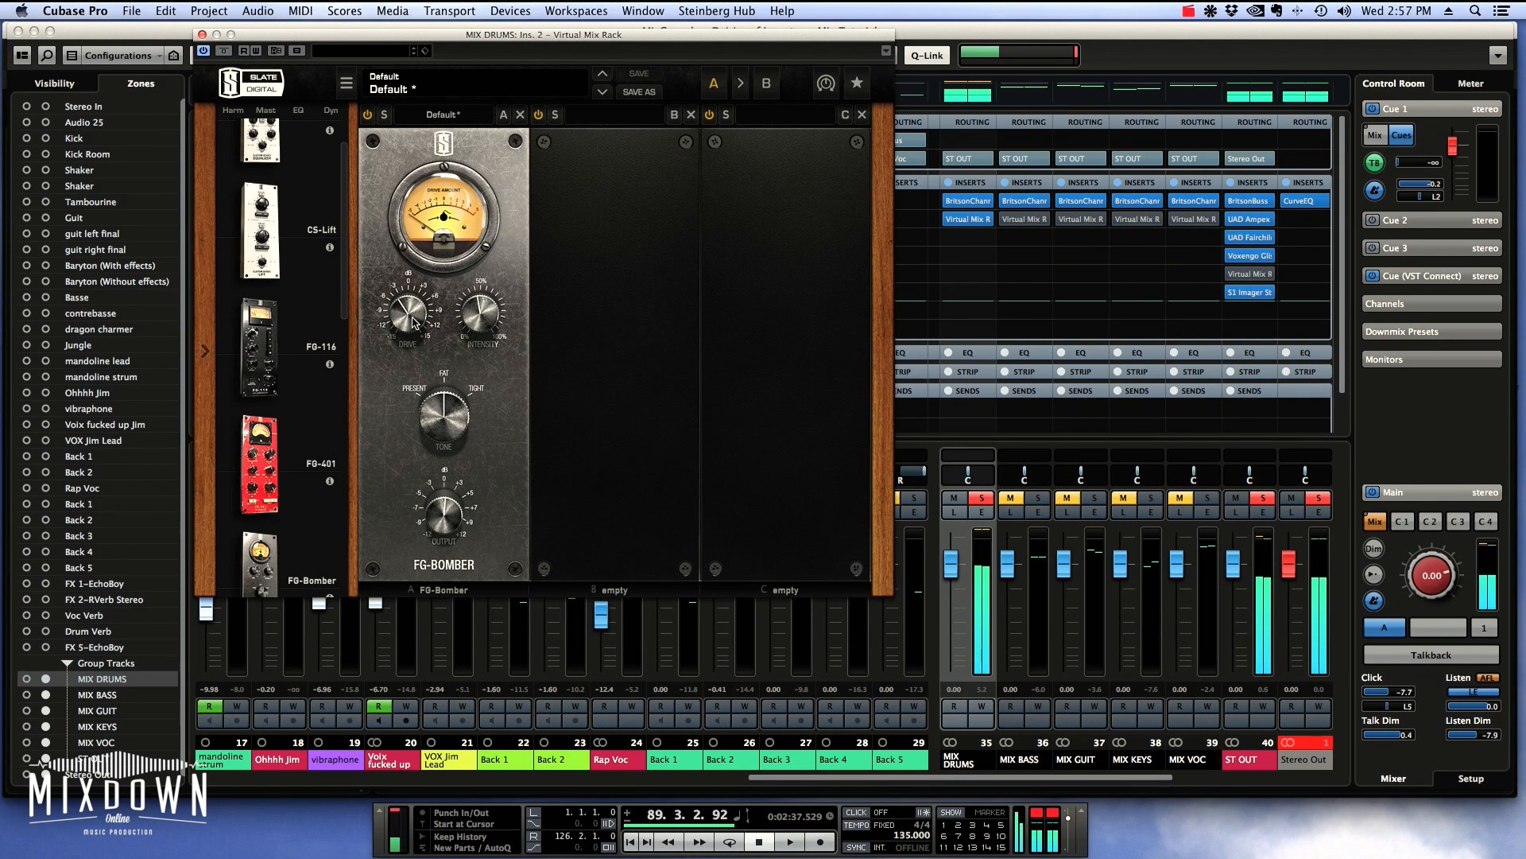
# Step: Compare the soloed drums with the FG-Bomber module bypassed and active during playback, leaving it switched on
pyautogui.click(368, 115)
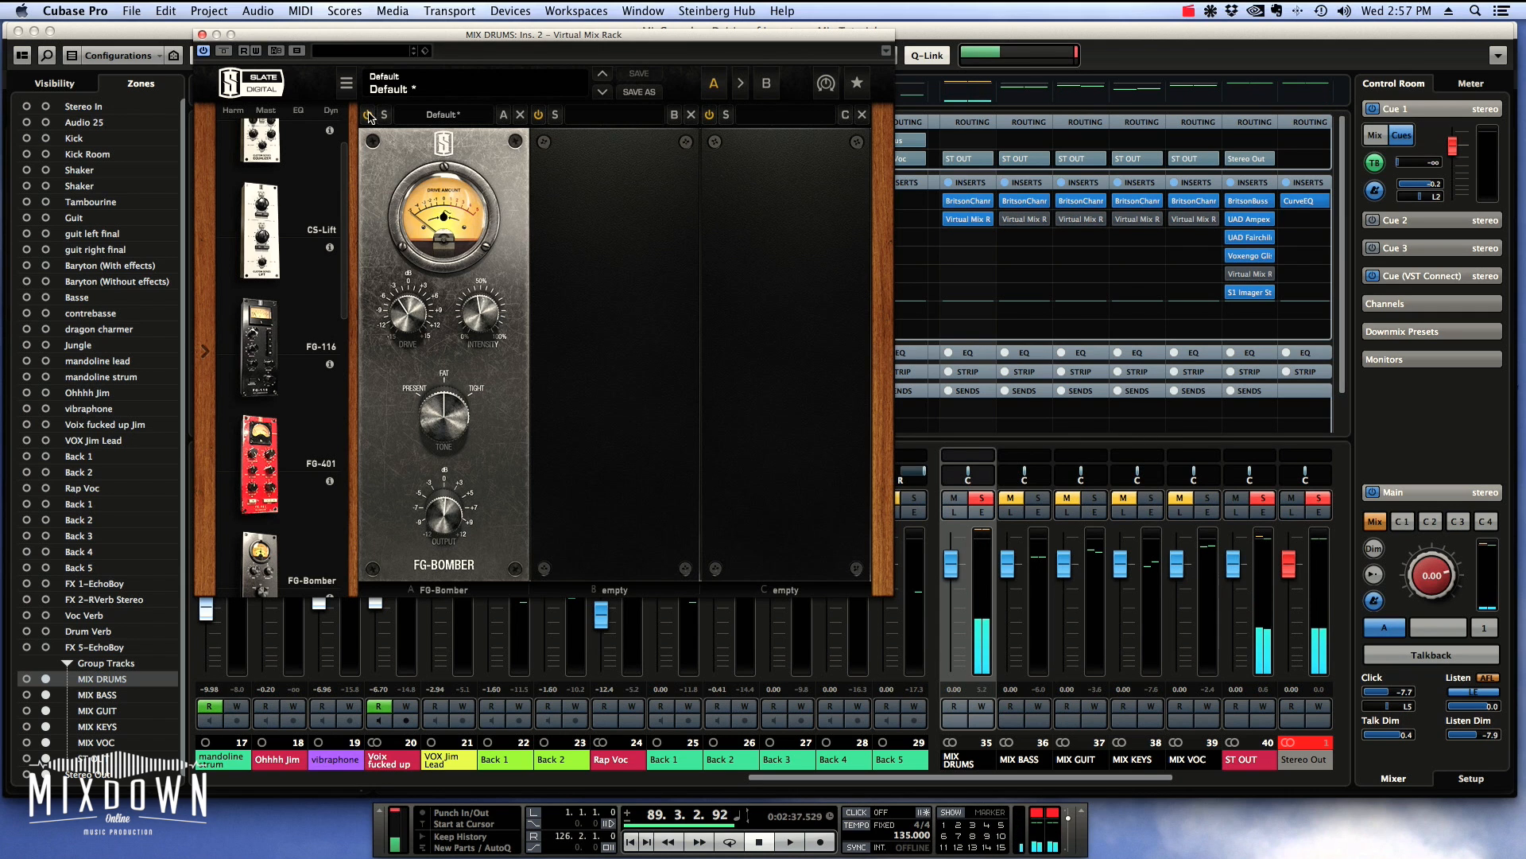
pyautogui.press('space')
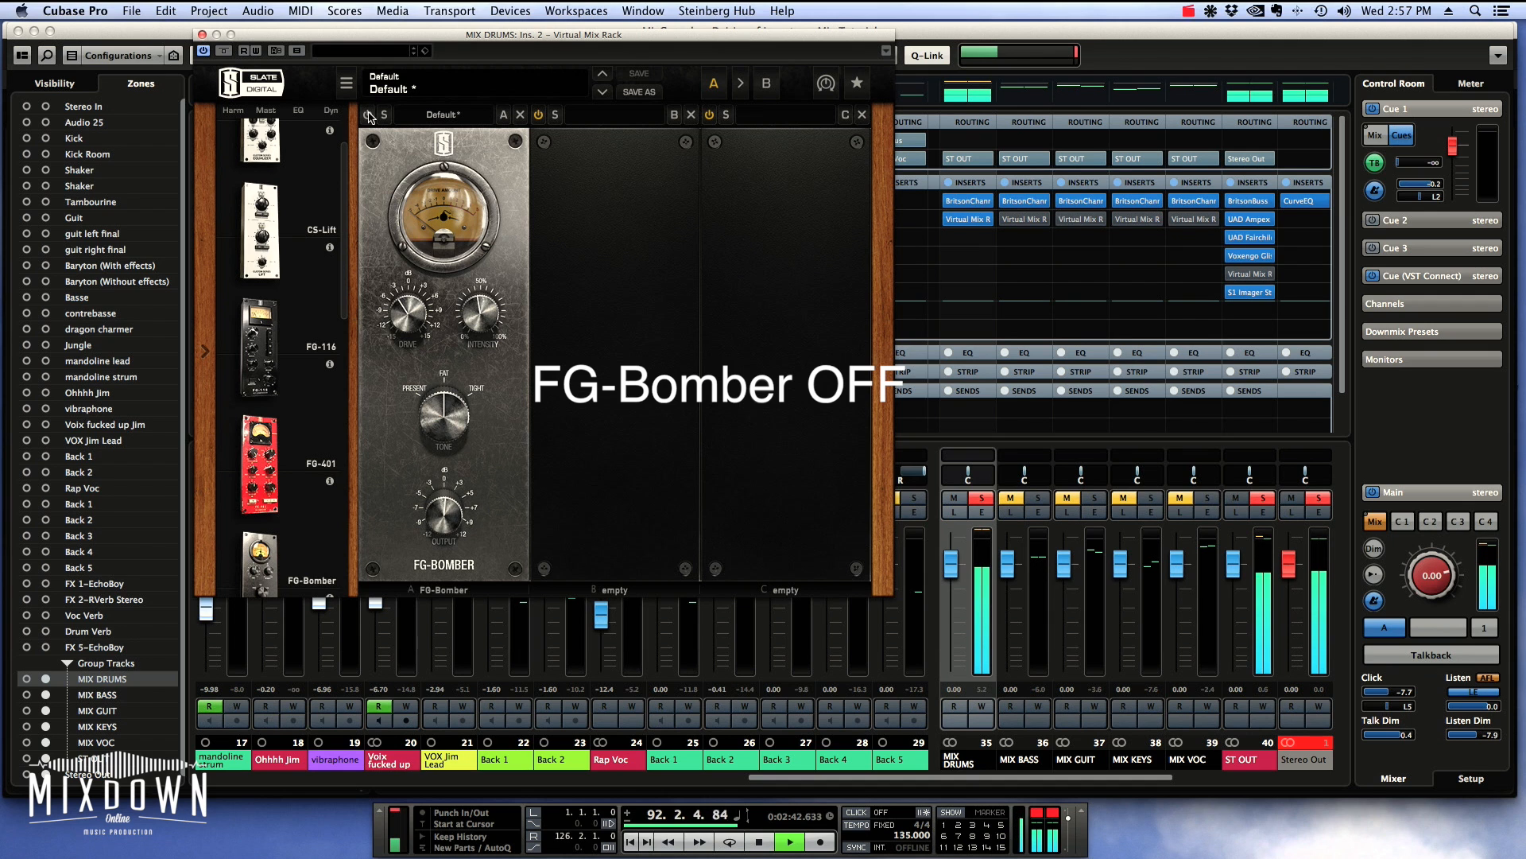
pyautogui.click(369, 116)
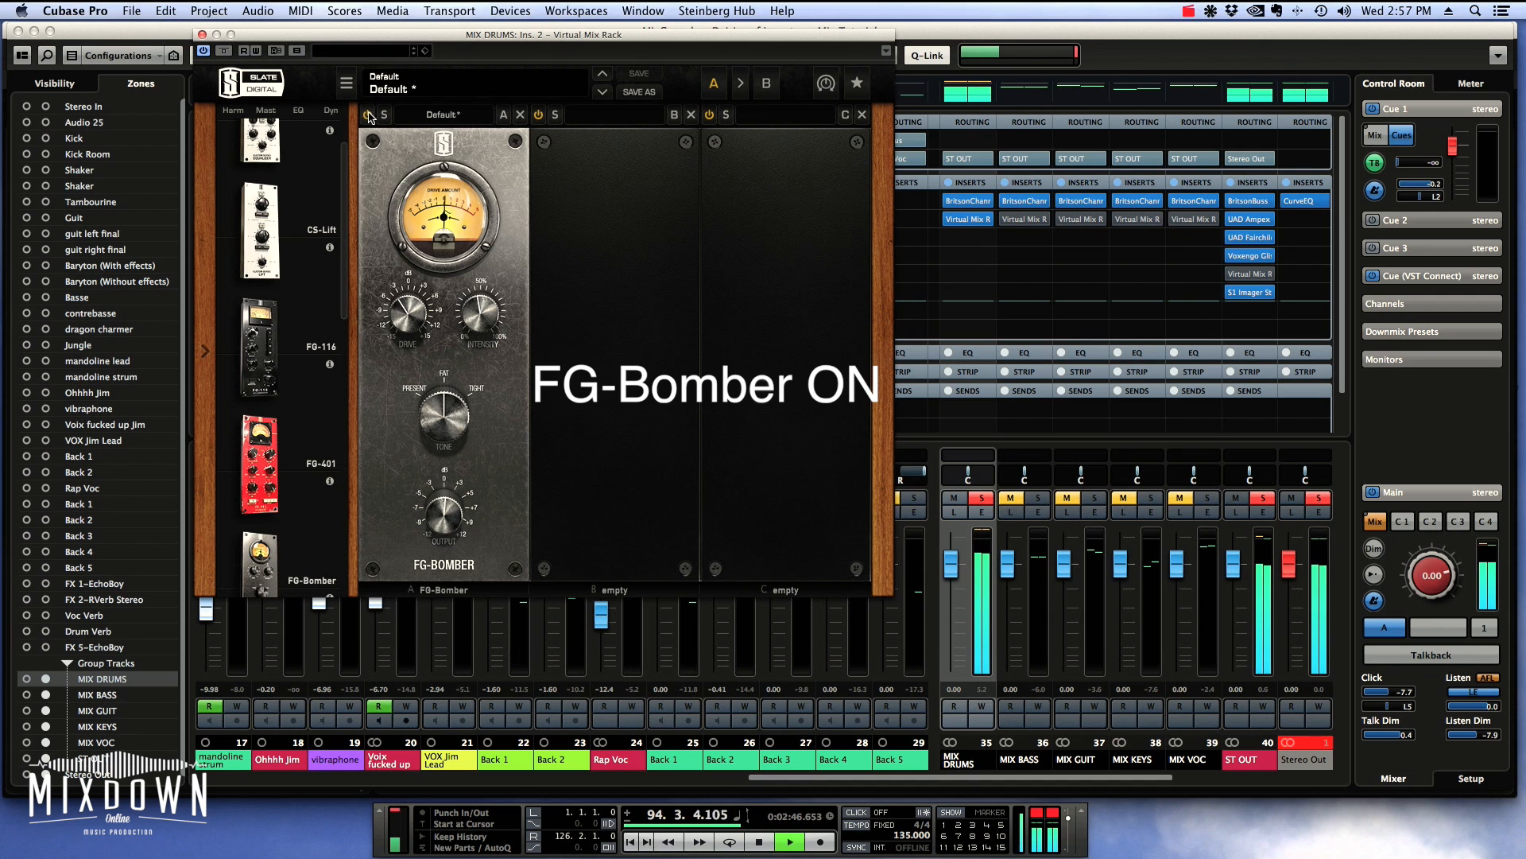
pyautogui.click(368, 115)
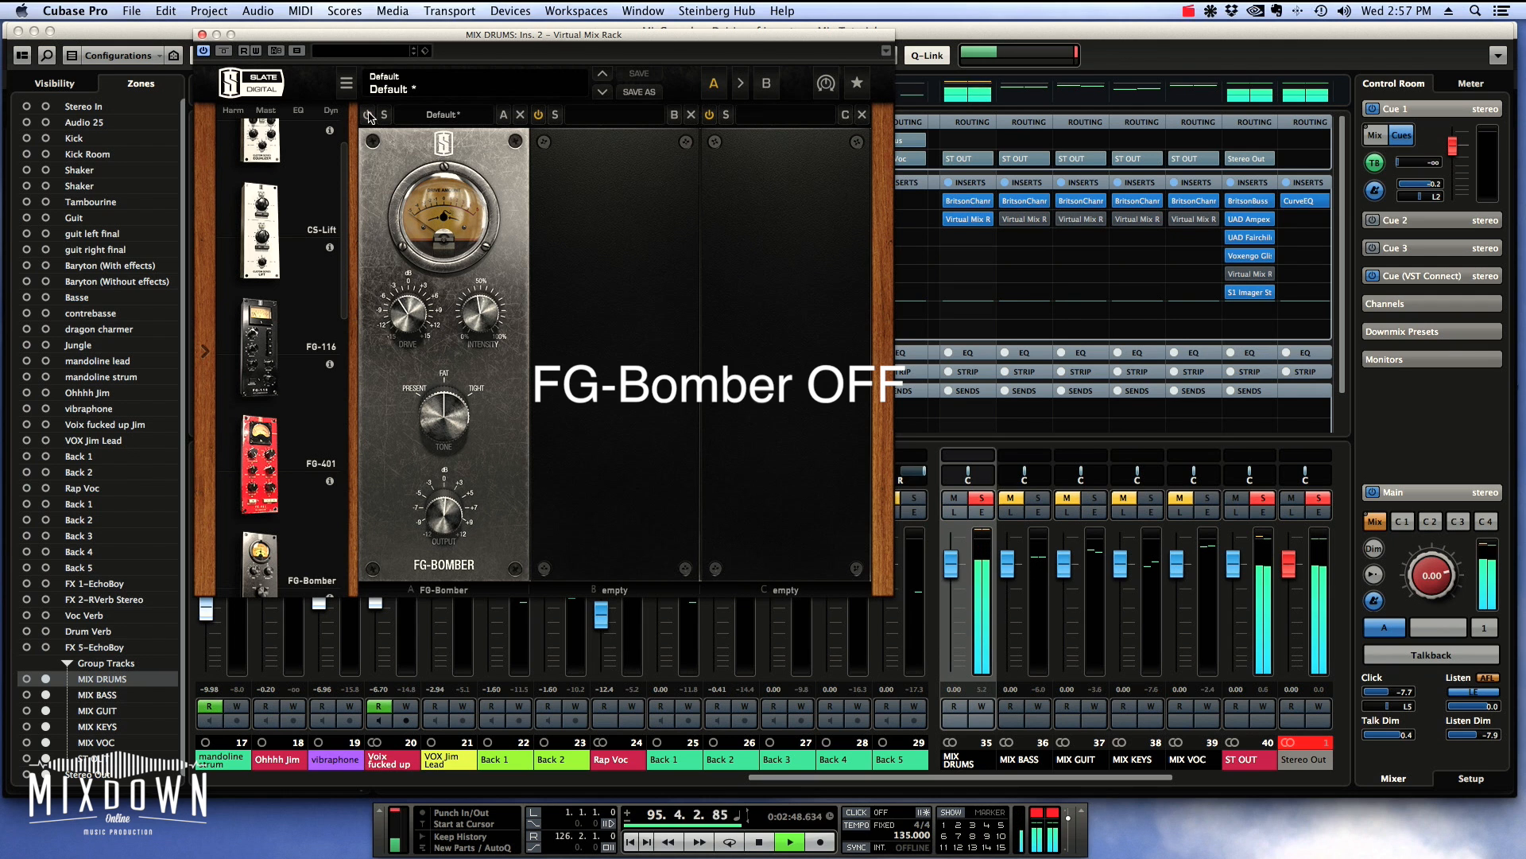
pyautogui.click(368, 115)
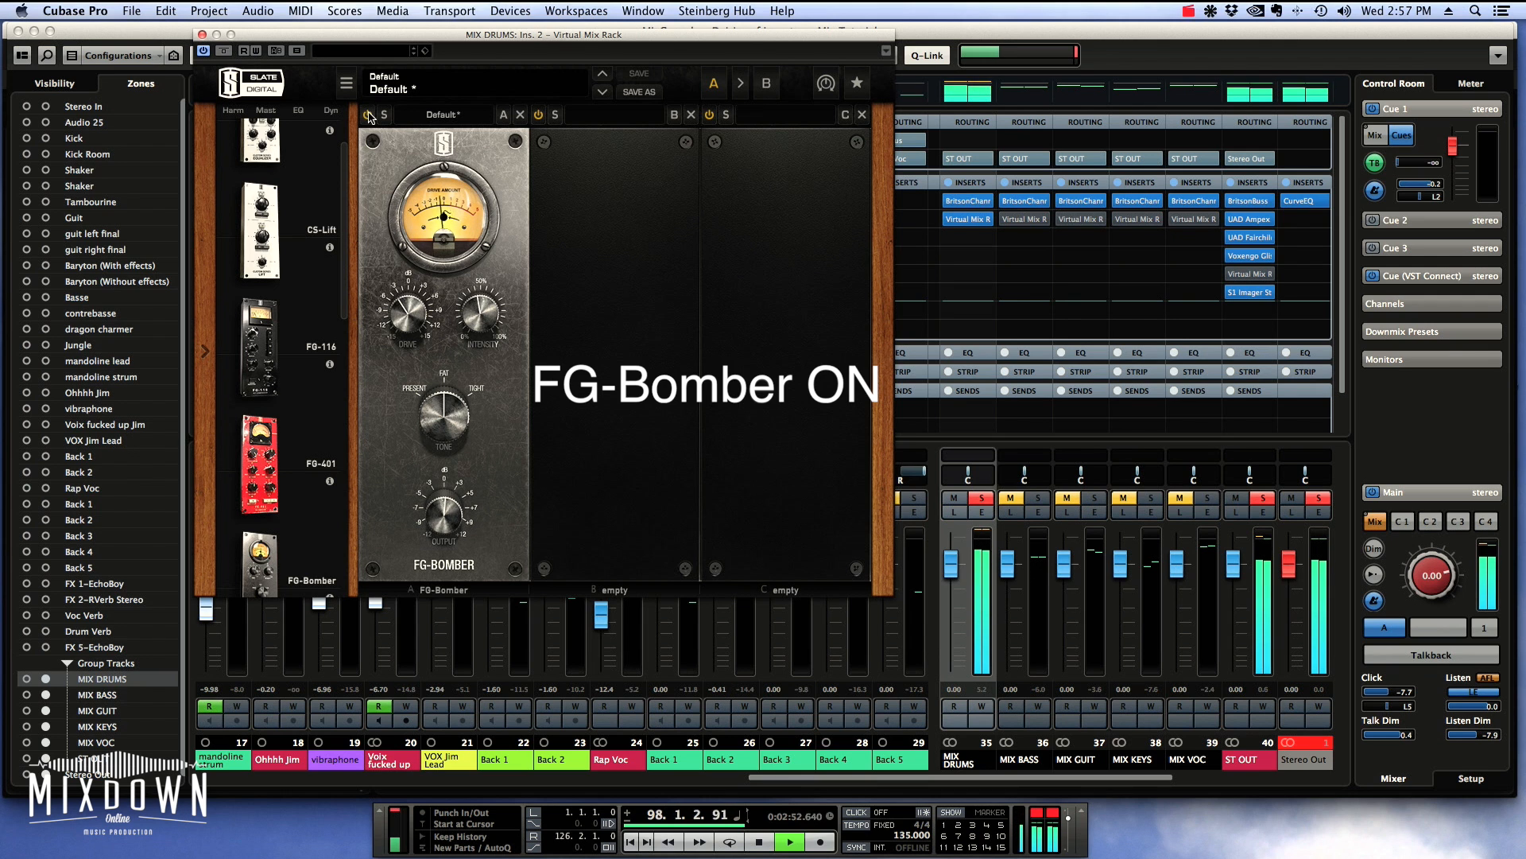
# Step: Raise the FG-Bomber's Intensity and set its Drive to about 3.71 dB
pyautogui.press('space')
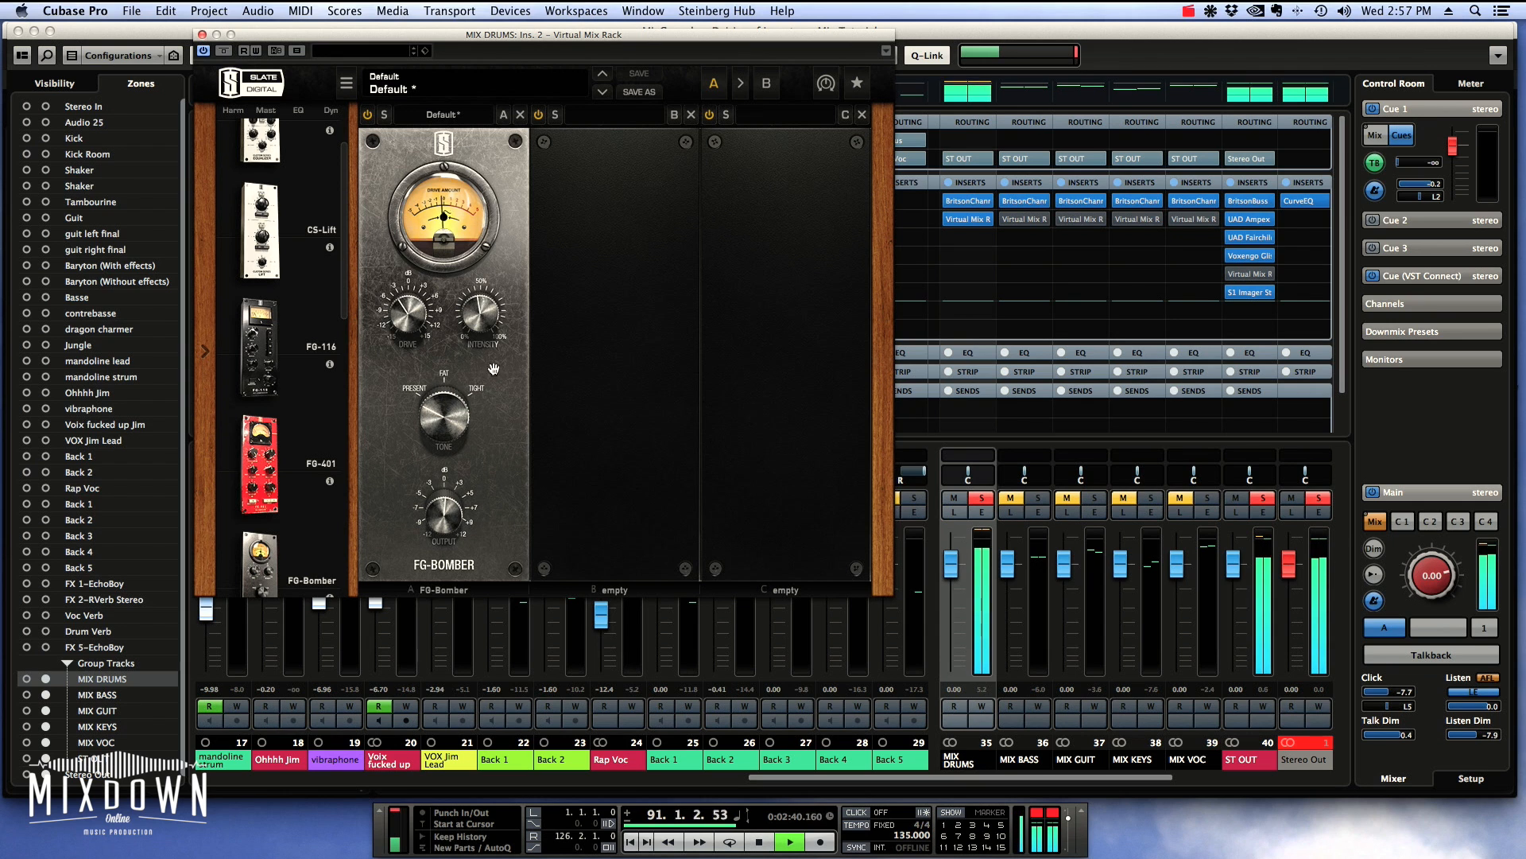
pyautogui.moveTo(485, 318); pyautogui.dragTo(458, 210)
pyautogui.moveTo(416, 316); pyautogui.dragTo(415, 269)
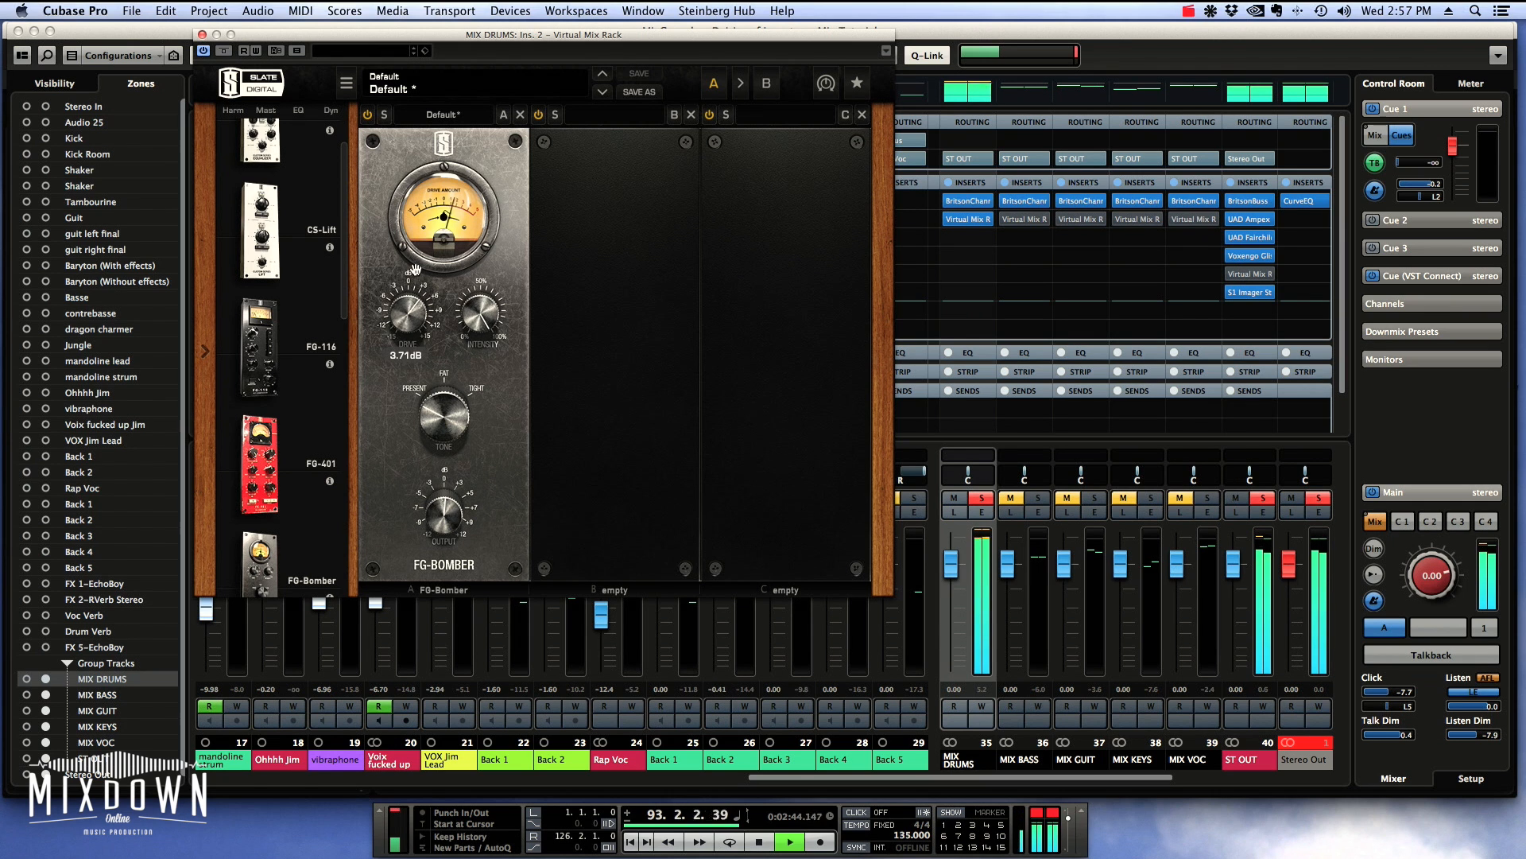
# Step: Audition the FG-Bomber's Tone control on Present and its other settings during playback, and return it to Fat
pyautogui.click(439, 414)
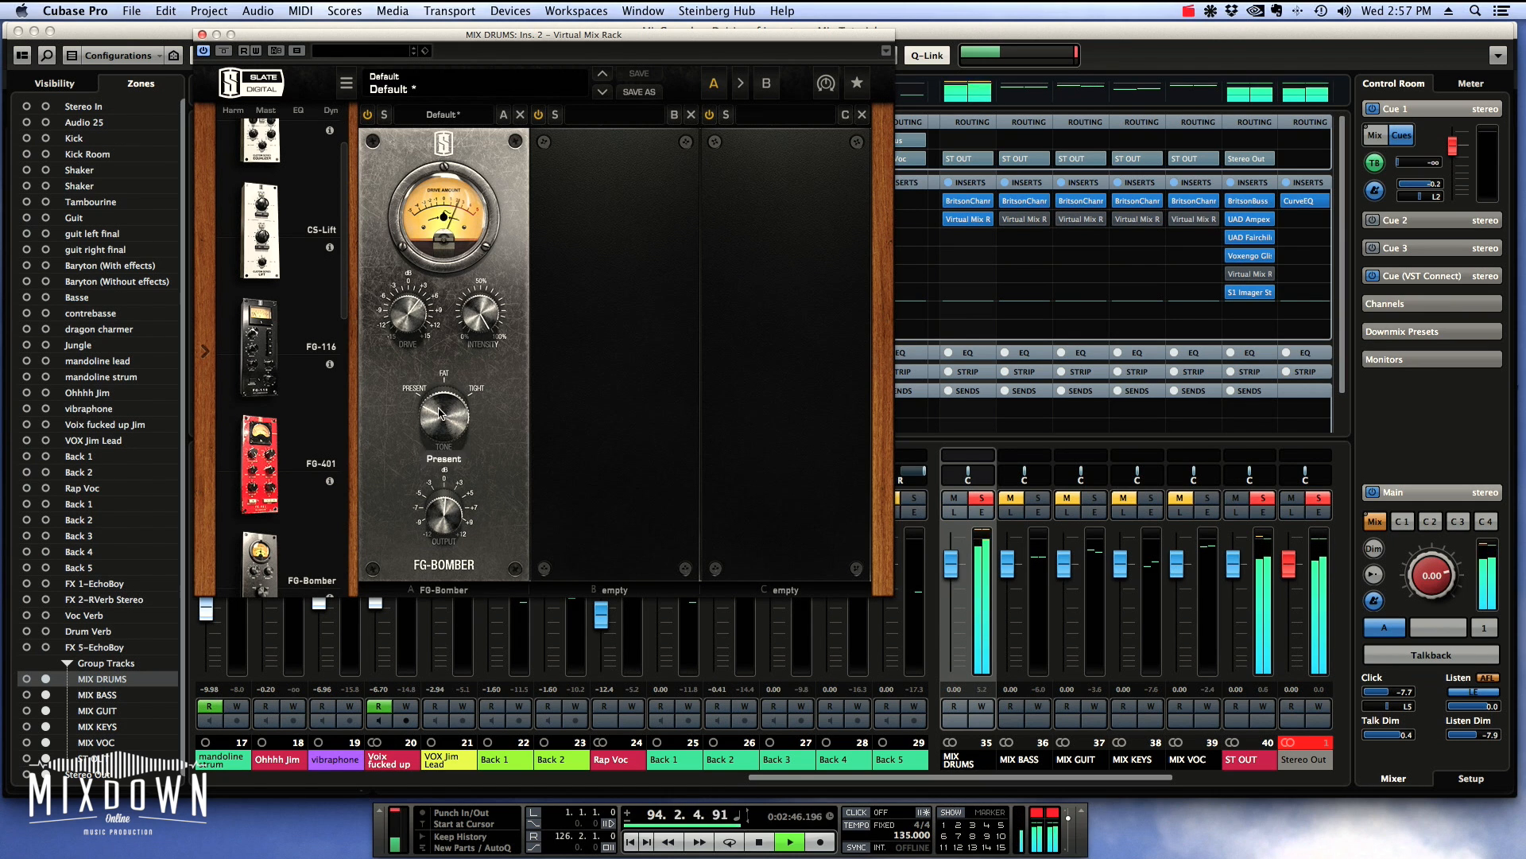
pyautogui.moveTo(440, 413); pyautogui.dragTo(452, 375)
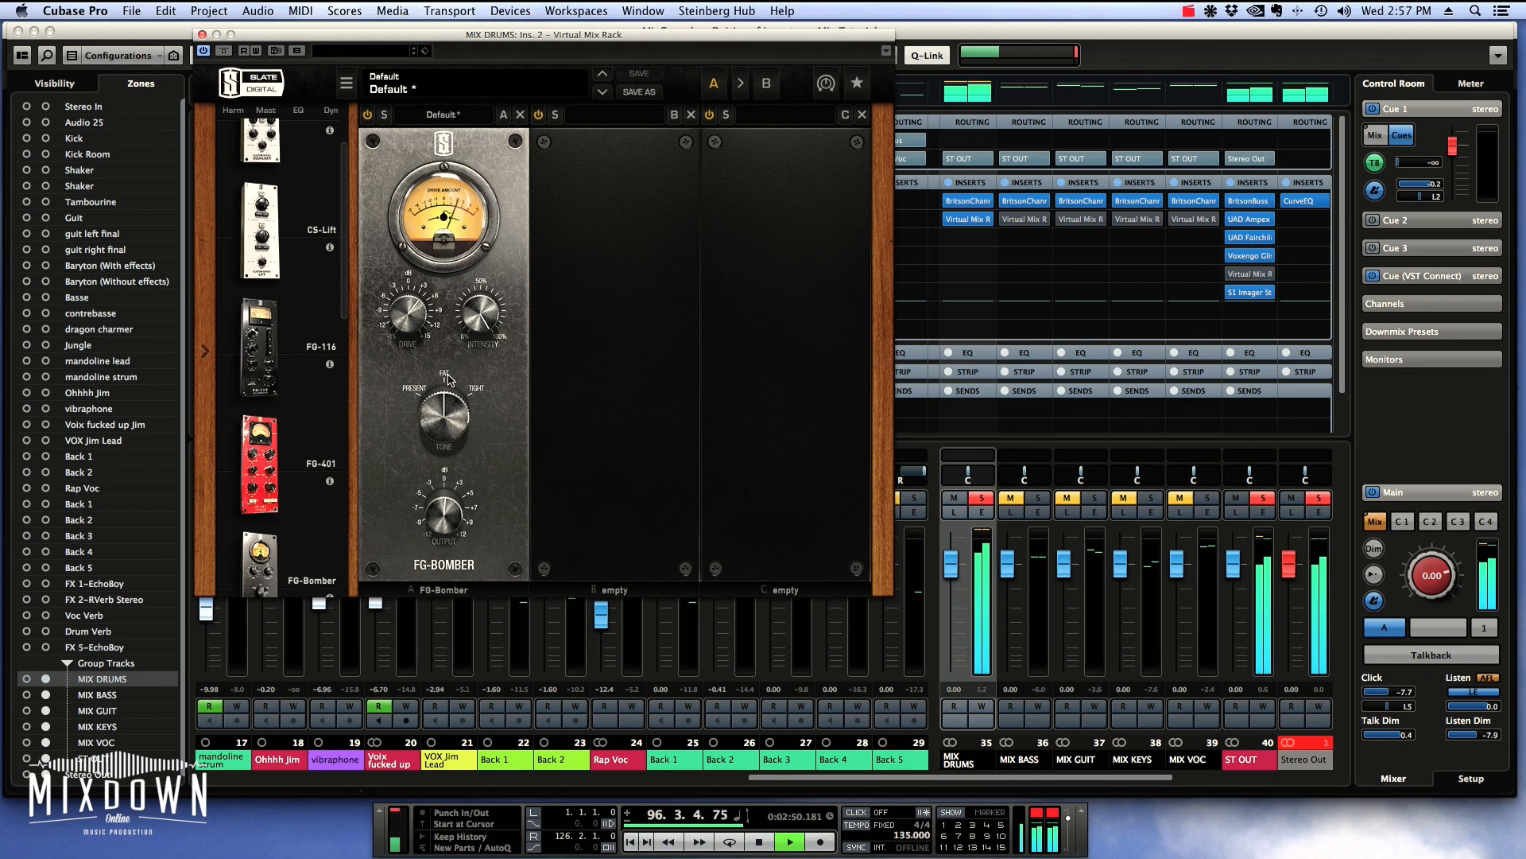
pyautogui.moveTo(452, 428); pyautogui.dragTo(462, 343)
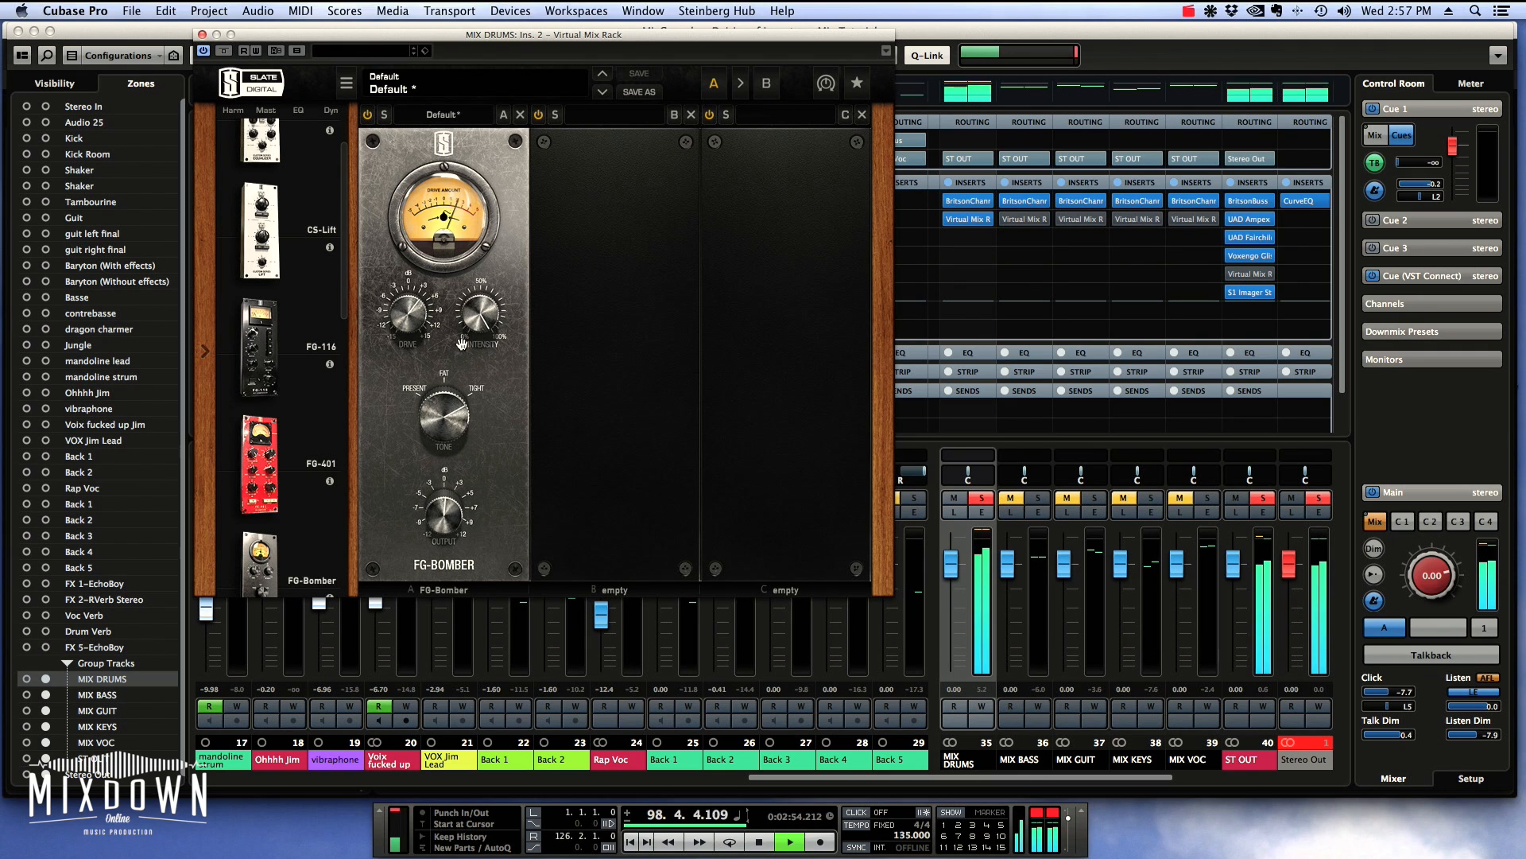
pyautogui.press('space')
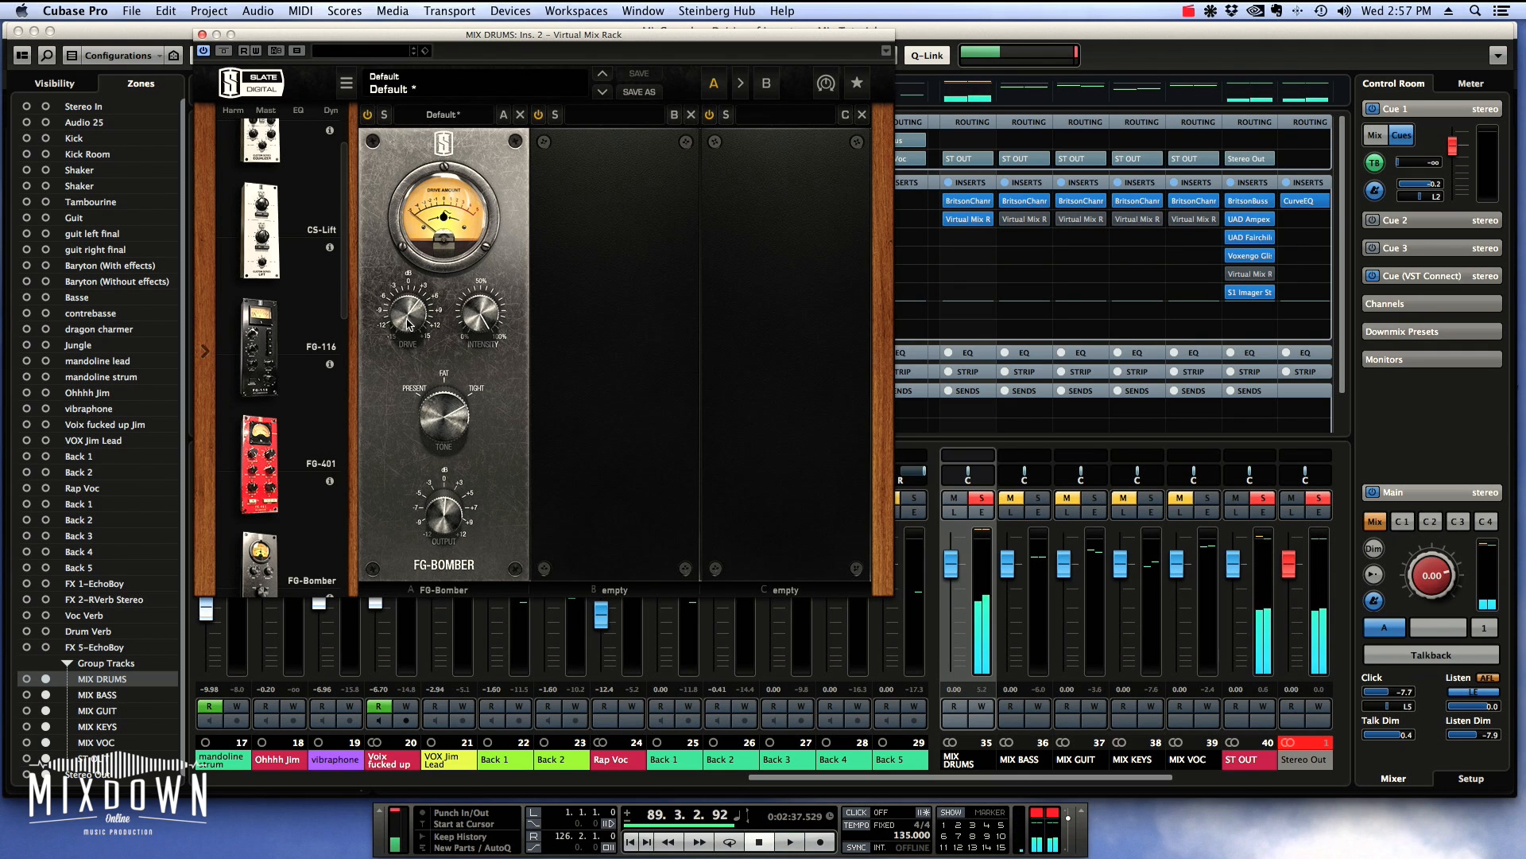
pyautogui.moveTo(445, 418); pyautogui.dragTo(440, 442)
# Step: Set the FG-Bomber's Intensity to about 42.7% on the MIX DRUMS channel
pyautogui.moveTo(405, 321)
pyautogui.moveTo(407, 313); pyautogui.dragTo(484, 411)
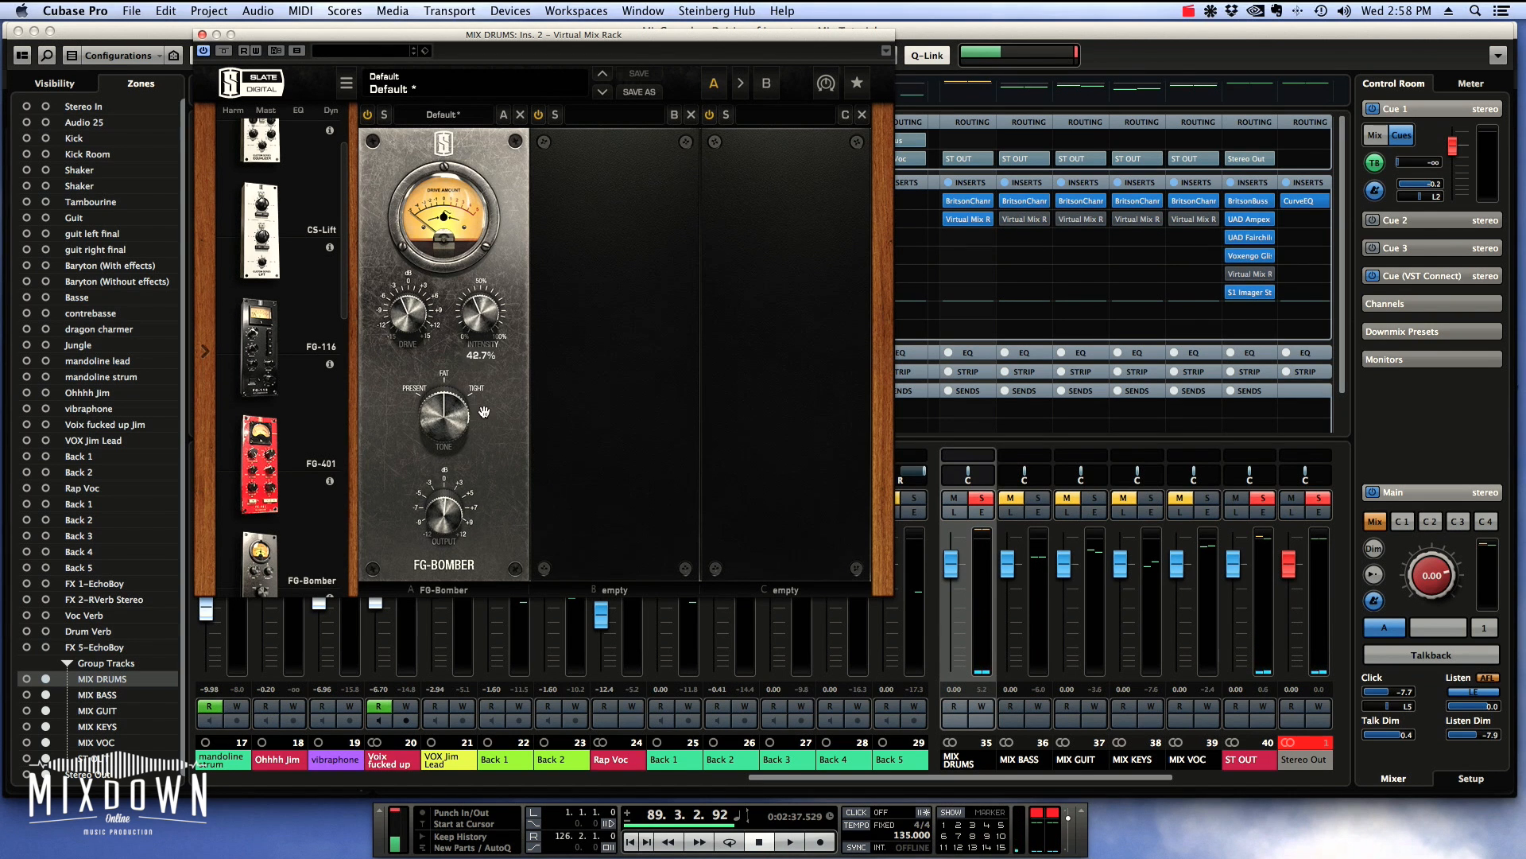
# Step: Audition the soloed MIX DRUMS group through the FG-Bomber during playback
pyautogui.press('space')
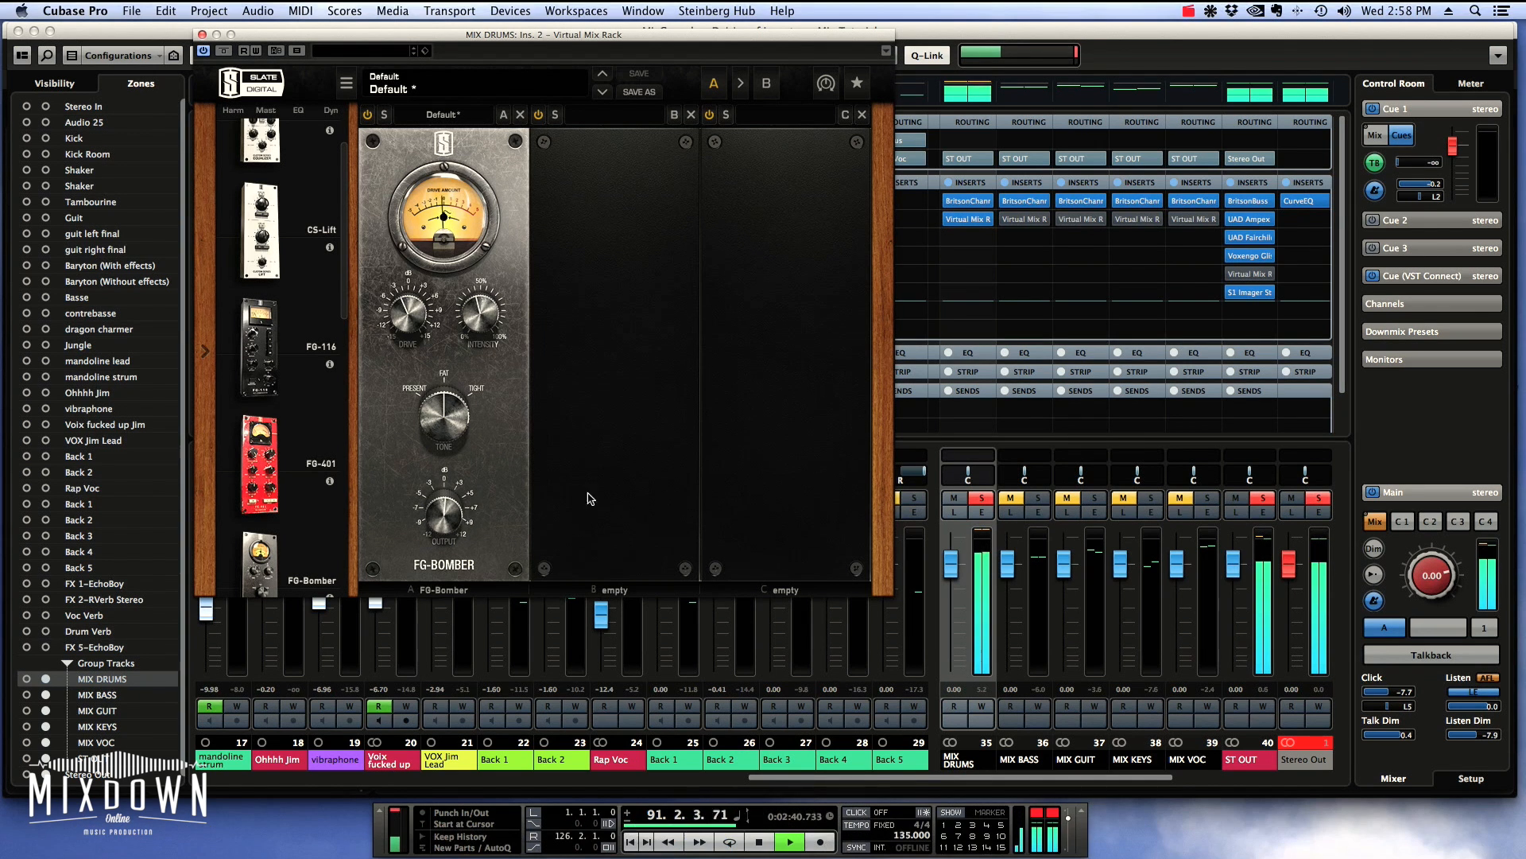
pyautogui.moveTo(395, 290); pyautogui.dragTo(399, 311)
pyautogui.press('space')
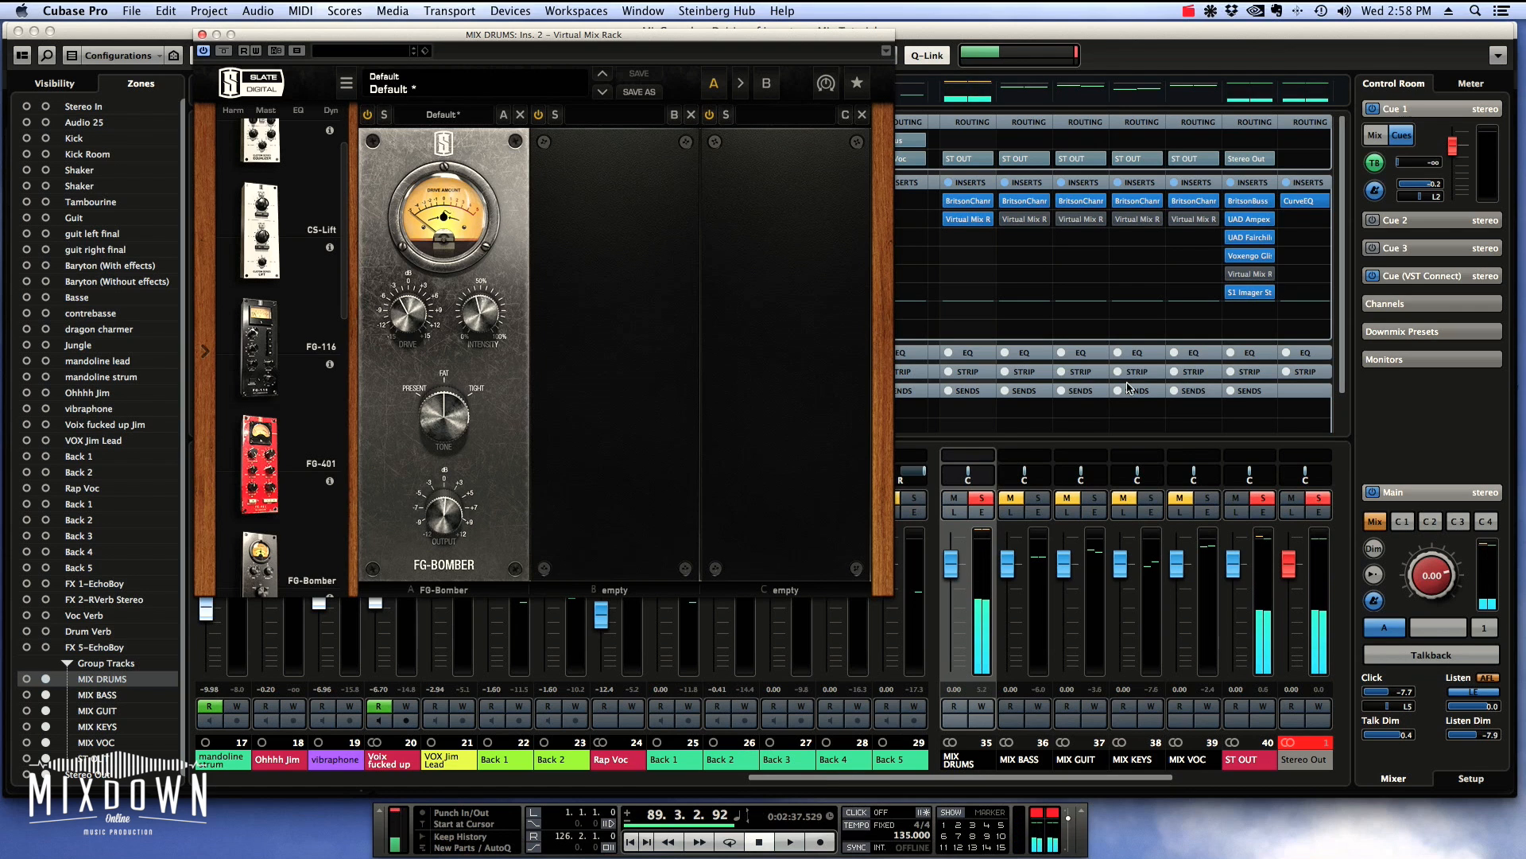
# Step: Unsolo MIX DRUMS and compare the full mix with the drums' FG-Bomber bypassed and active during playback, leaving it switched on
pyautogui.click(982, 498)
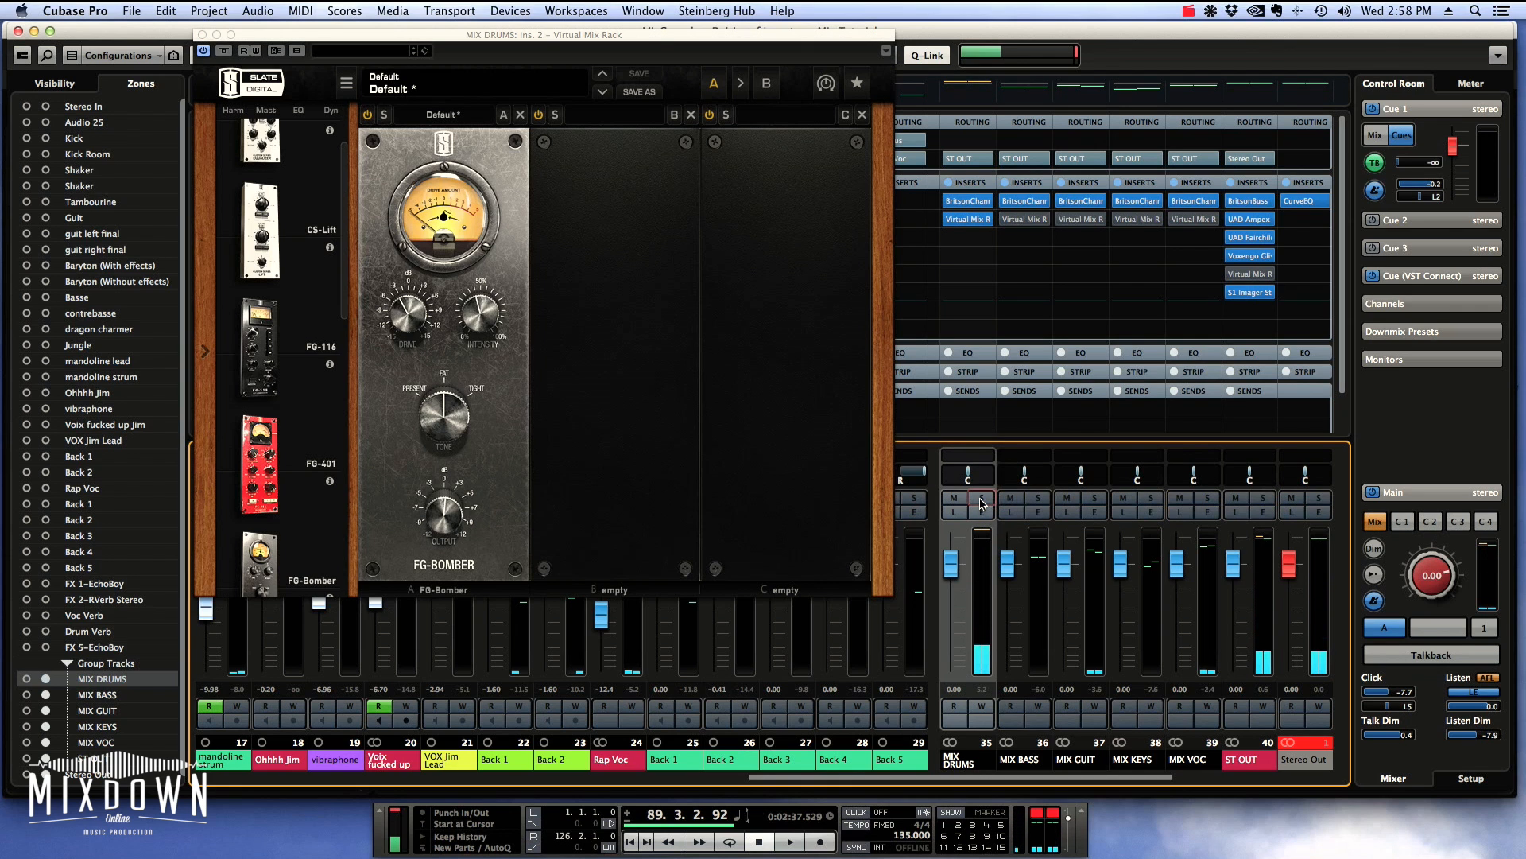
pyautogui.press('space')
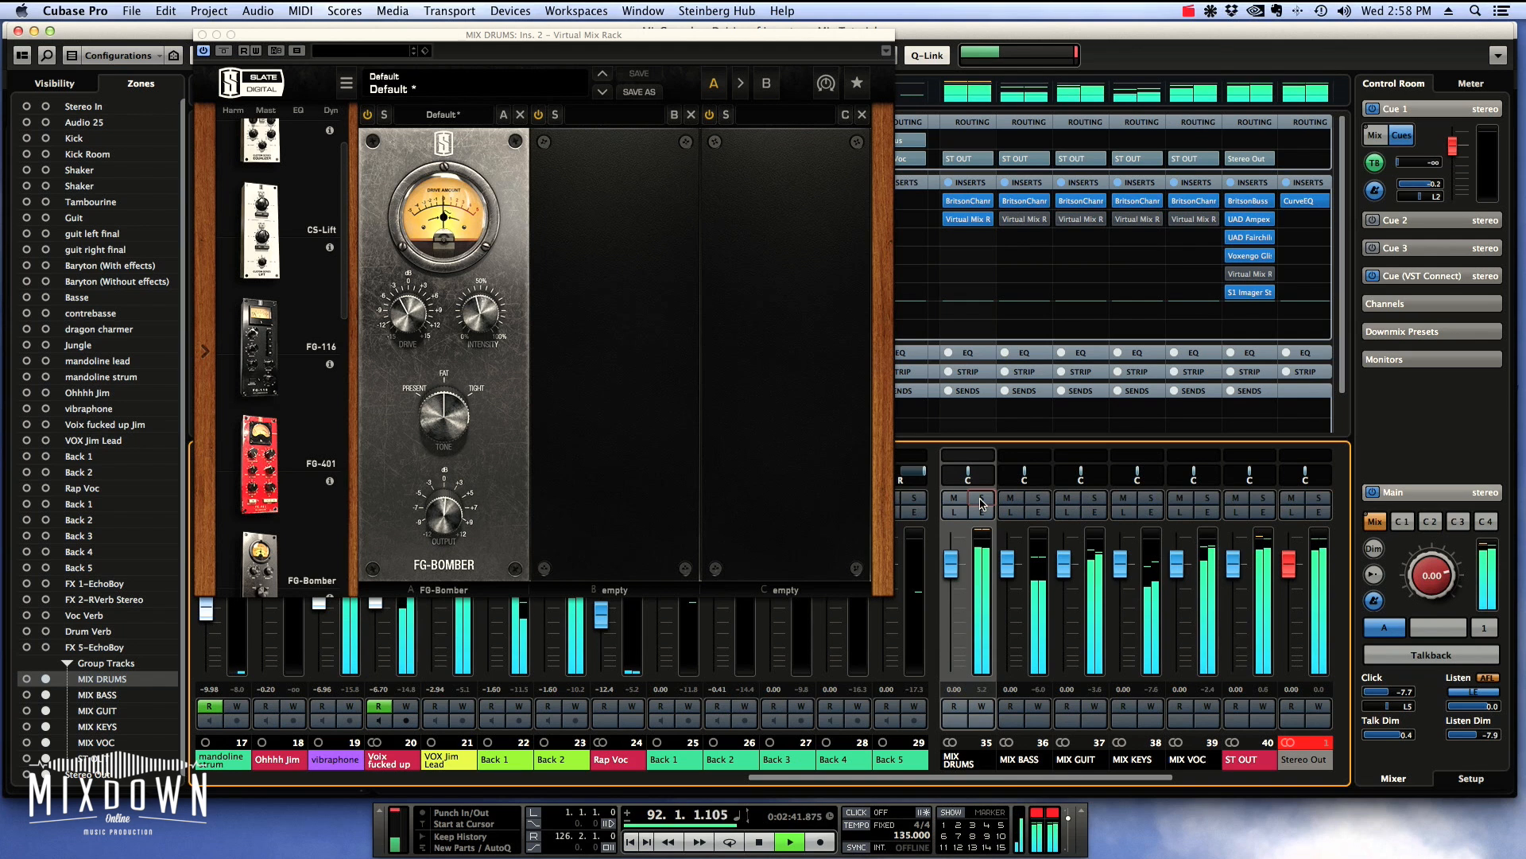
pyautogui.click(367, 114)
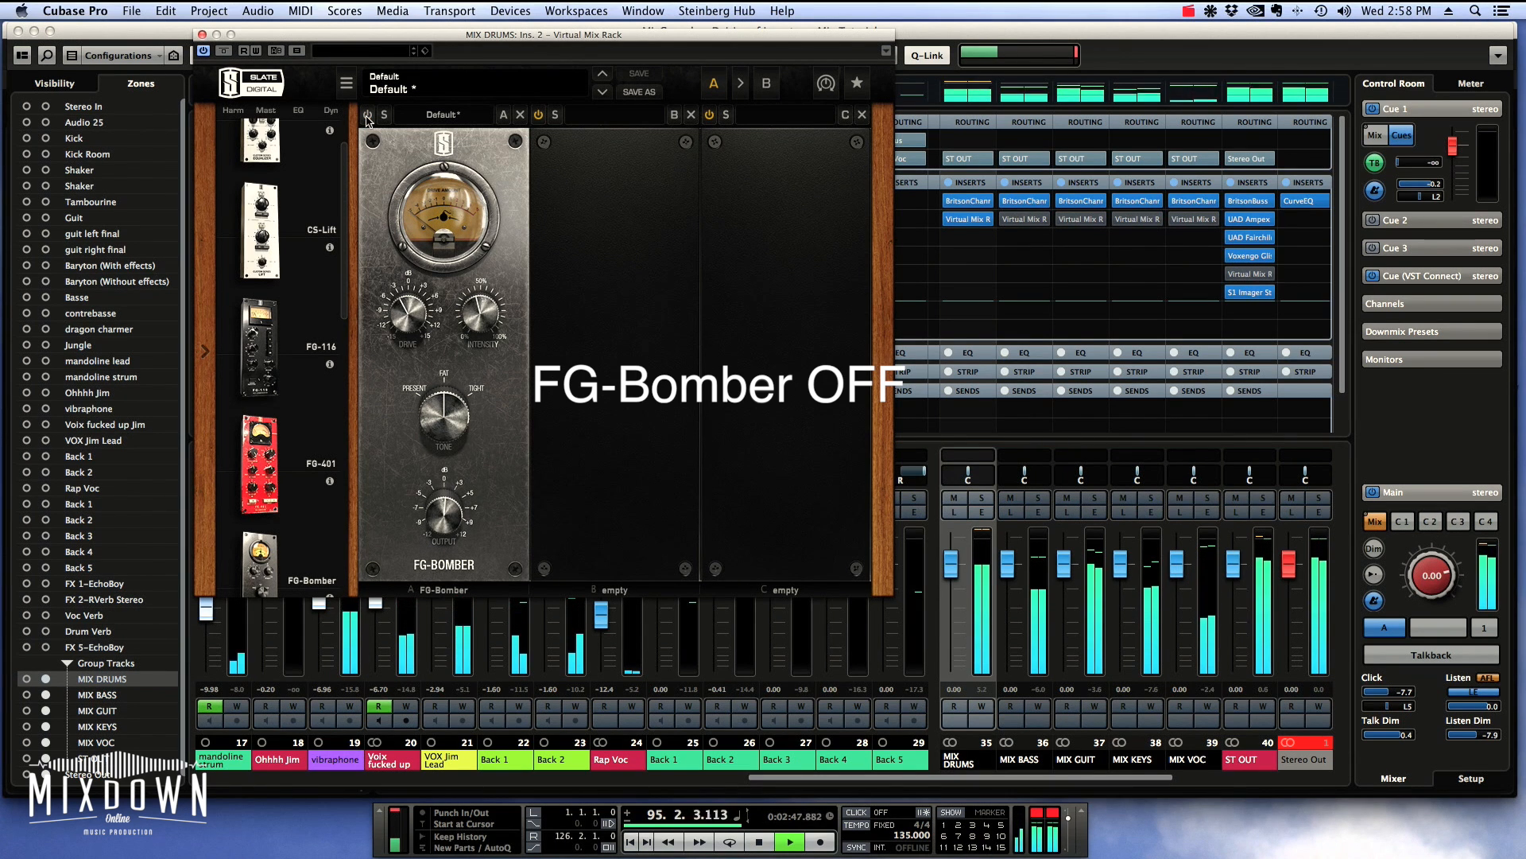
pyautogui.click(367, 114)
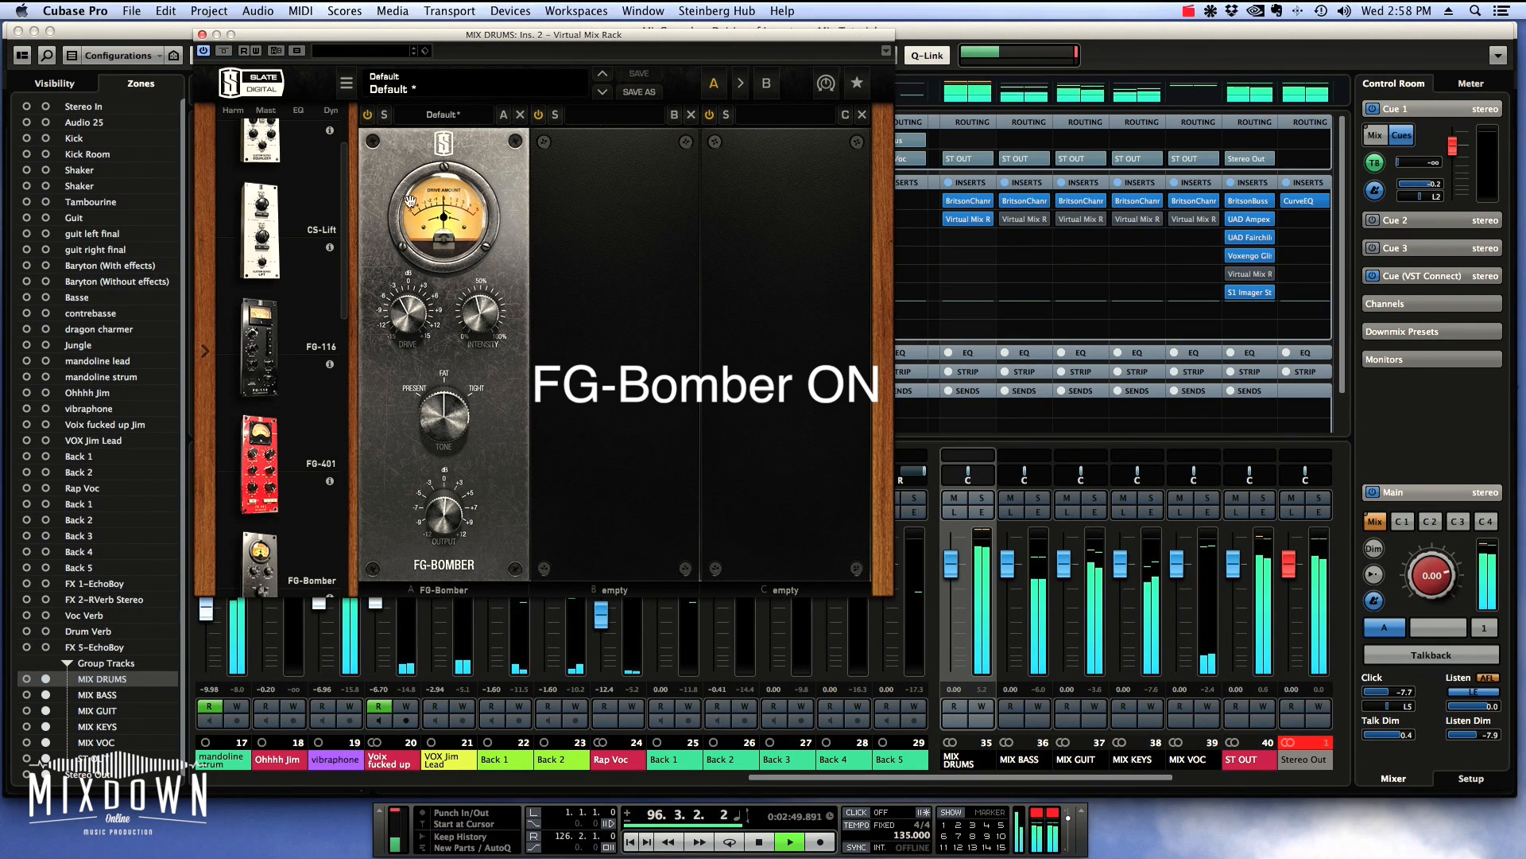
pyautogui.press('space')
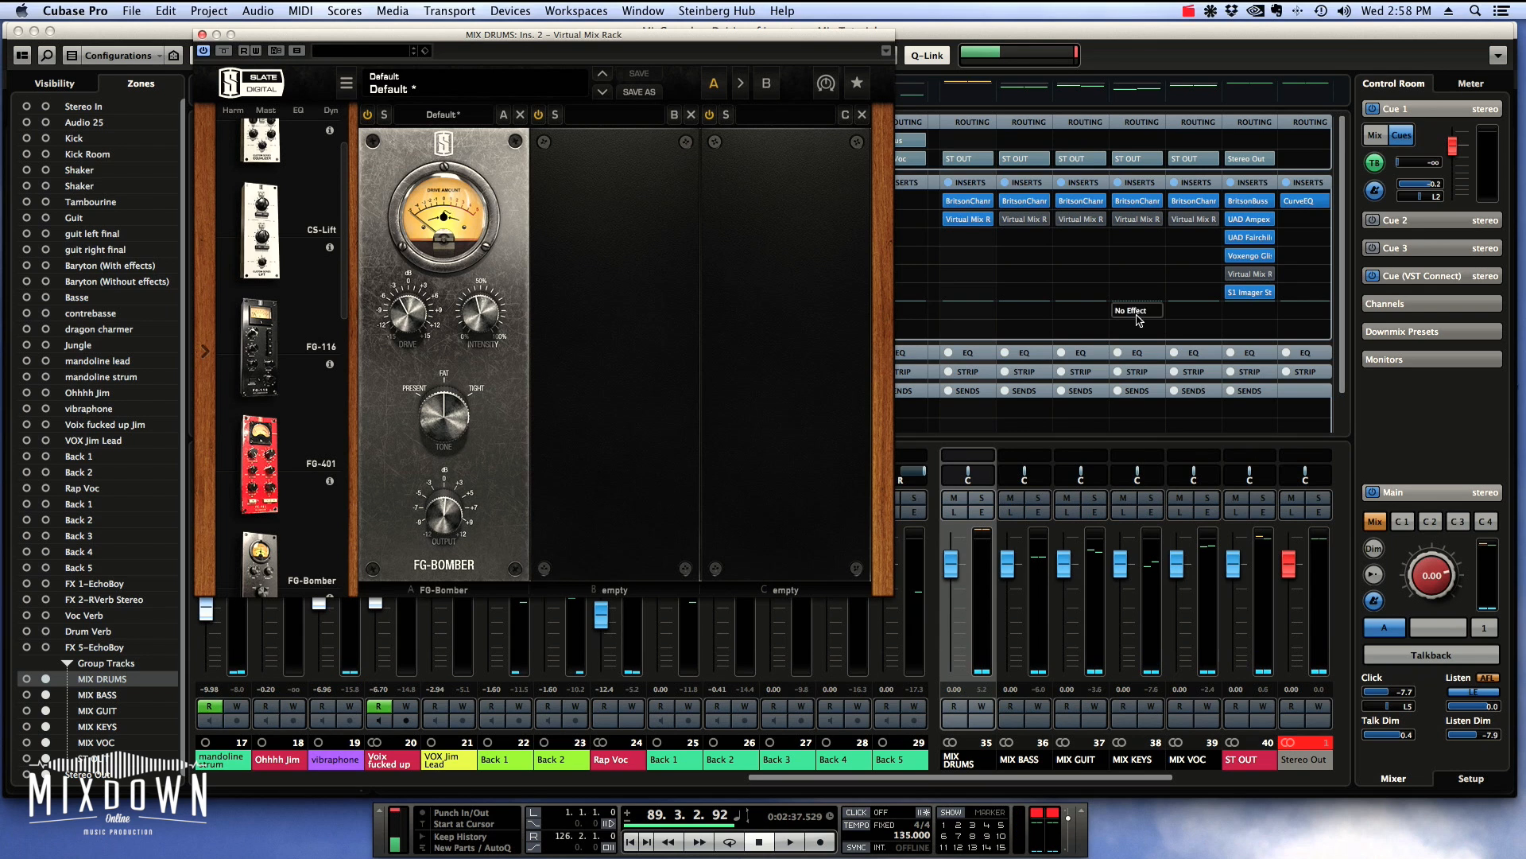
# Step: Solo the MIX GUIT group, start playback, and replace the drums' rack window with the MIX GUIT Virtual Mix Rack, taken out of bypass
pyautogui.click(1094, 498)
pyautogui.press('space')
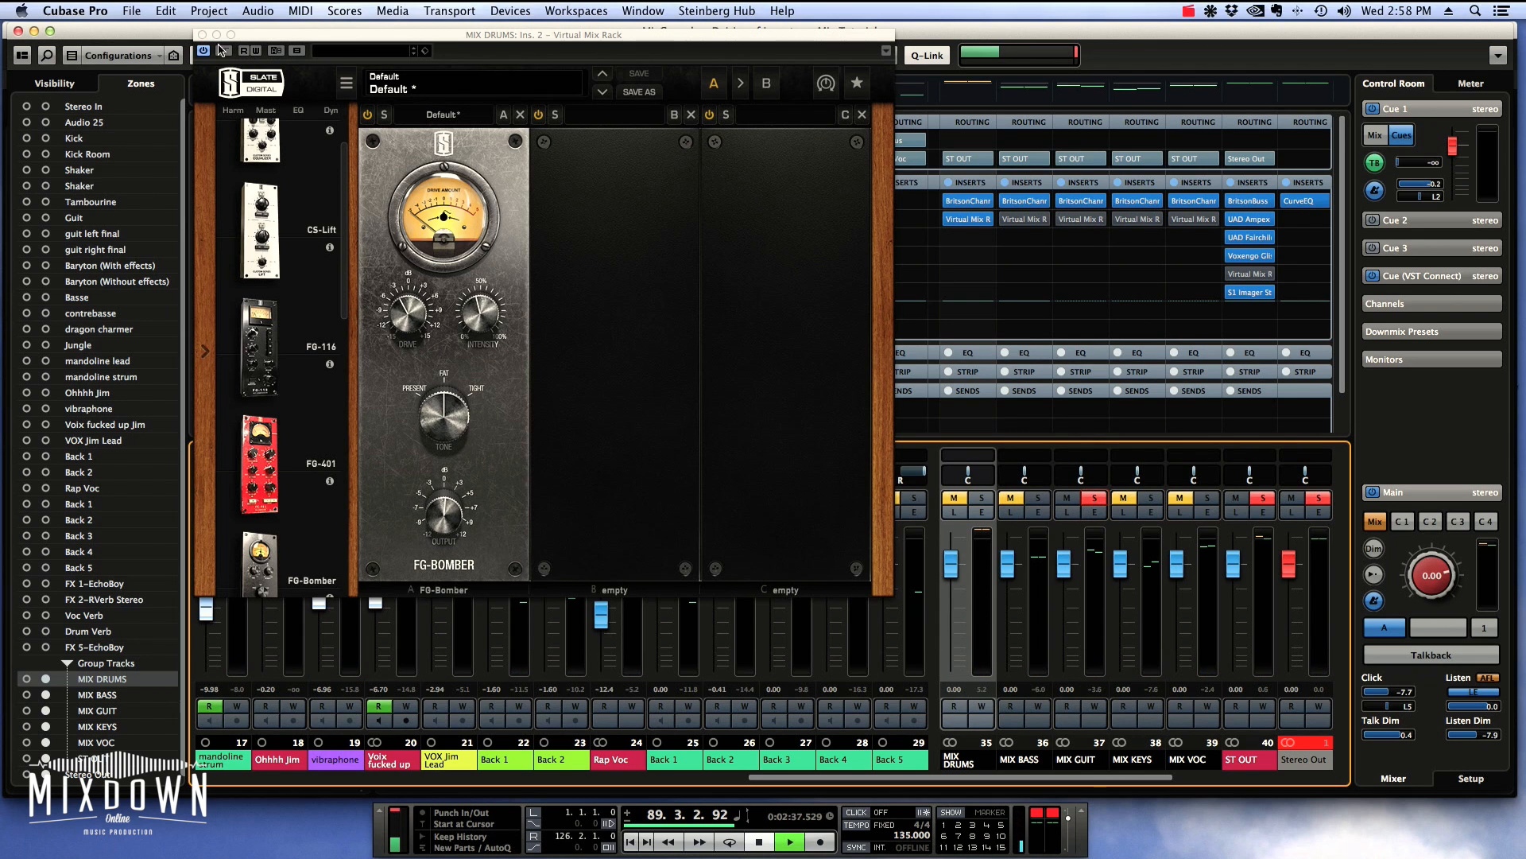
pyautogui.click(203, 35)
pyautogui.click(1082, 219)
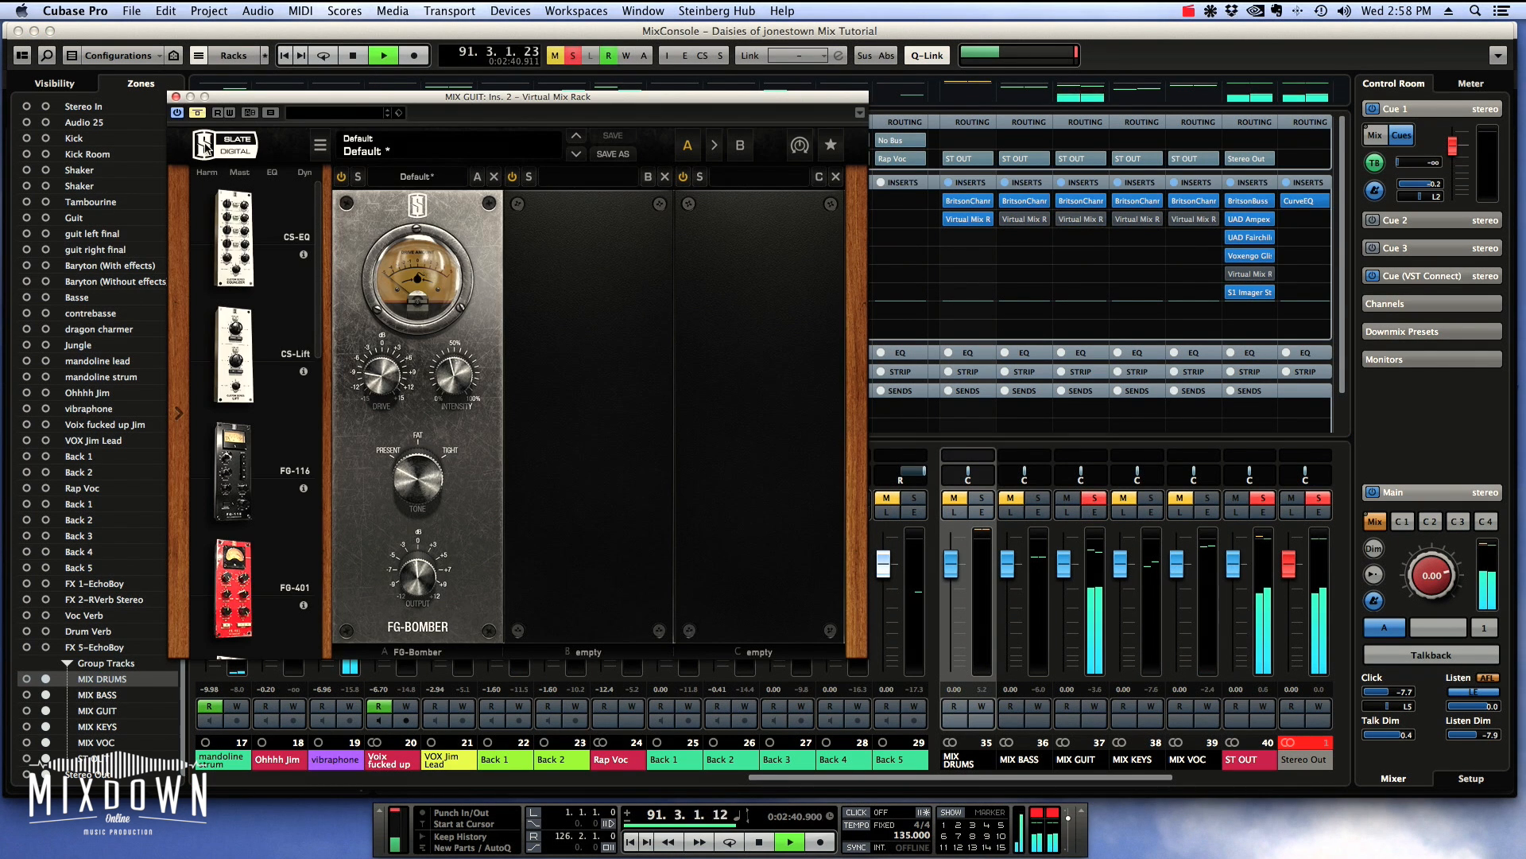
pyautogui.click(199, 113)
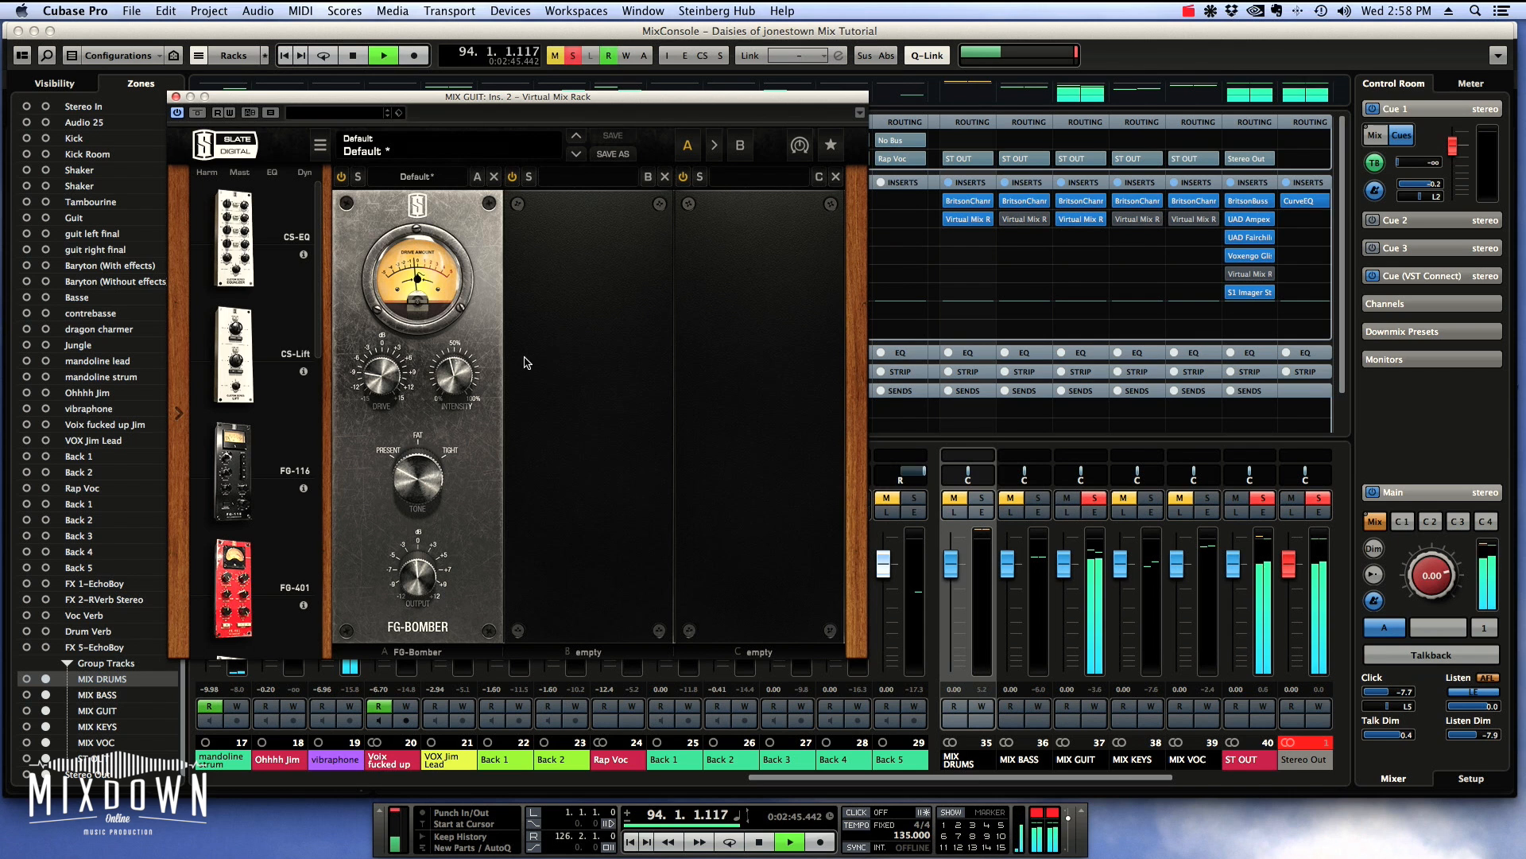
# Step: Adjust the FG-Bomber's Drive and Intensity on MIX GUIT and compare the insert bypassed and active during playback, leaving it active
pyautogui.moveTo(387, 377); pyautogui.dragTo(452, 385)
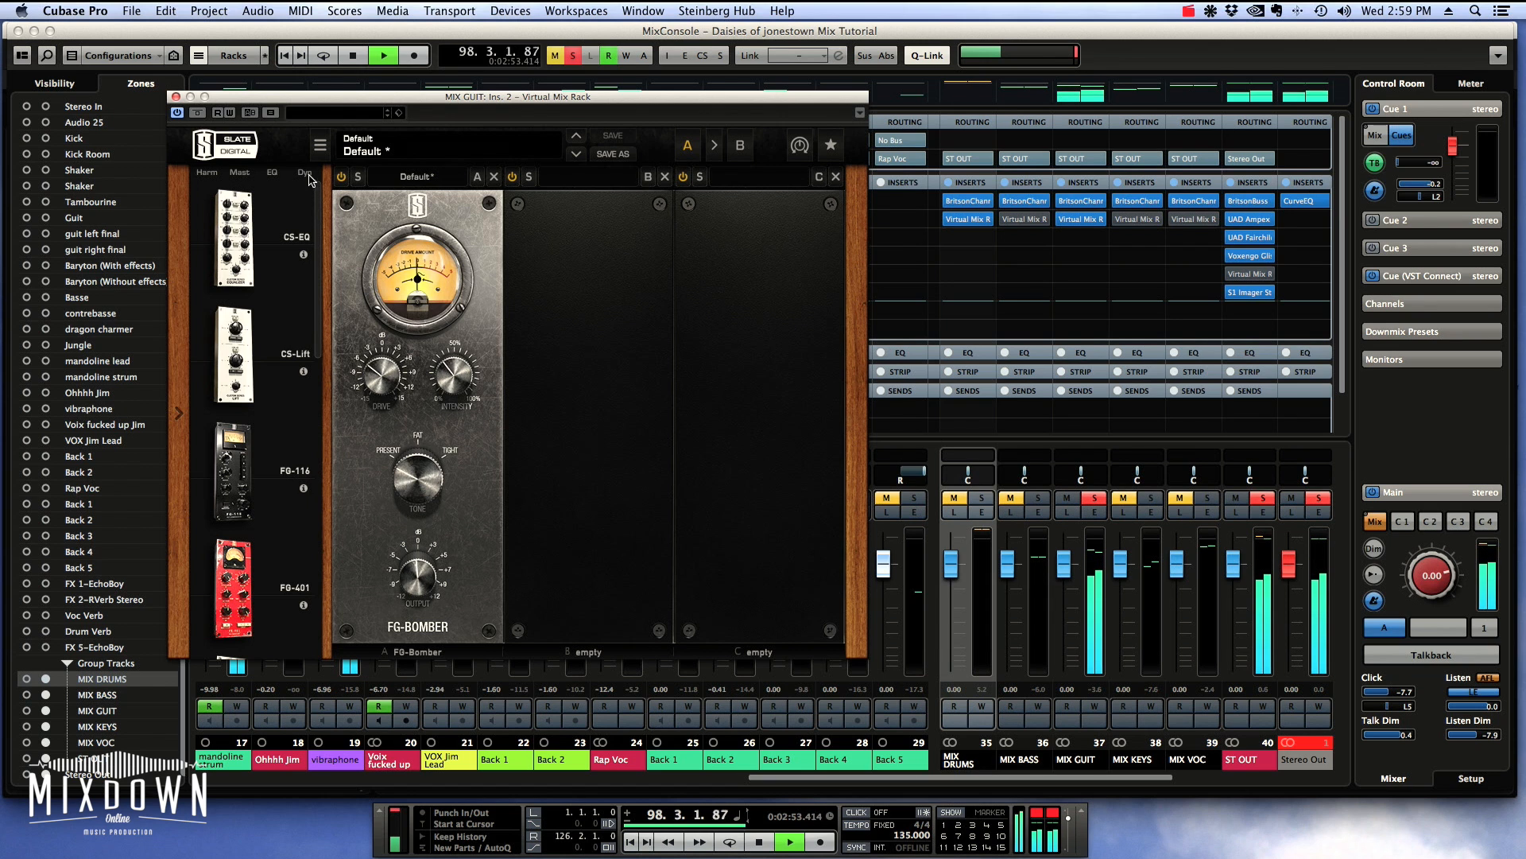
pyautogui.click(197, 113)
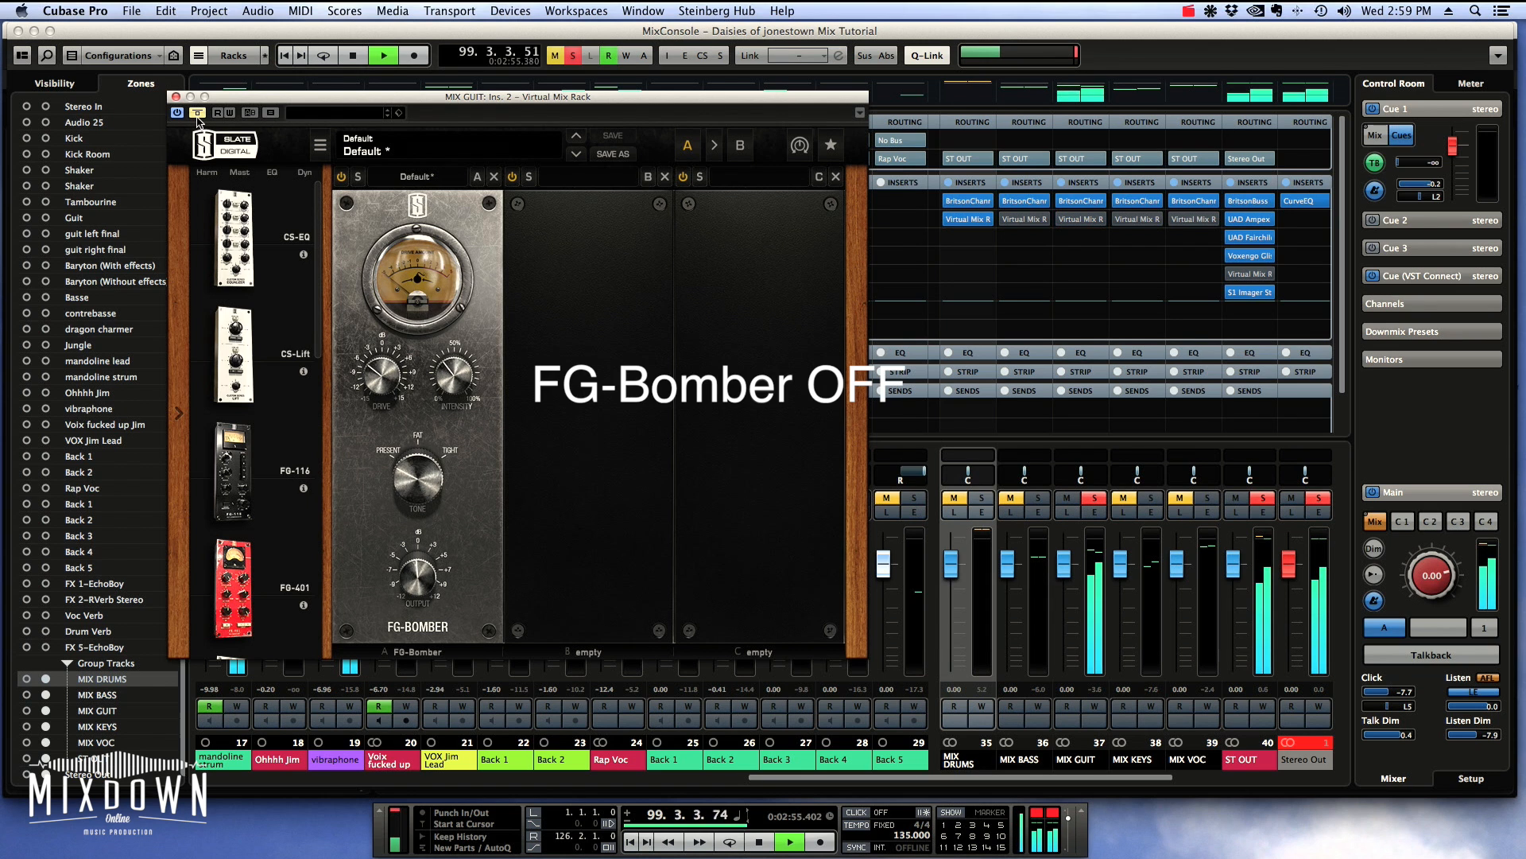
pyautogui.click(198, 120)
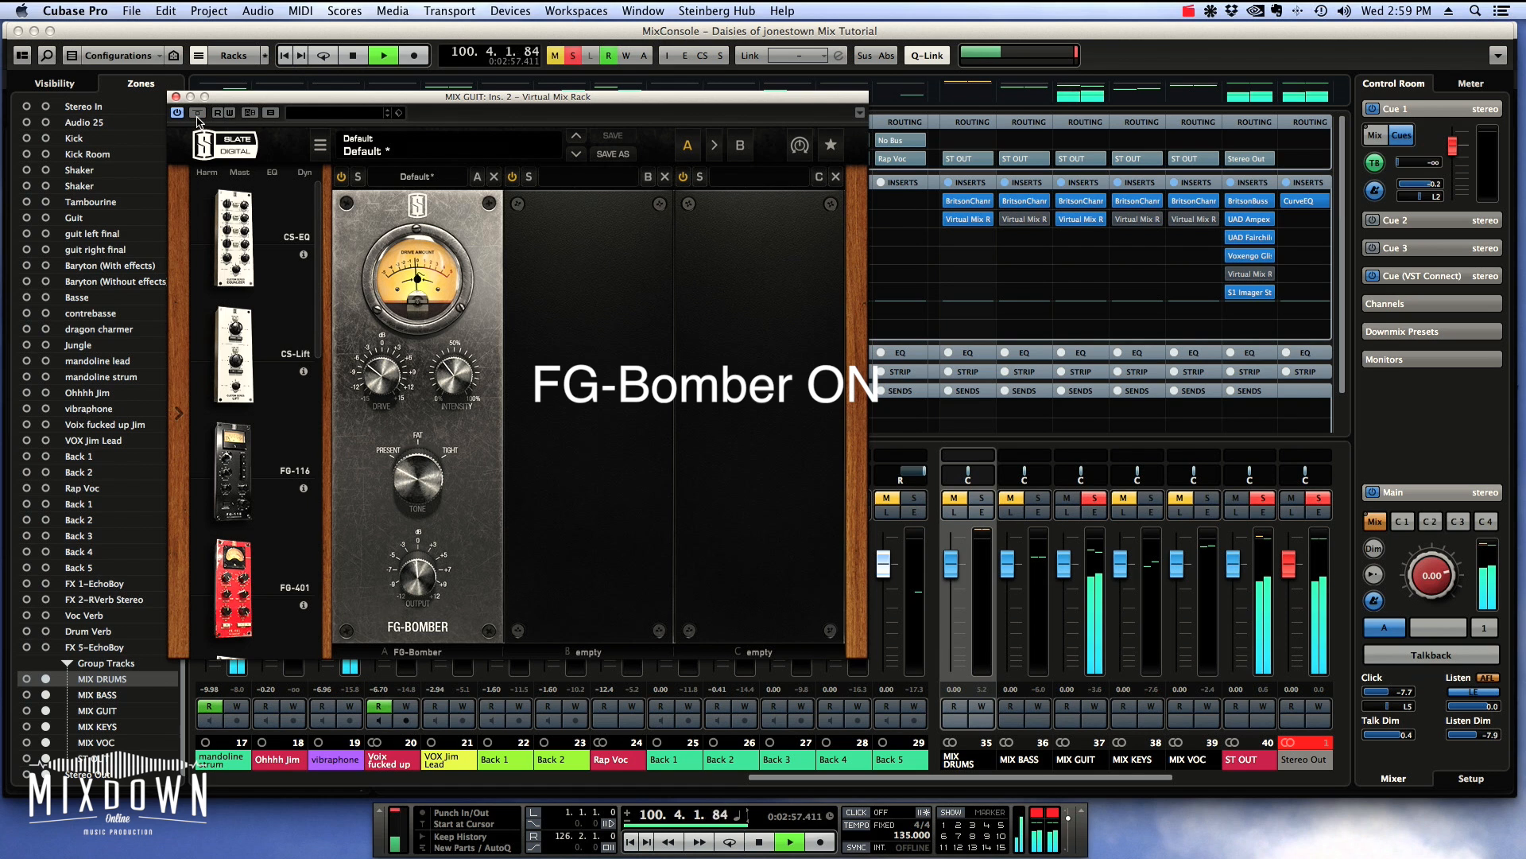
pyautogui.press('space')
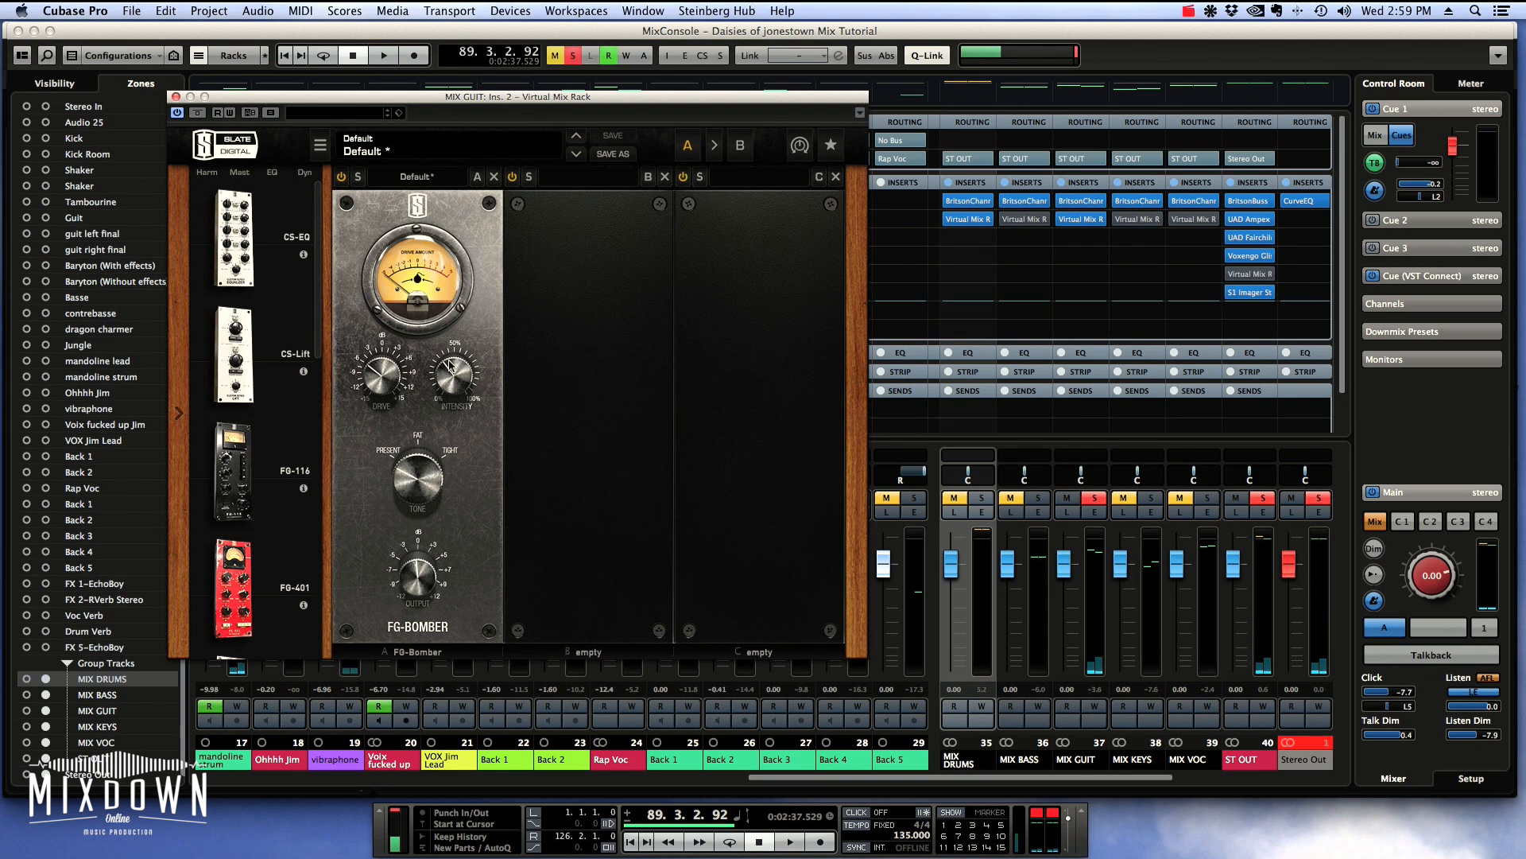
# Step: Replay the soloed guitars and set the MIX GUIT FG-Bomber's Intensity to about 37.0%
pyautogui.press('space')
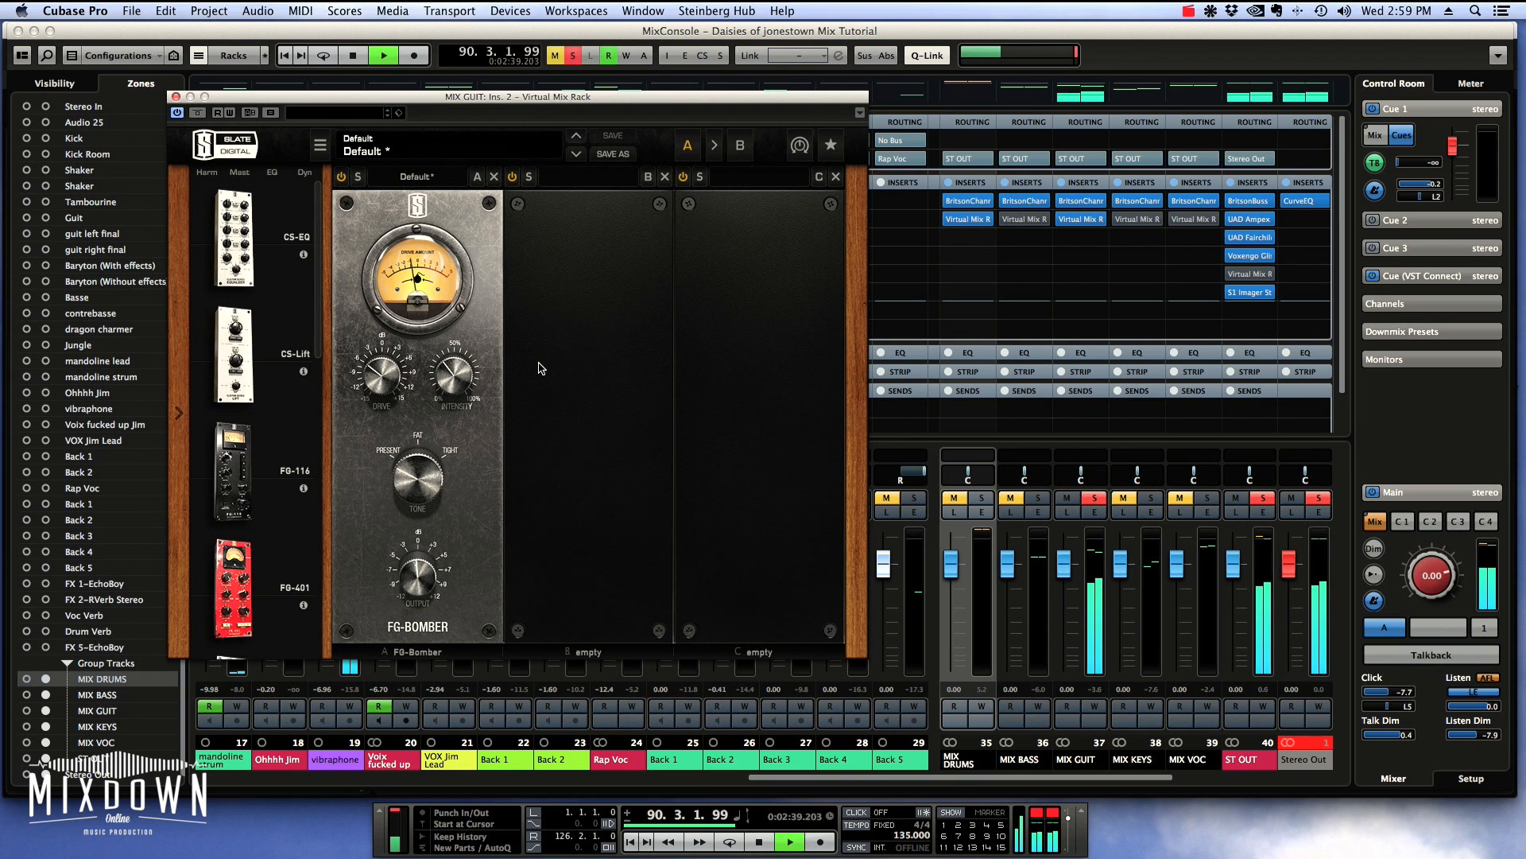
pyautogui.press('space')
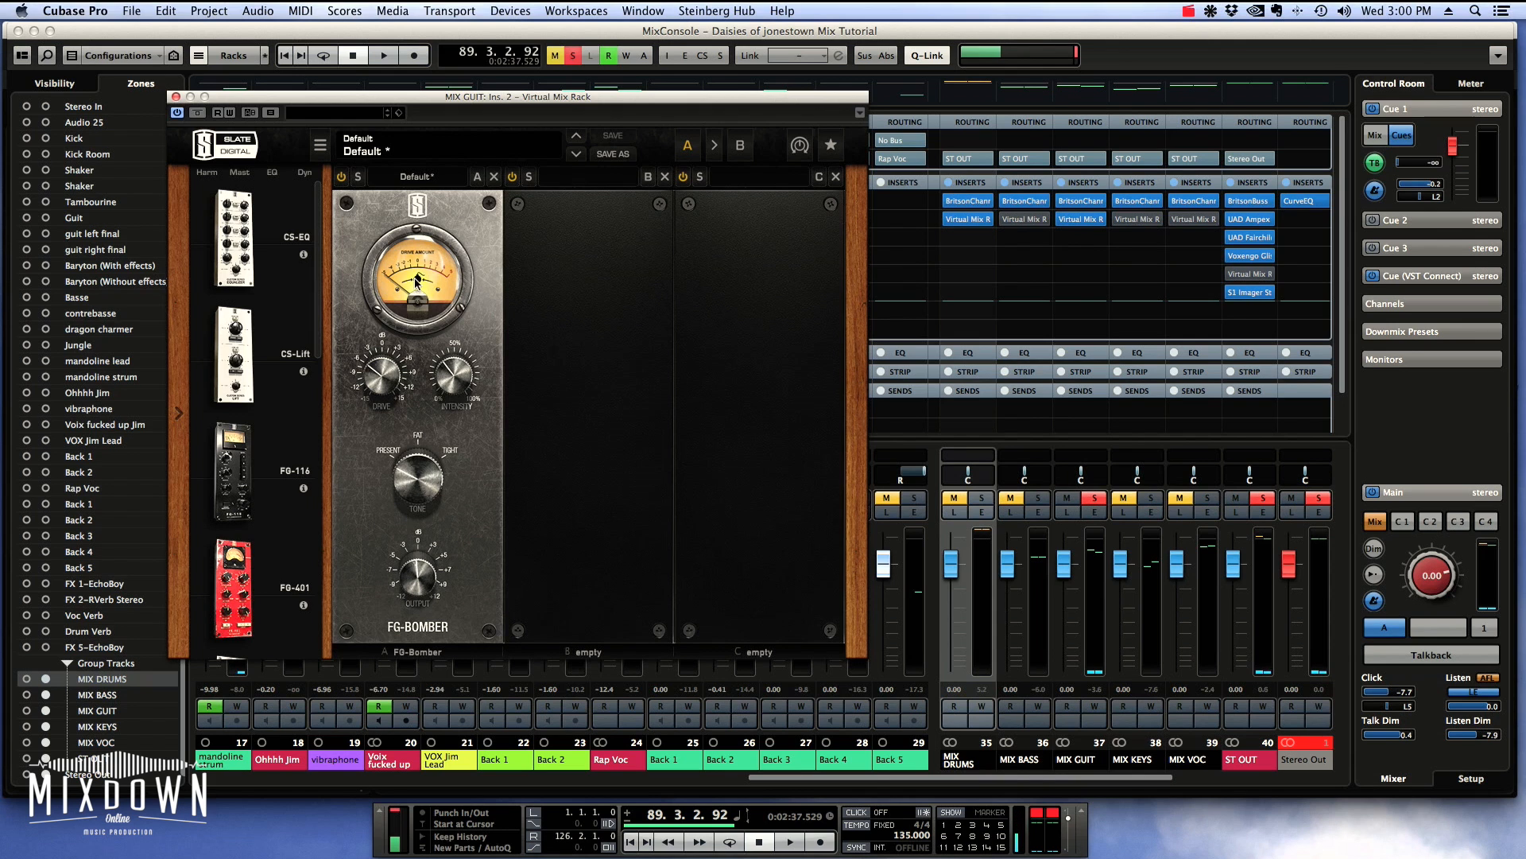
pyautogui.press('space')
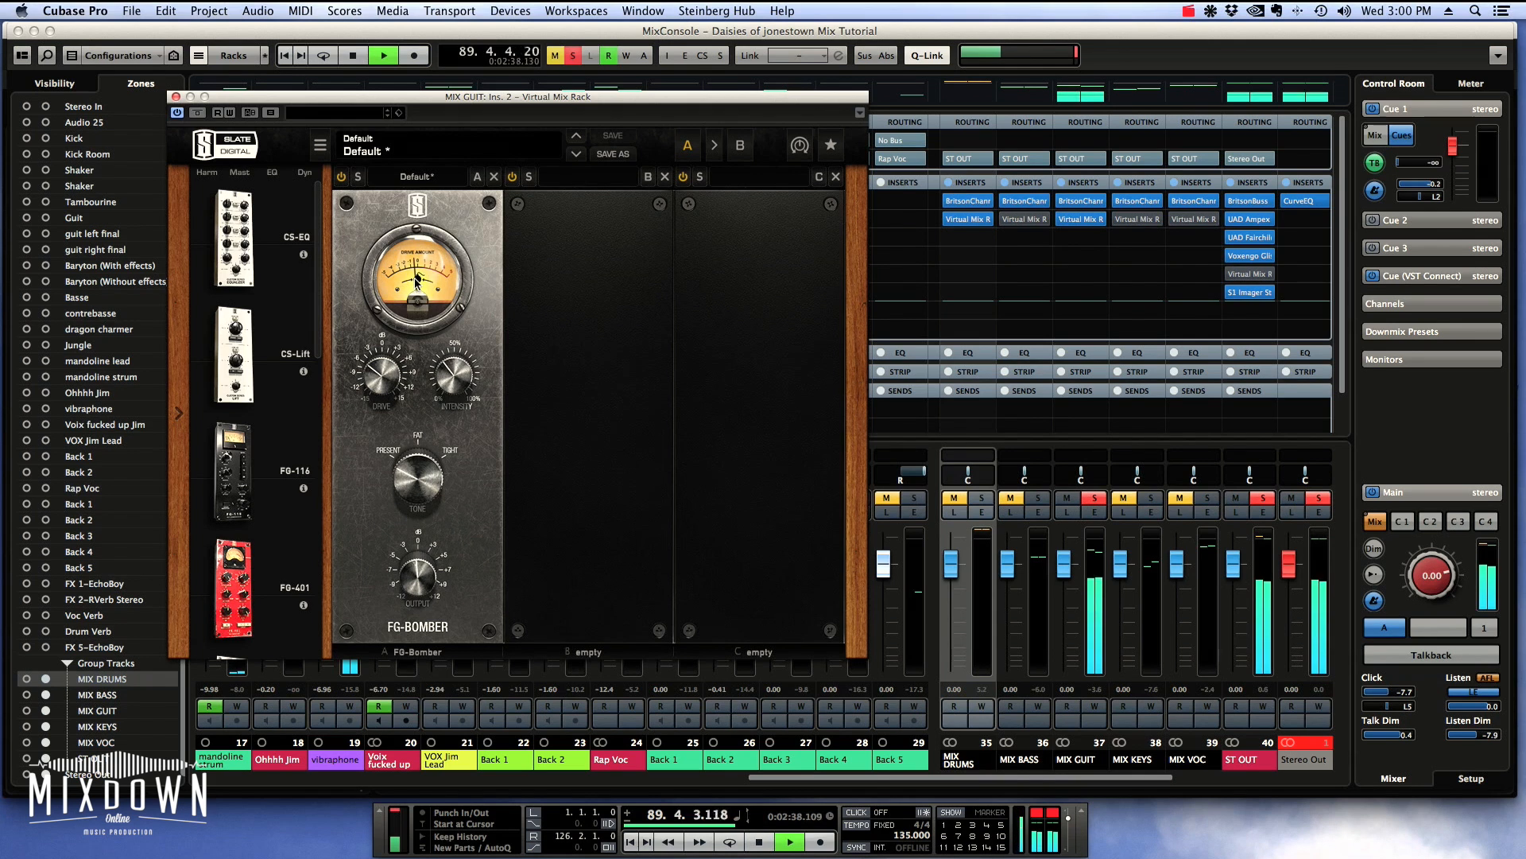
pyautogui.moveTo(384, 391)
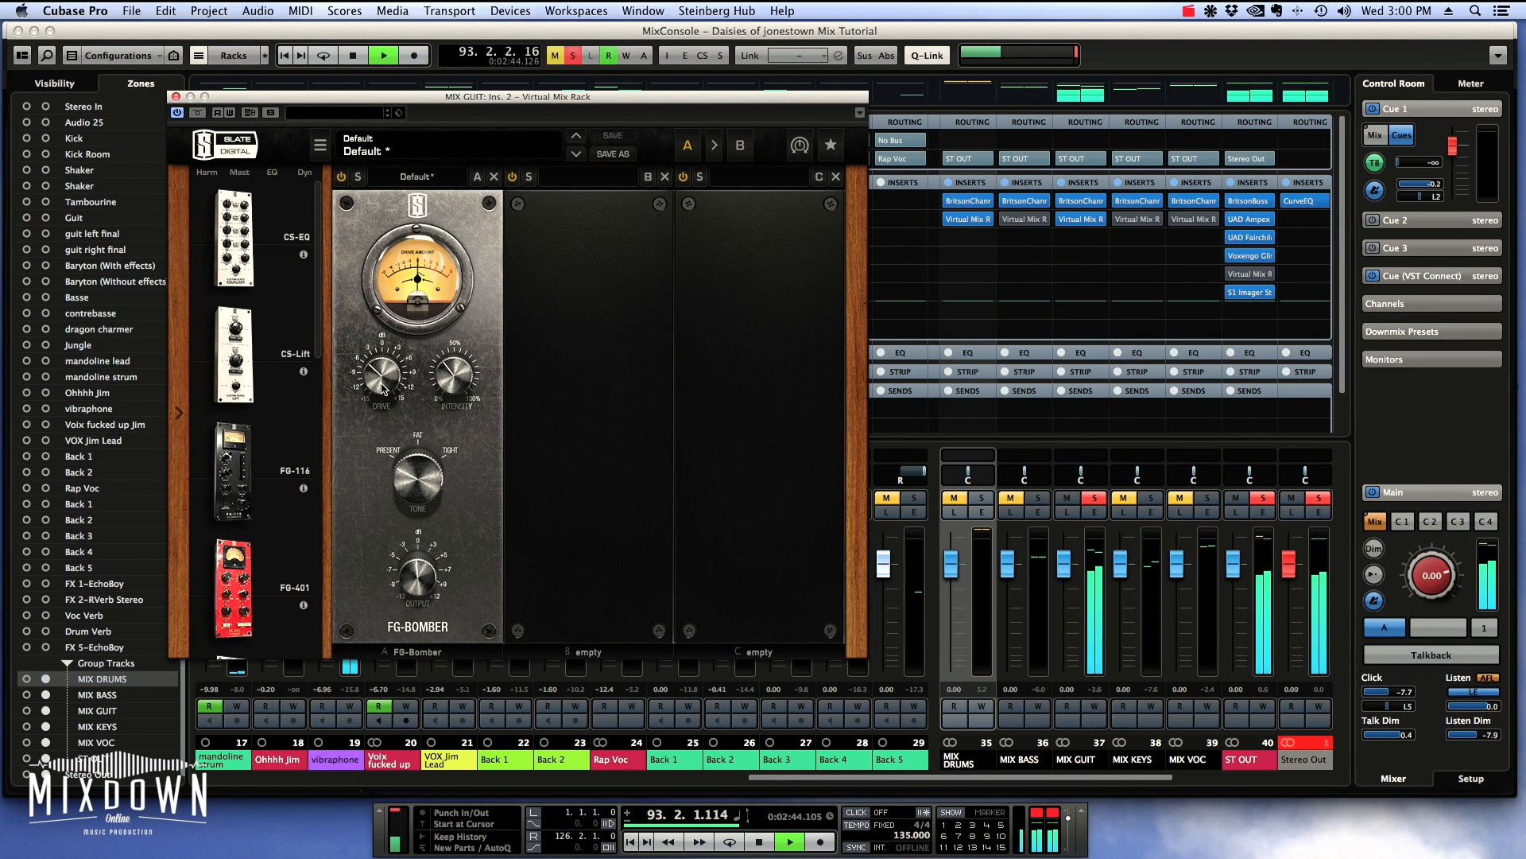
pyautogui.moveTo(442, 384)
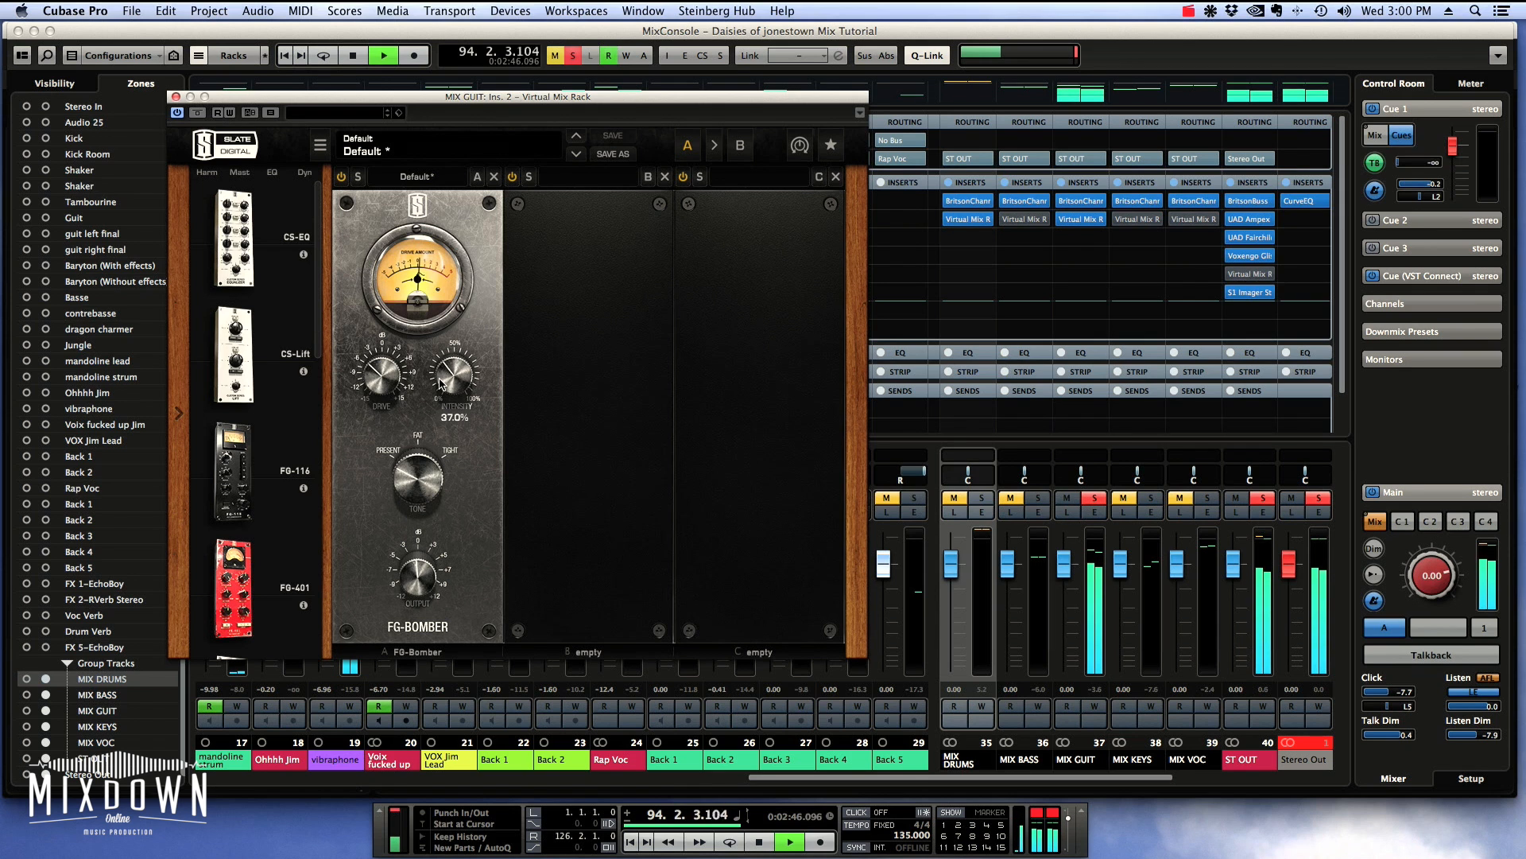
pyautogui.press('space')
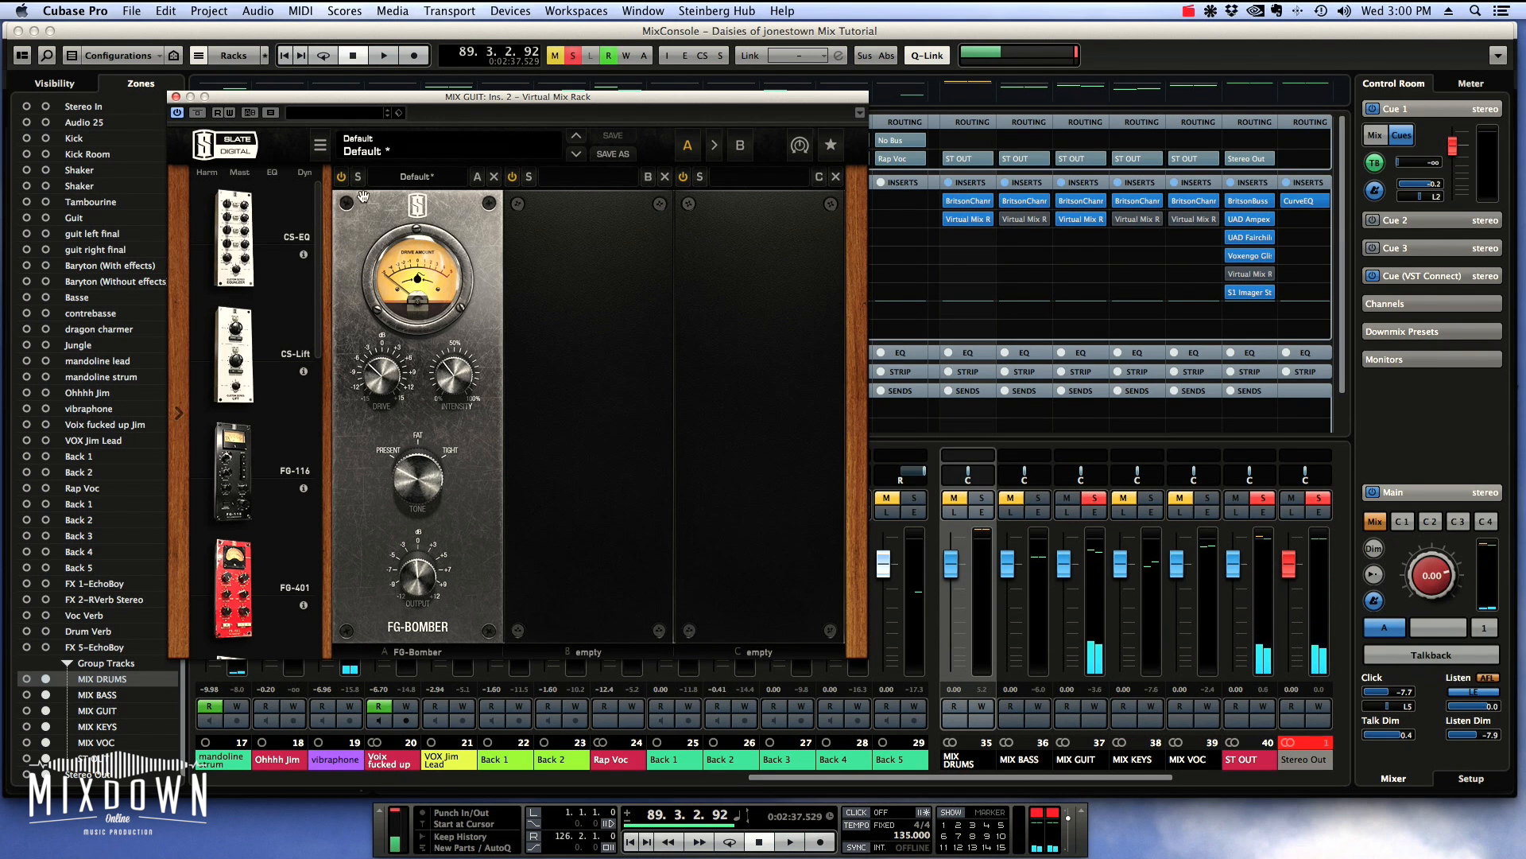
# Step: Compare the soloed guitars with the FG-Bomber module switched off and on during playback, leaving it on
pyautogui.click(341, 176)
pyautogui.press('space')
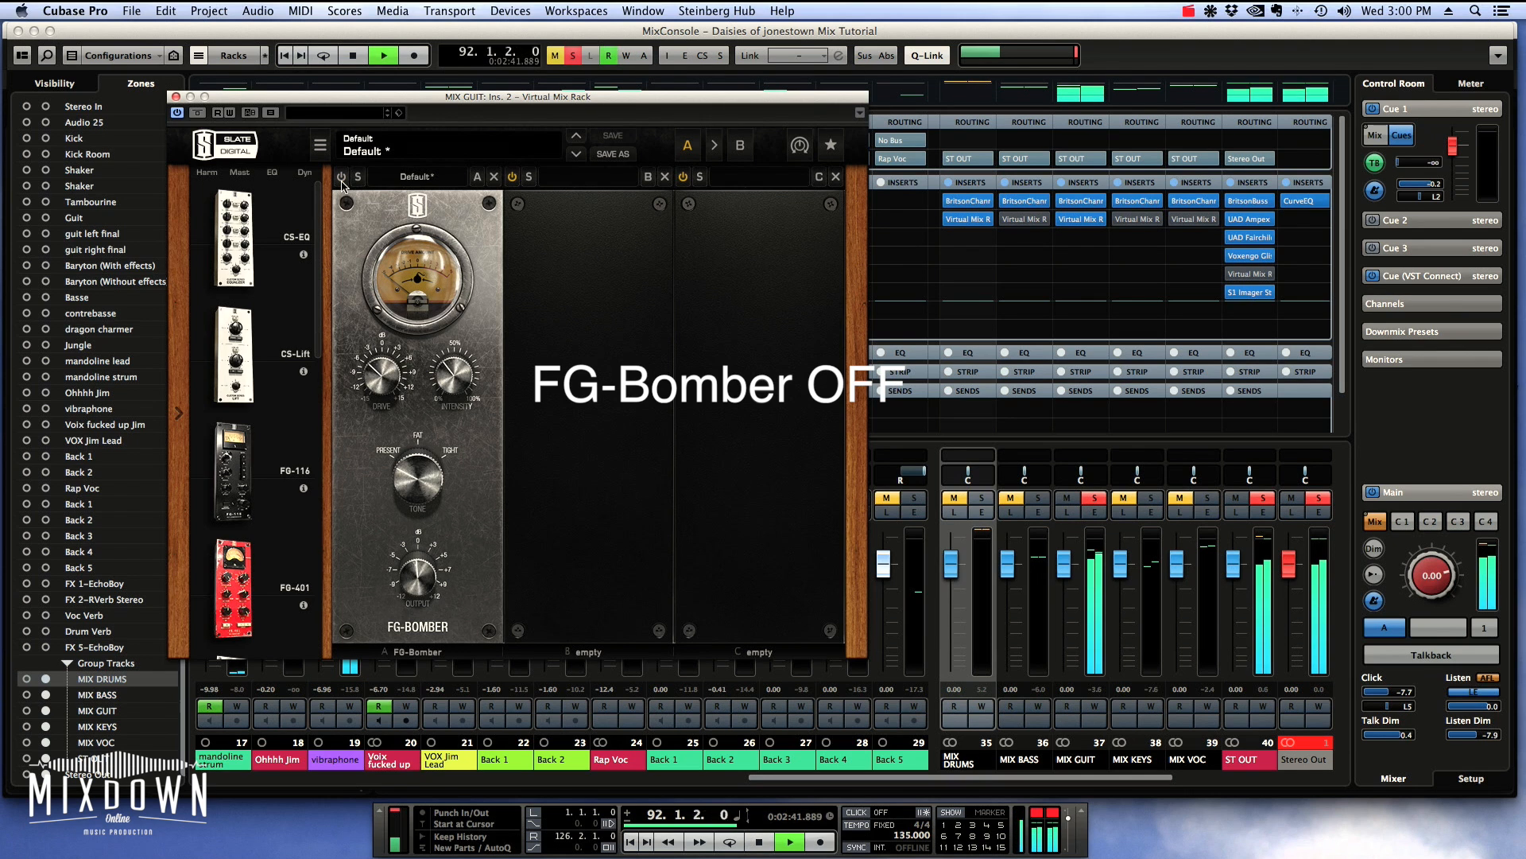
pyautogui.click(341, 176)
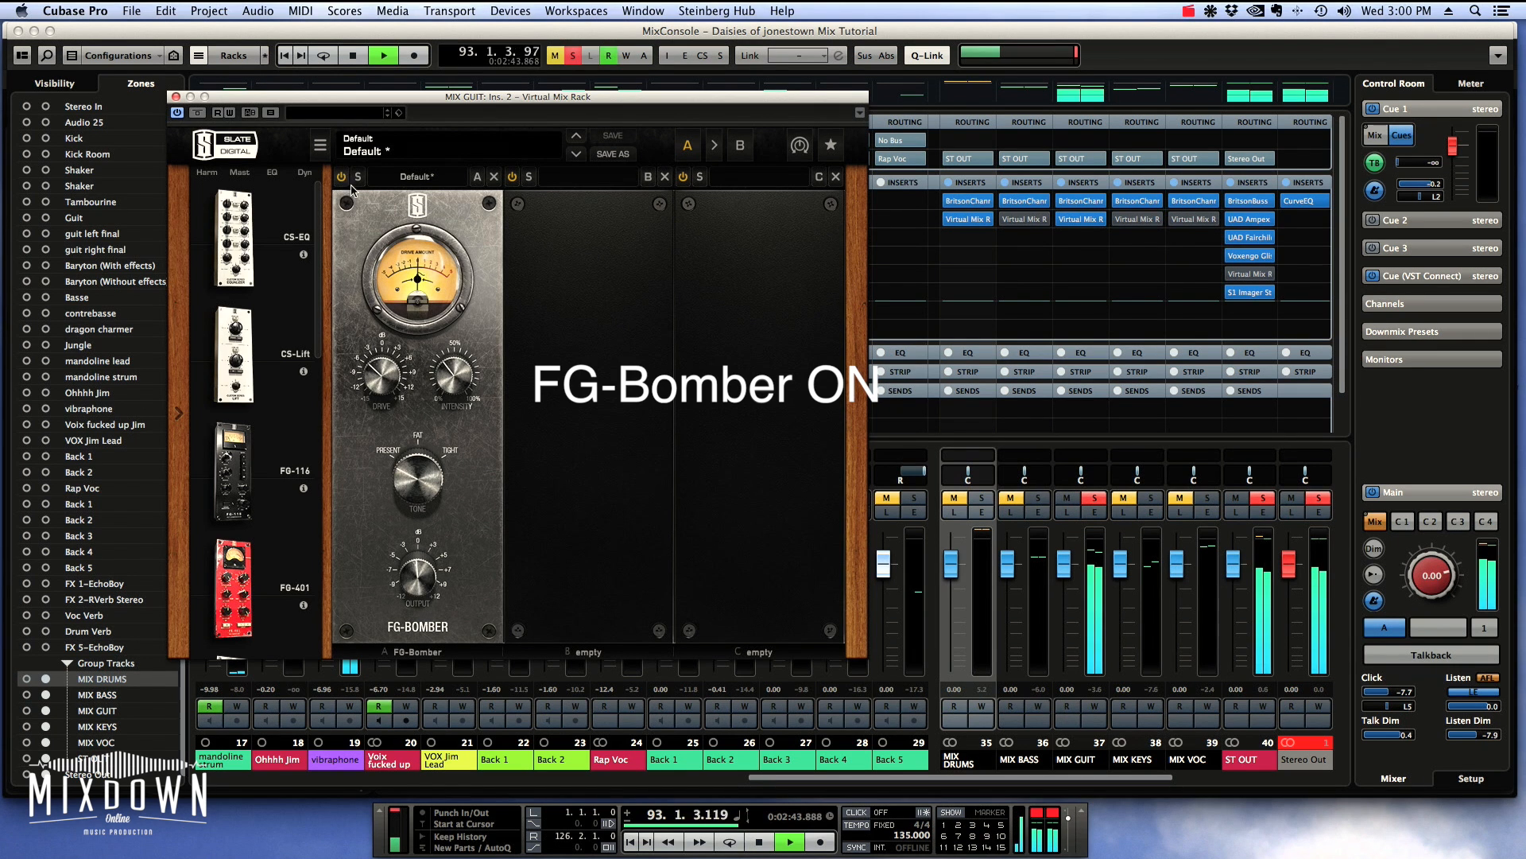
pyautogui.click(914, 557)
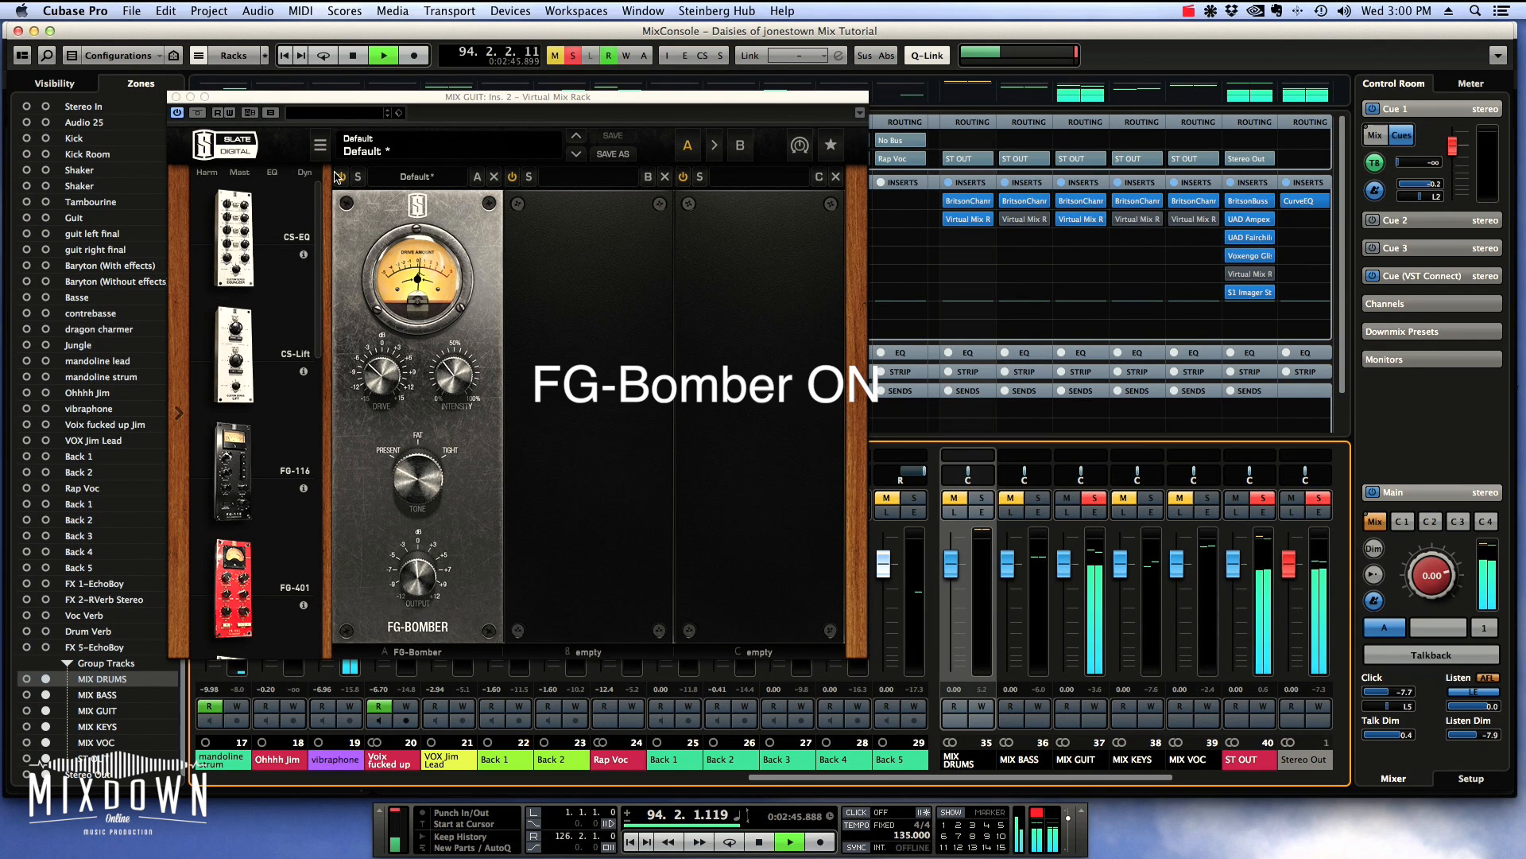
pyautogui.click(341, 177)
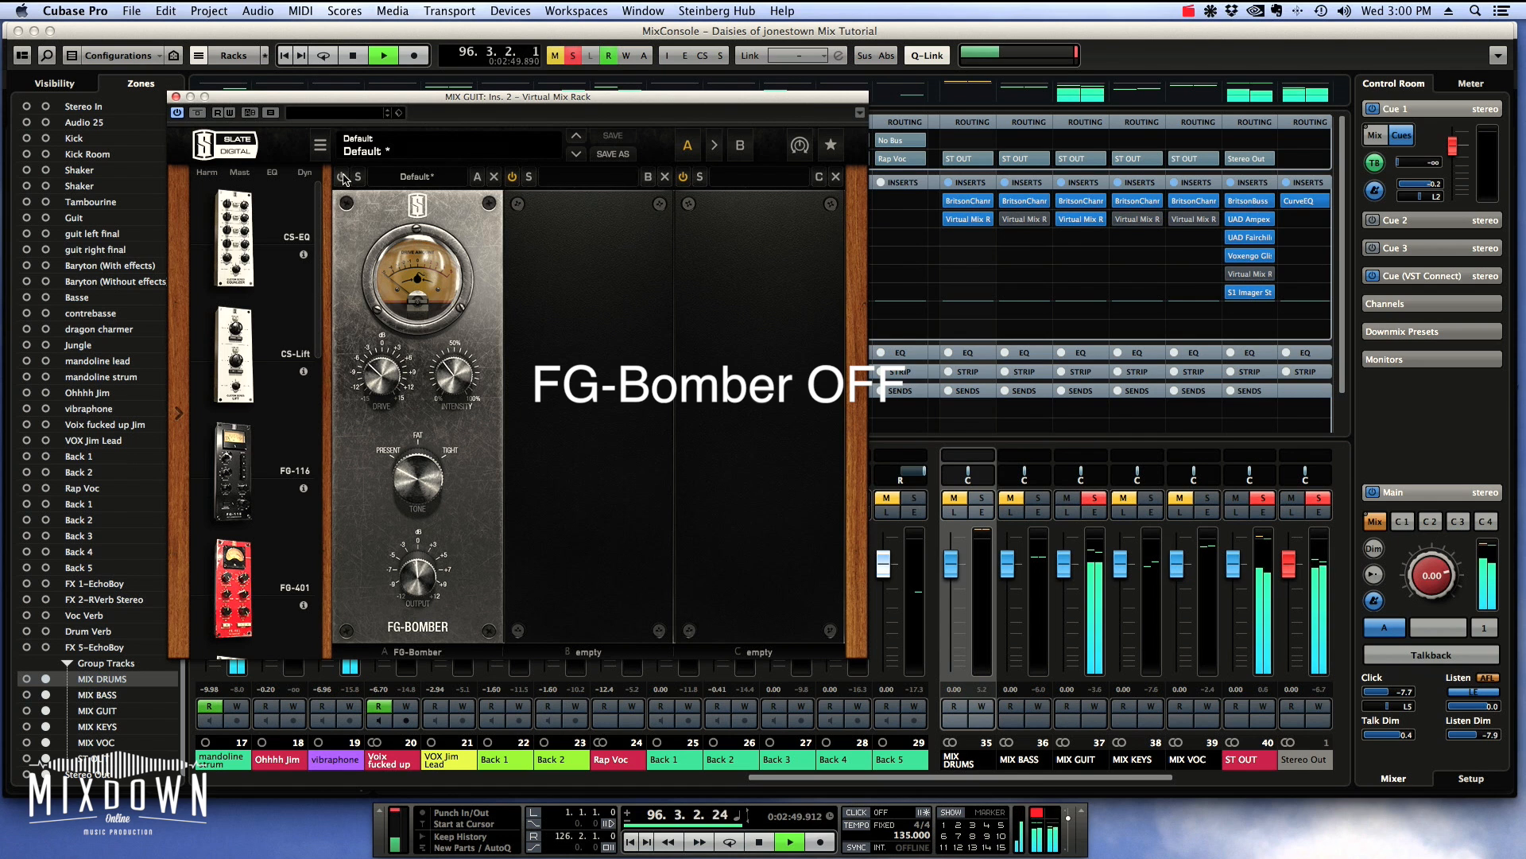
pyautogui.click(343, 176)
pyautogui.press('space')
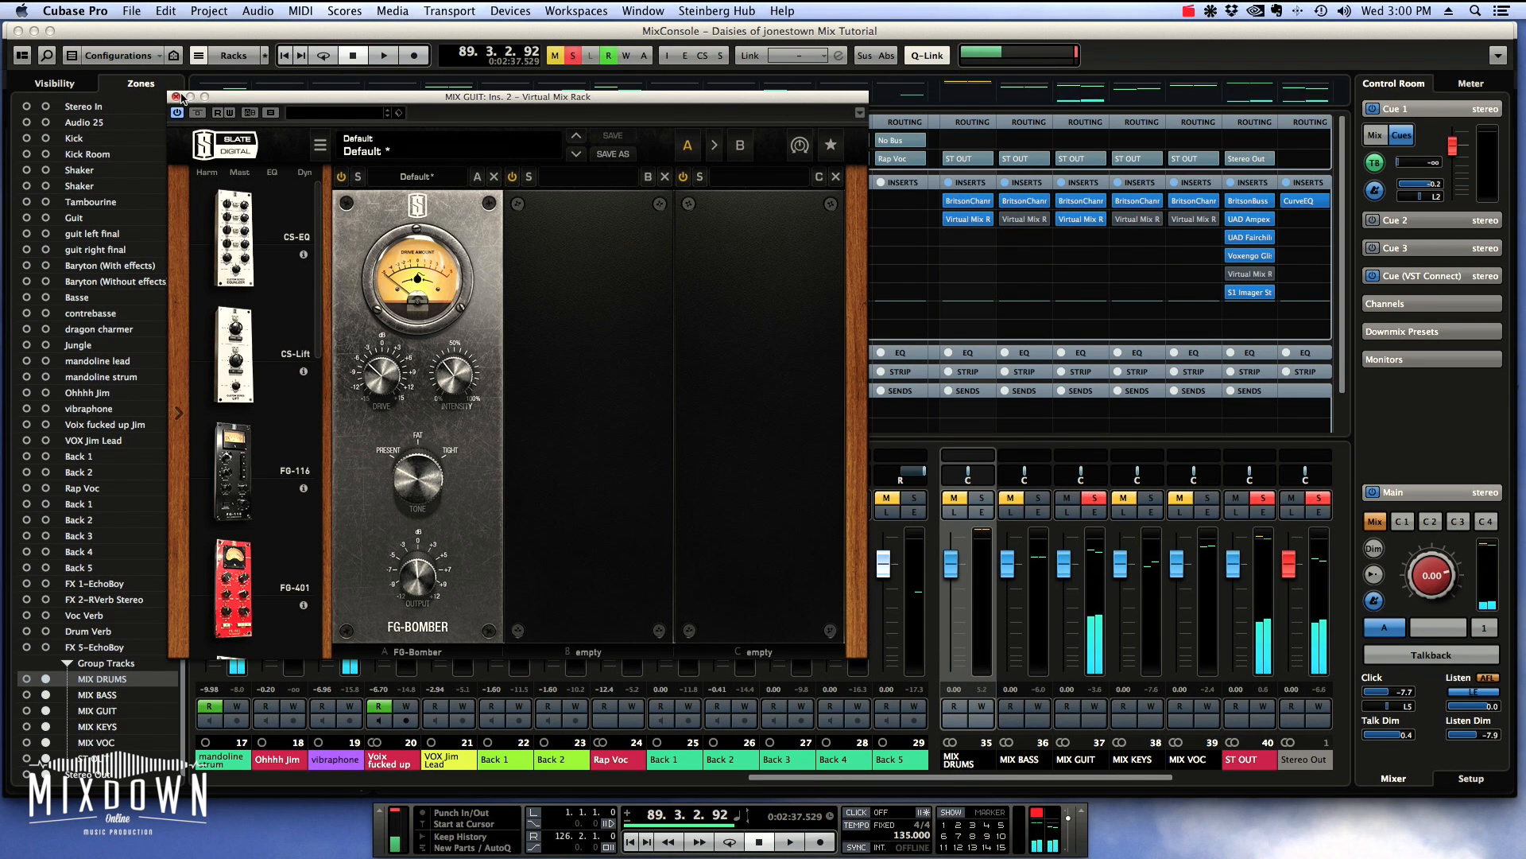
# Step: Switch the solo from MIX GUIT to MIX VOC, start playback, and open the MIX VOC Virtual Mix Rack in place of the guitars' rack
pyautogui.click(176, 96)
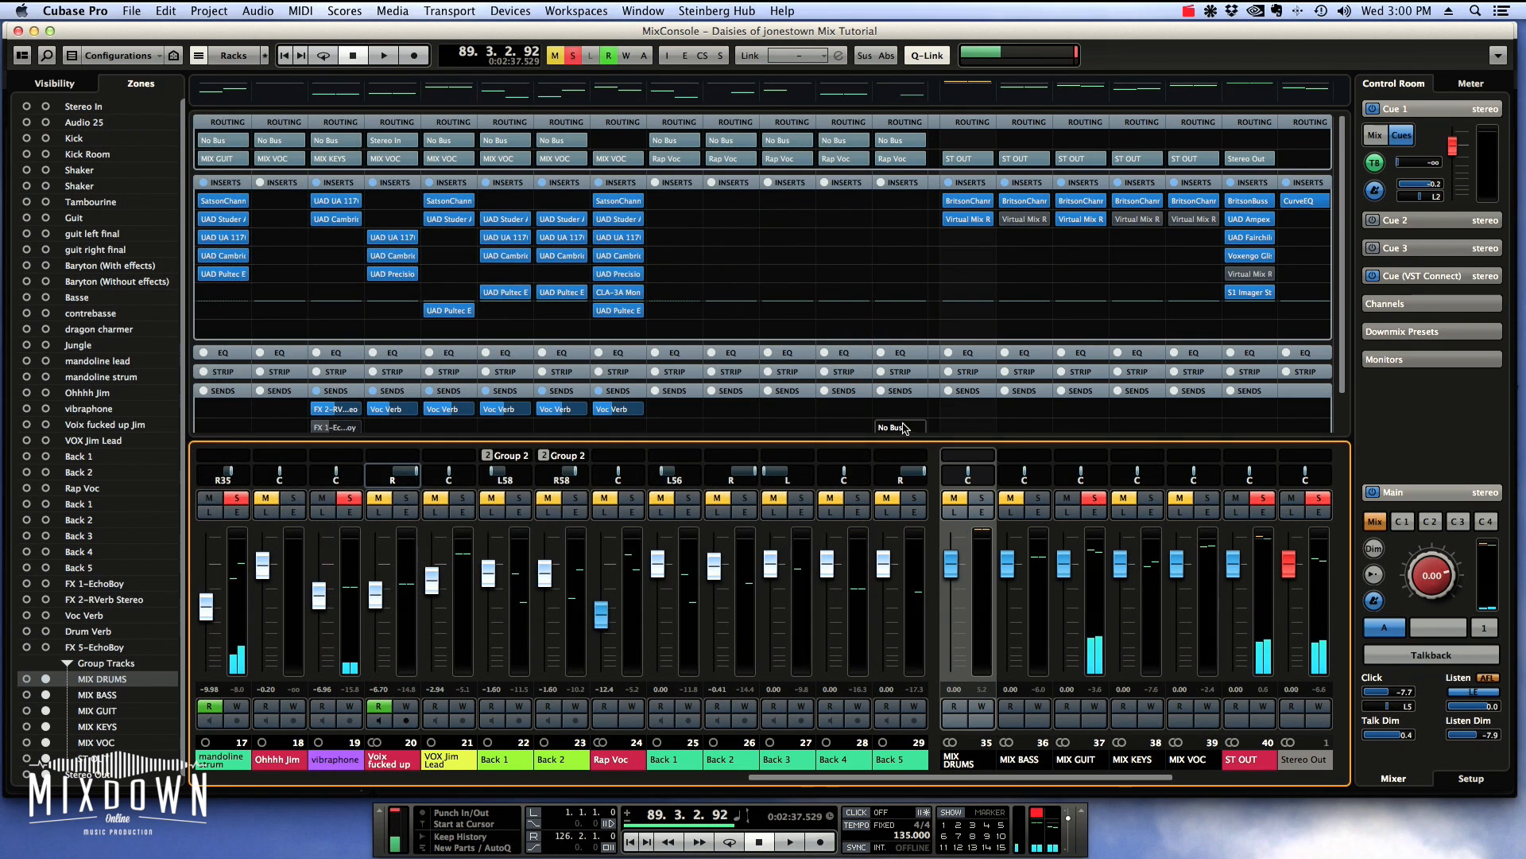
pyautogui.click(1094, 498)
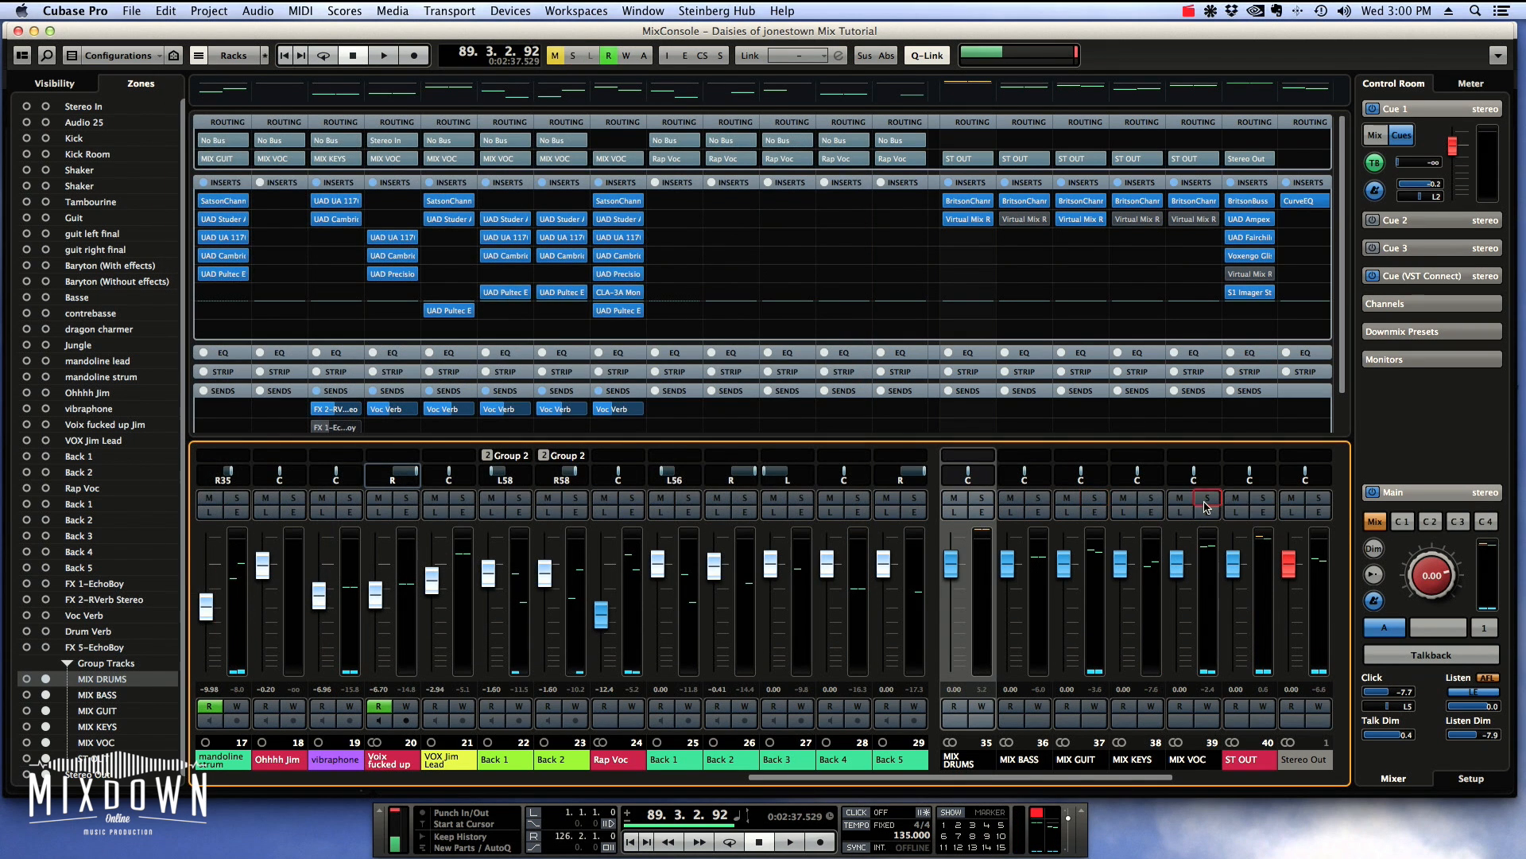
pyautogui.click(1206, 497)
pyautogui.press('space')
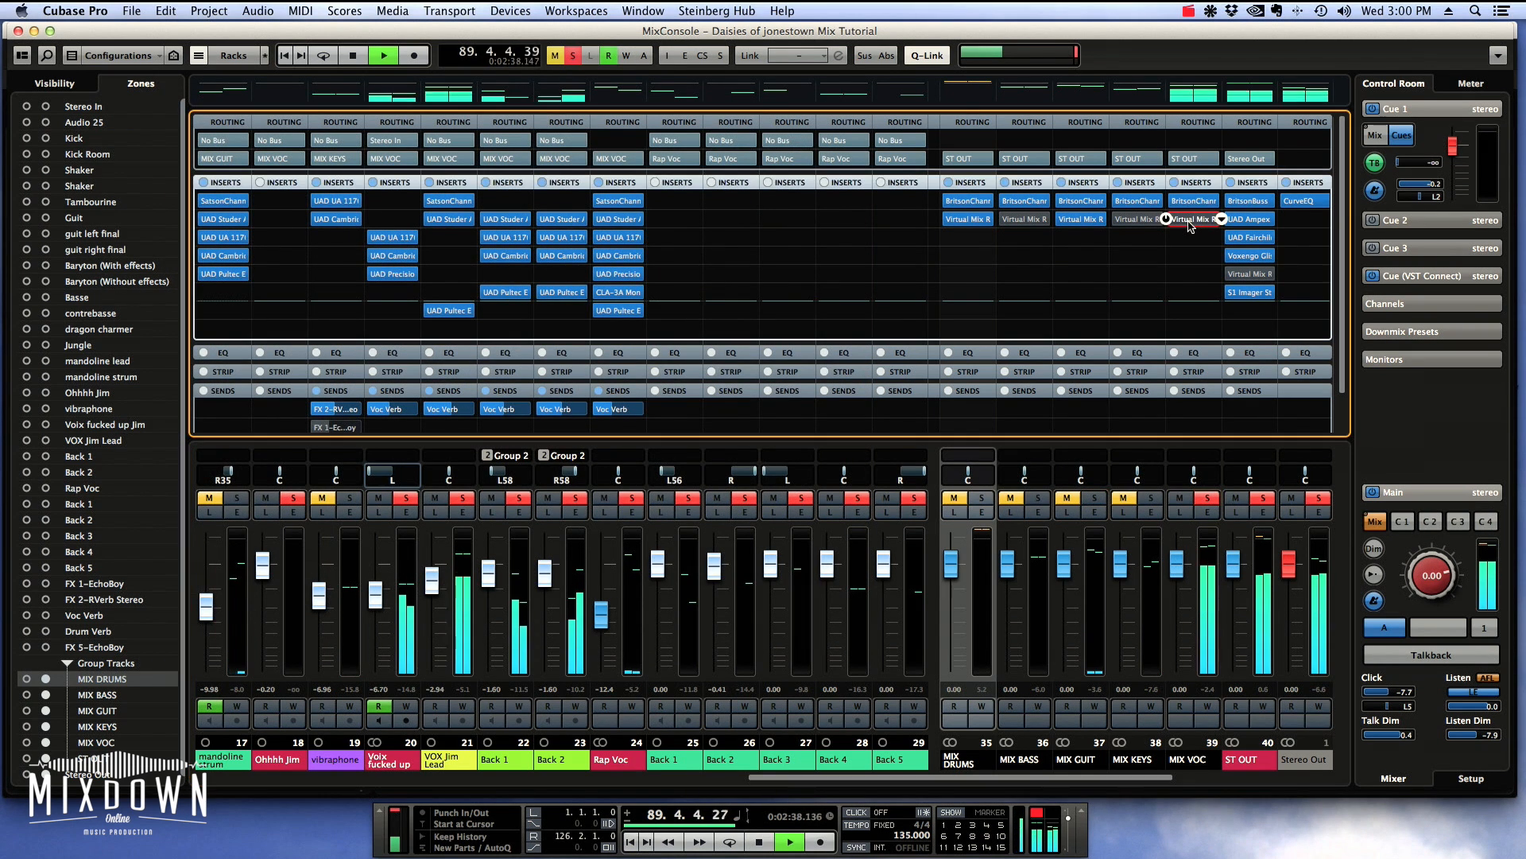
pyautogui.click(1192, 220)
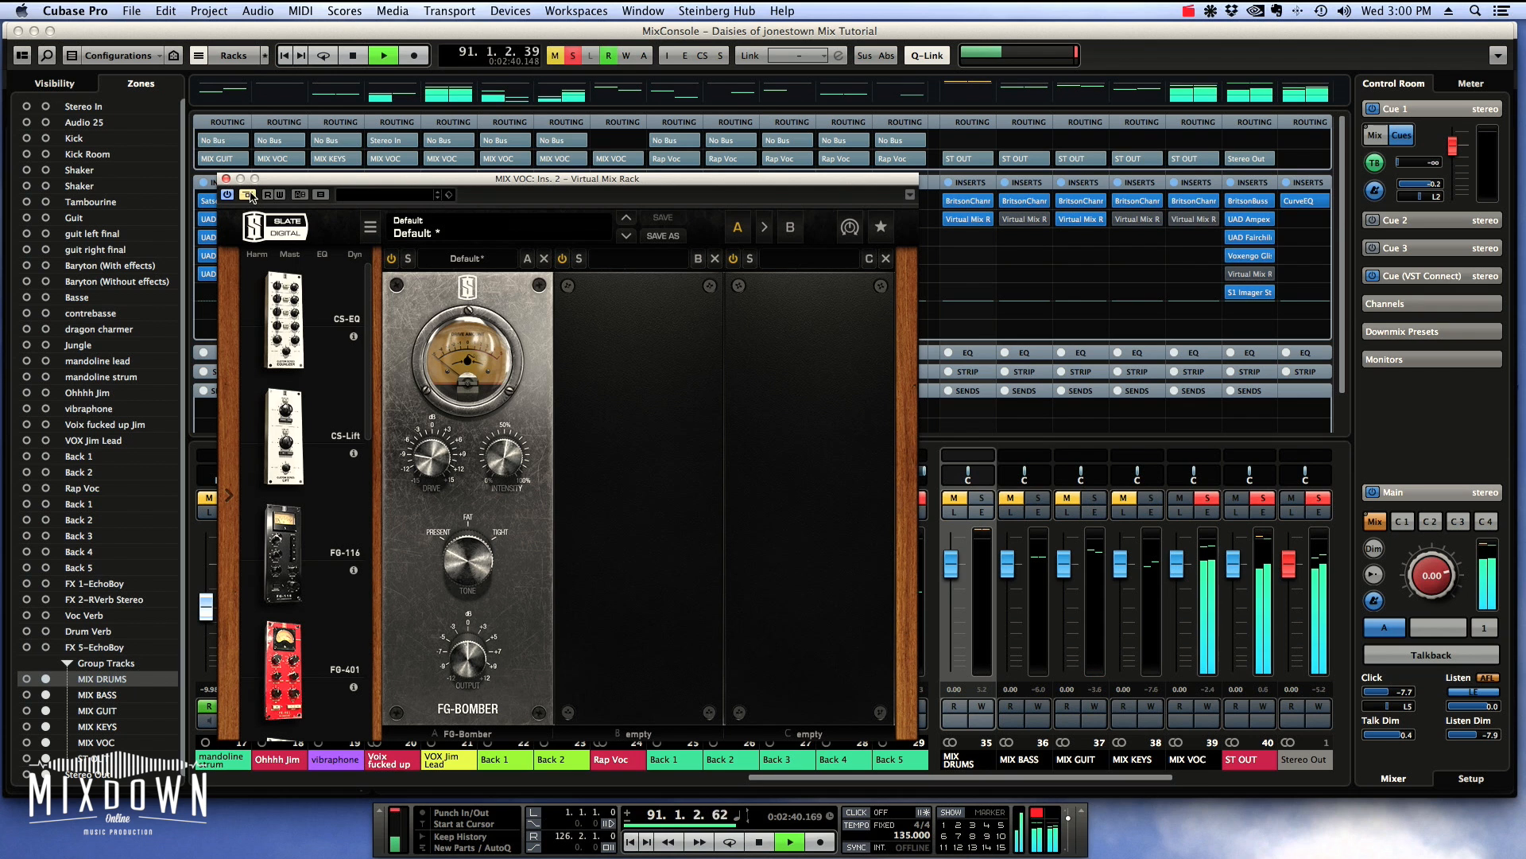
# Step: Activate the FG-Bomber on MIX VOC and set its Drive to about -8.14 dB and Intensity to about 38.3%
pyautogui.moveTo(450, 459)
pyautogui.mouseDown()
pyautogui.moveTo(425, 480)
pyautogui.moveTo(503, 469)
pyautogui.moveTo(509, 486)
pyautogui.moveTo(461, 469)
pyautogui.moveTo(470, 455)
pyautogui.mouseUp()
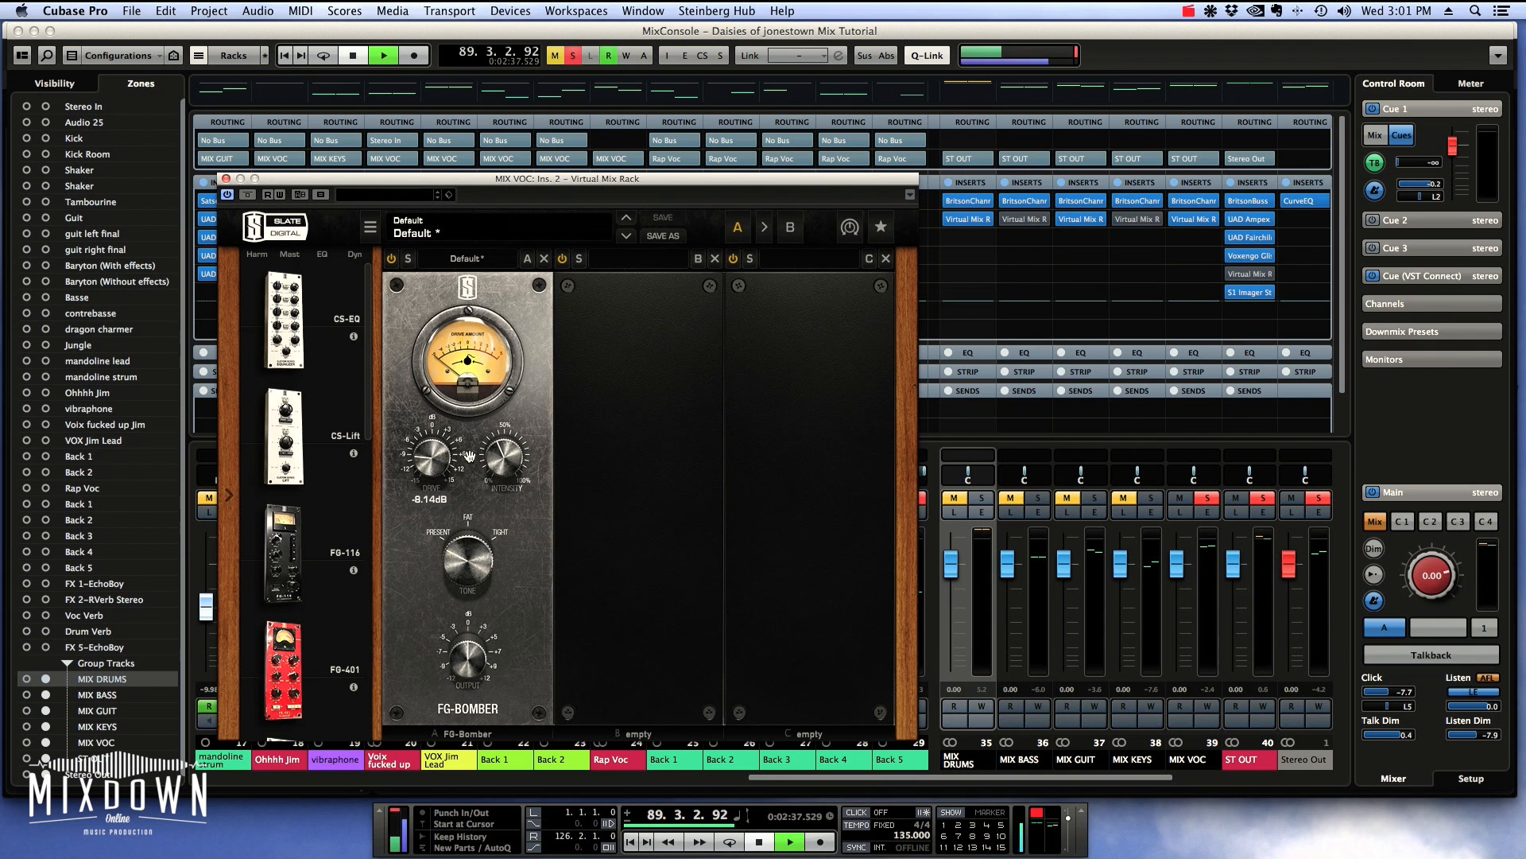
pyautogui.moveTo(465, 579); pyautogui.dragTo(490, 466)
pyautogui.moveTo(479, 557); pyautogui.dragTo(478, 677)
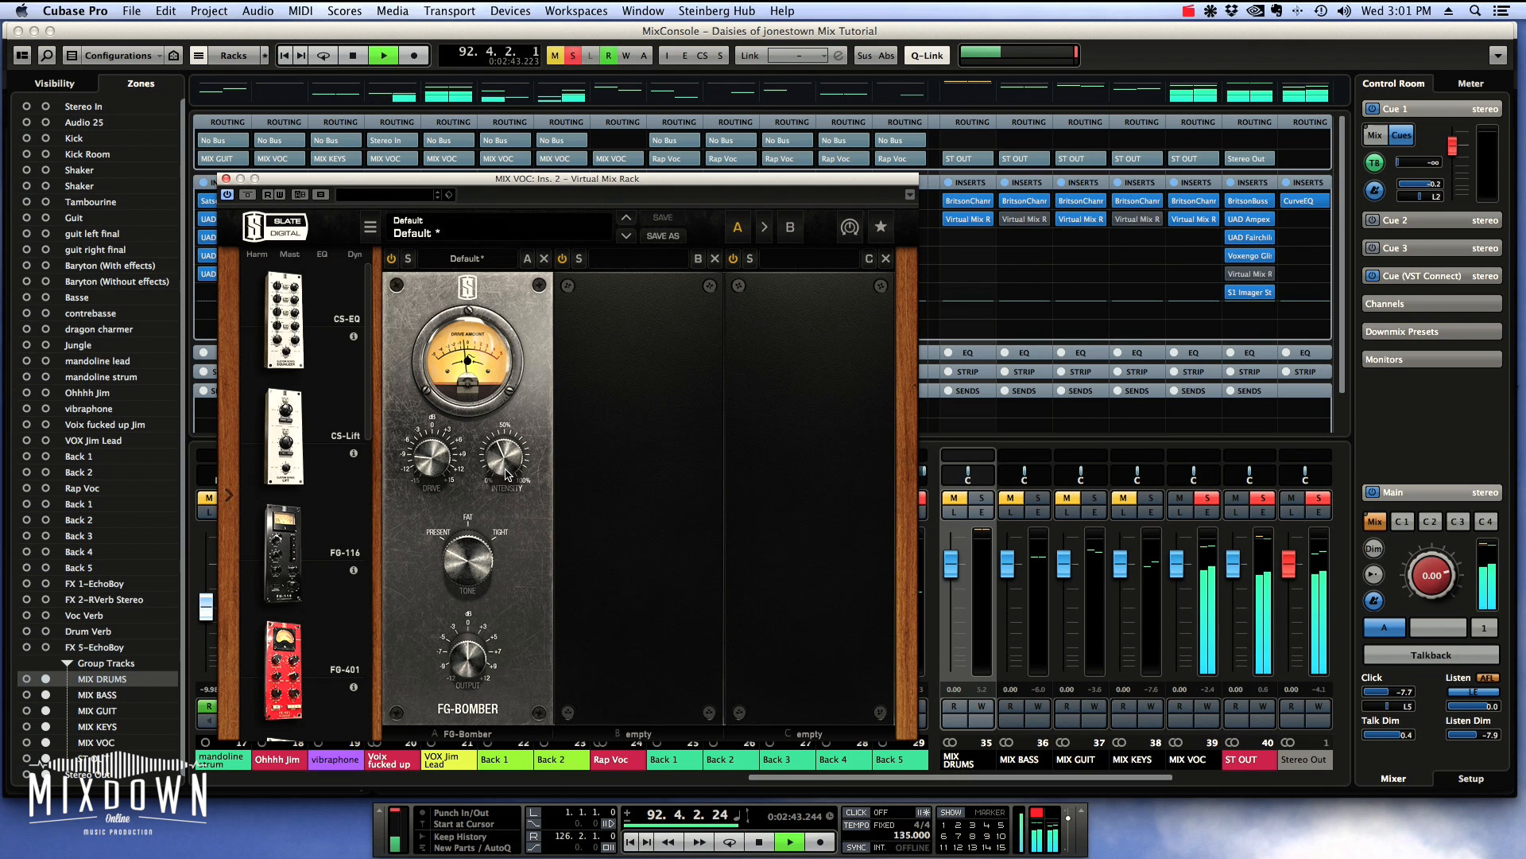
pyautogui.moveTo(506, 472)
pyautogui.mouseDown()
pyautogui.moveTo(507, 433)
pyautogui.moveTo(497, 468)
pyautogui.mouseUp()
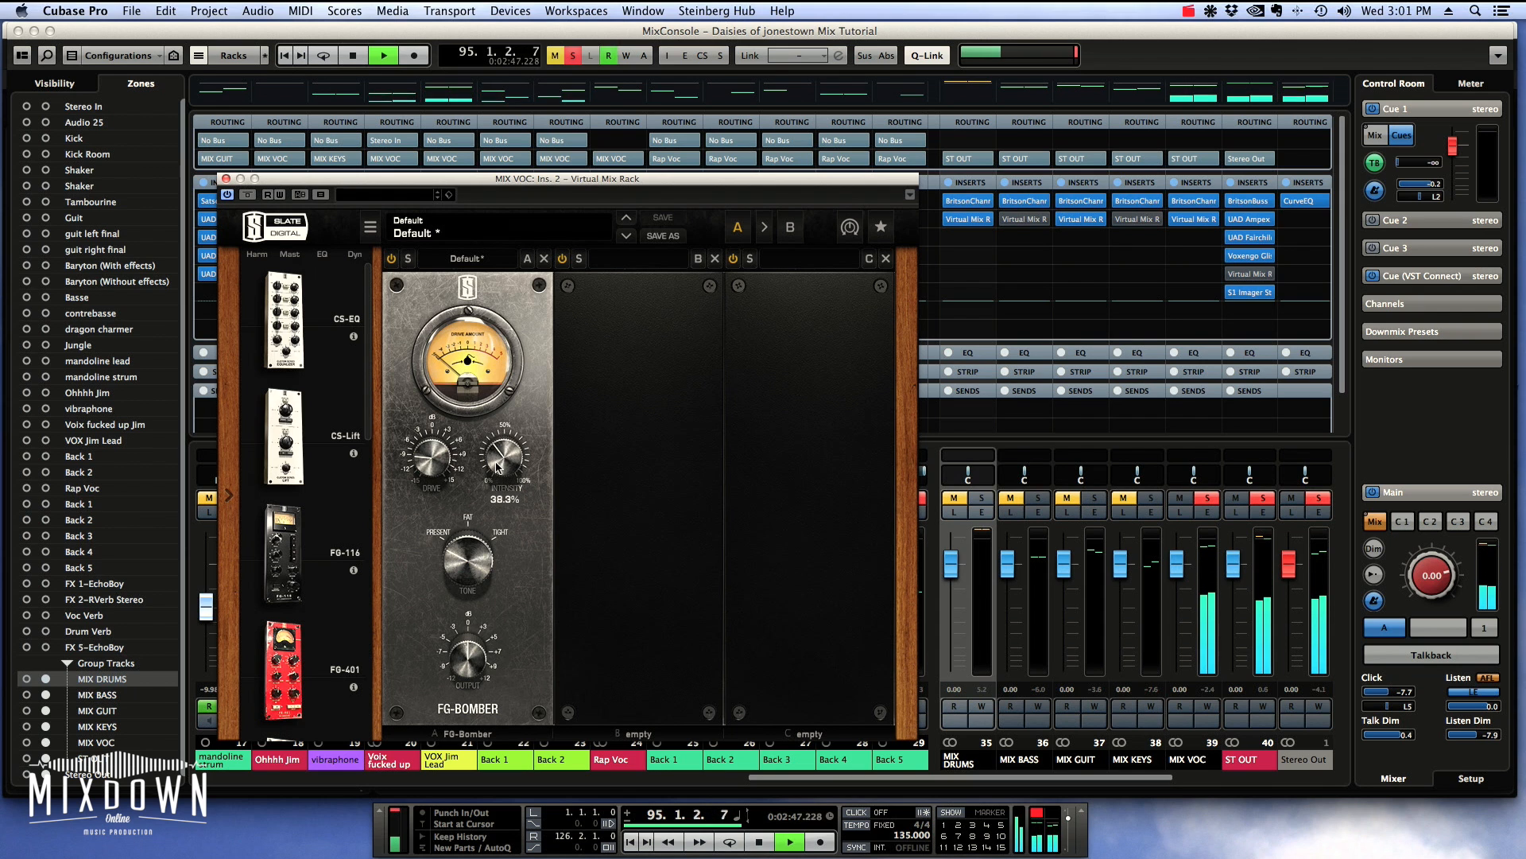
# Step: Replay the soloed vocals, compare the FG-Bomber bypassed and active, and set its Intensity to about 44.9% with the insert active
pyautogui.press('space')
pyautogui.press('space')
pyautogui.click(248, 197)
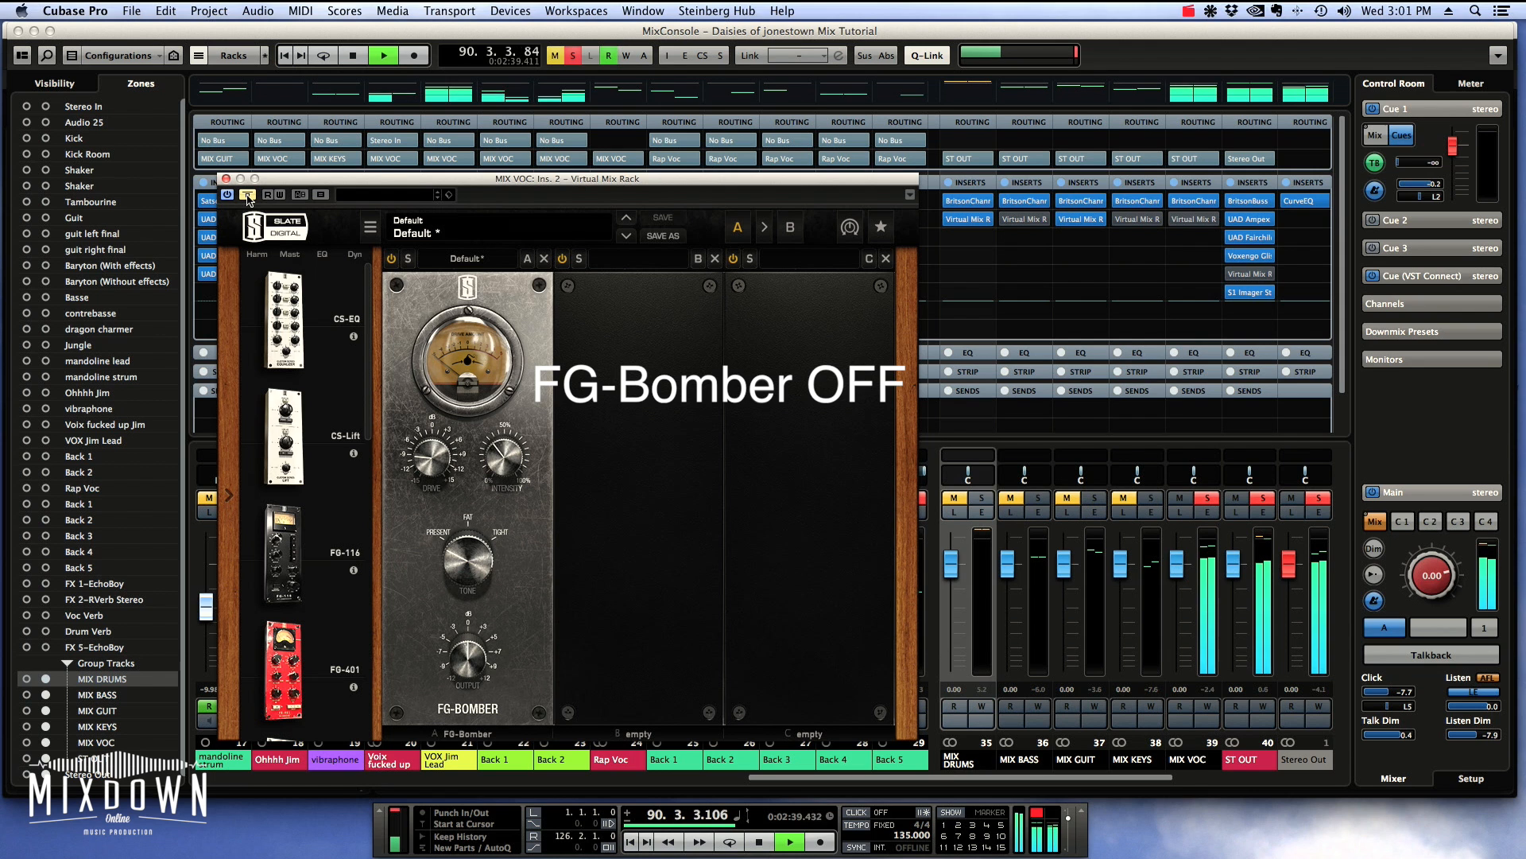
pyautogui.click(248, 196)
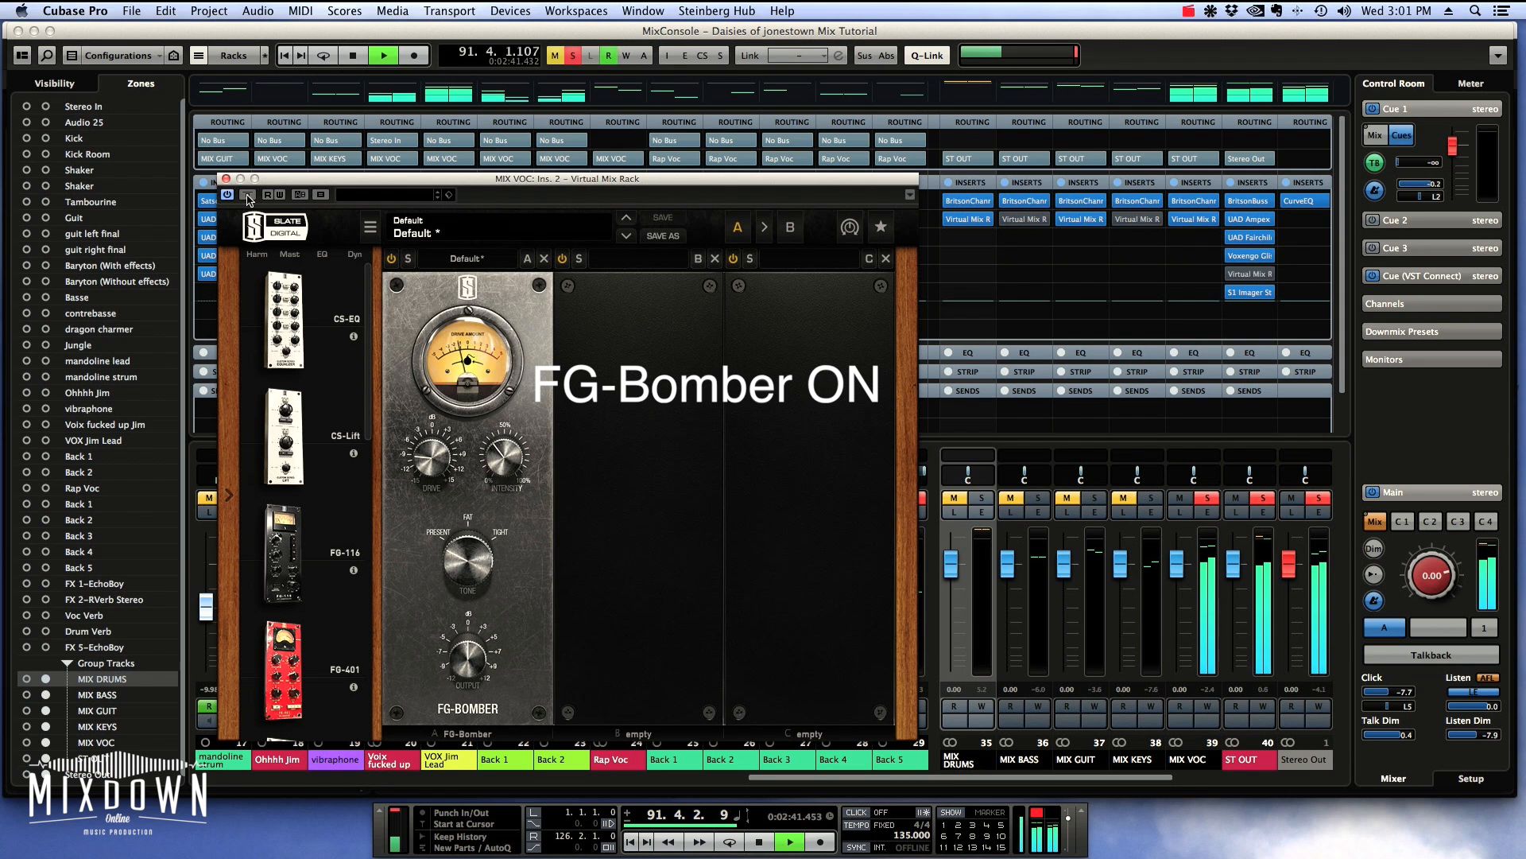
pyautogui.moveTo(508, 431)
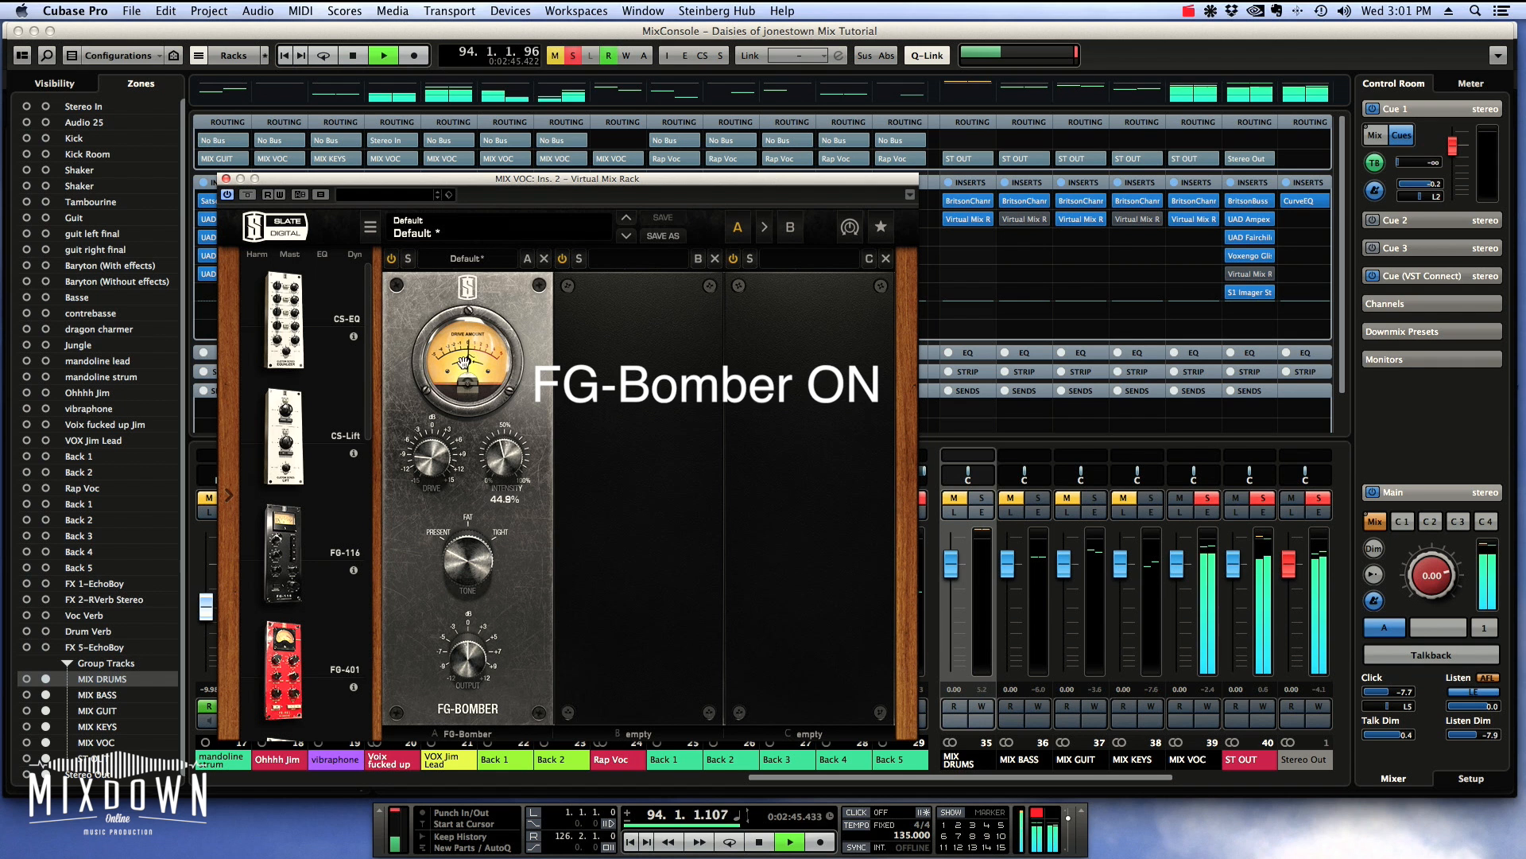
# Step: Switch the solo from MIX VOC to MIX BASS, start playback, and activate and open the MIX BASS Virtual Mix Rack in place of the vocal rack
pyautogui.click(226, 178)
pyautogui.press('space')
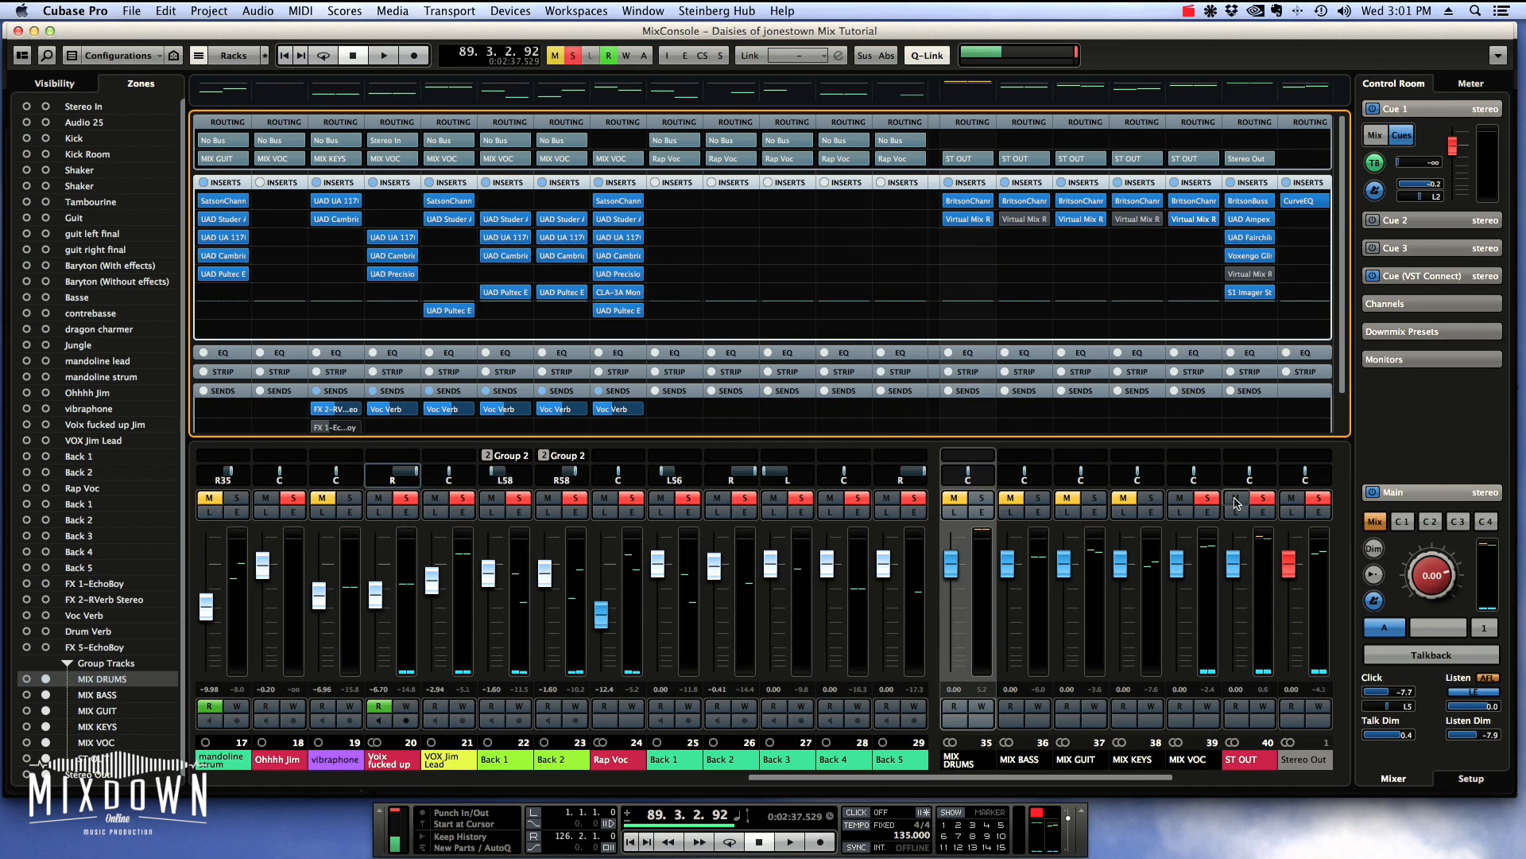
pyautogui.click(1207, 498)
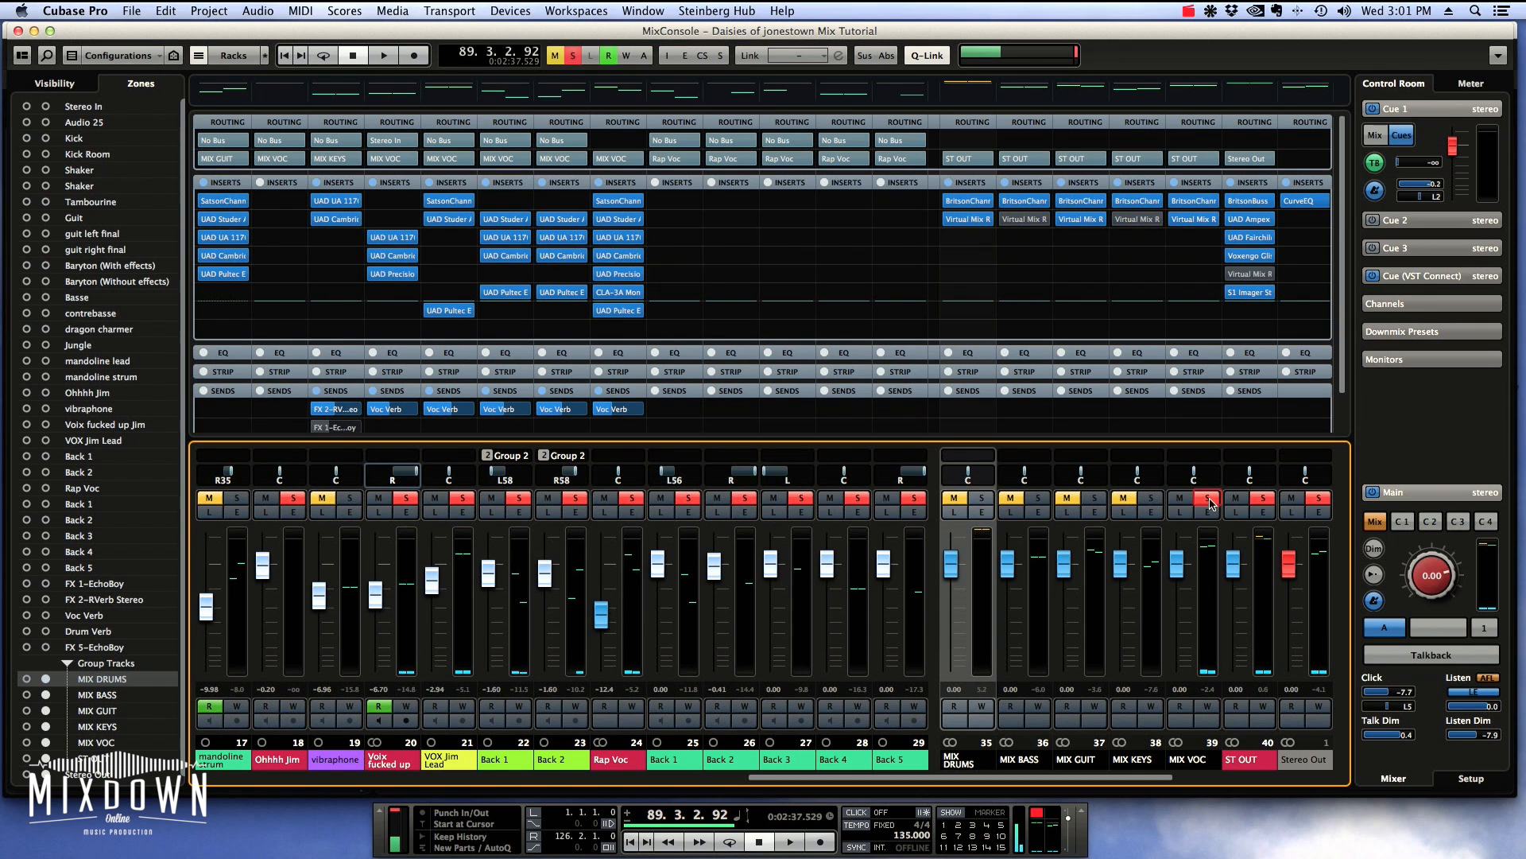
pyautogui.click(1037, 498)
pyautogui.press('space')
pyautogui.click(998, 221)
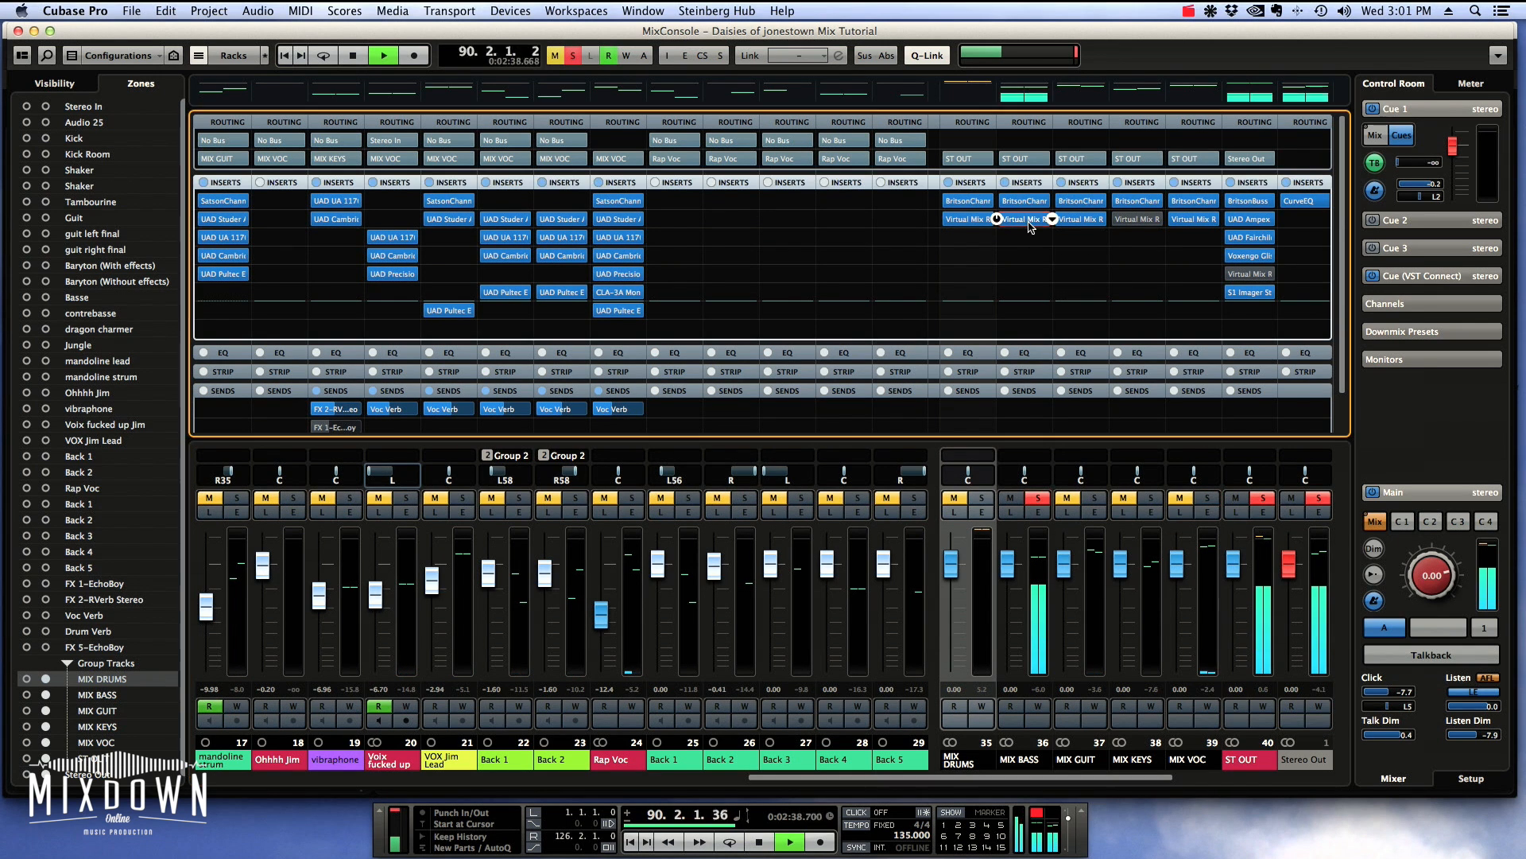
pyautogui.click(1026, 221)
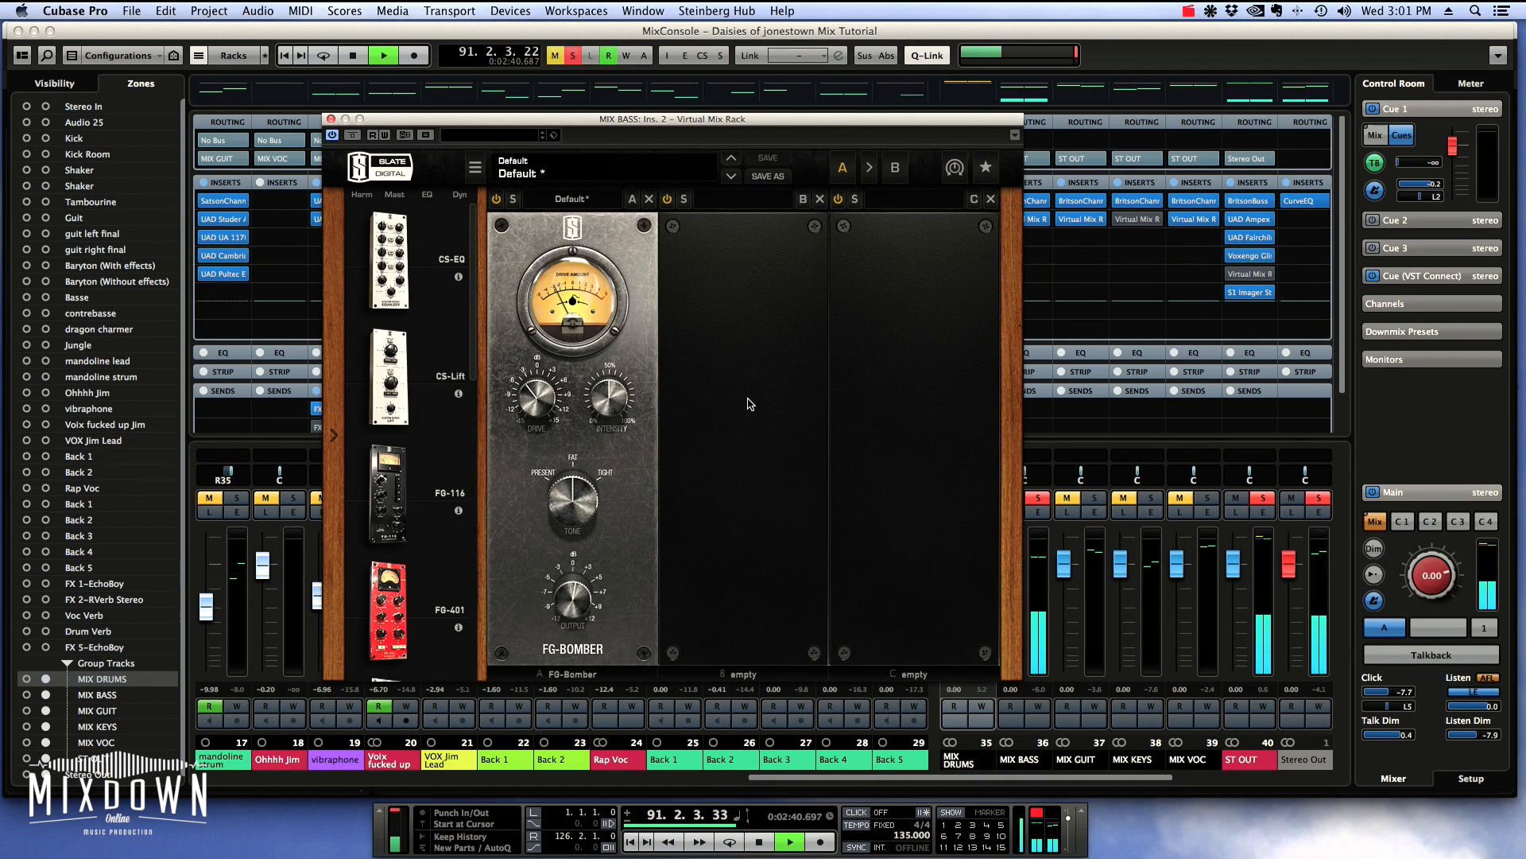
# Step: Set the FG-Bomber on MIX BASS to a Drive of about -4.20 dB and an Intensity of about 59.1%
pyautogui.moveTo(599, 396); pyautogui.dragTo(602, 393)
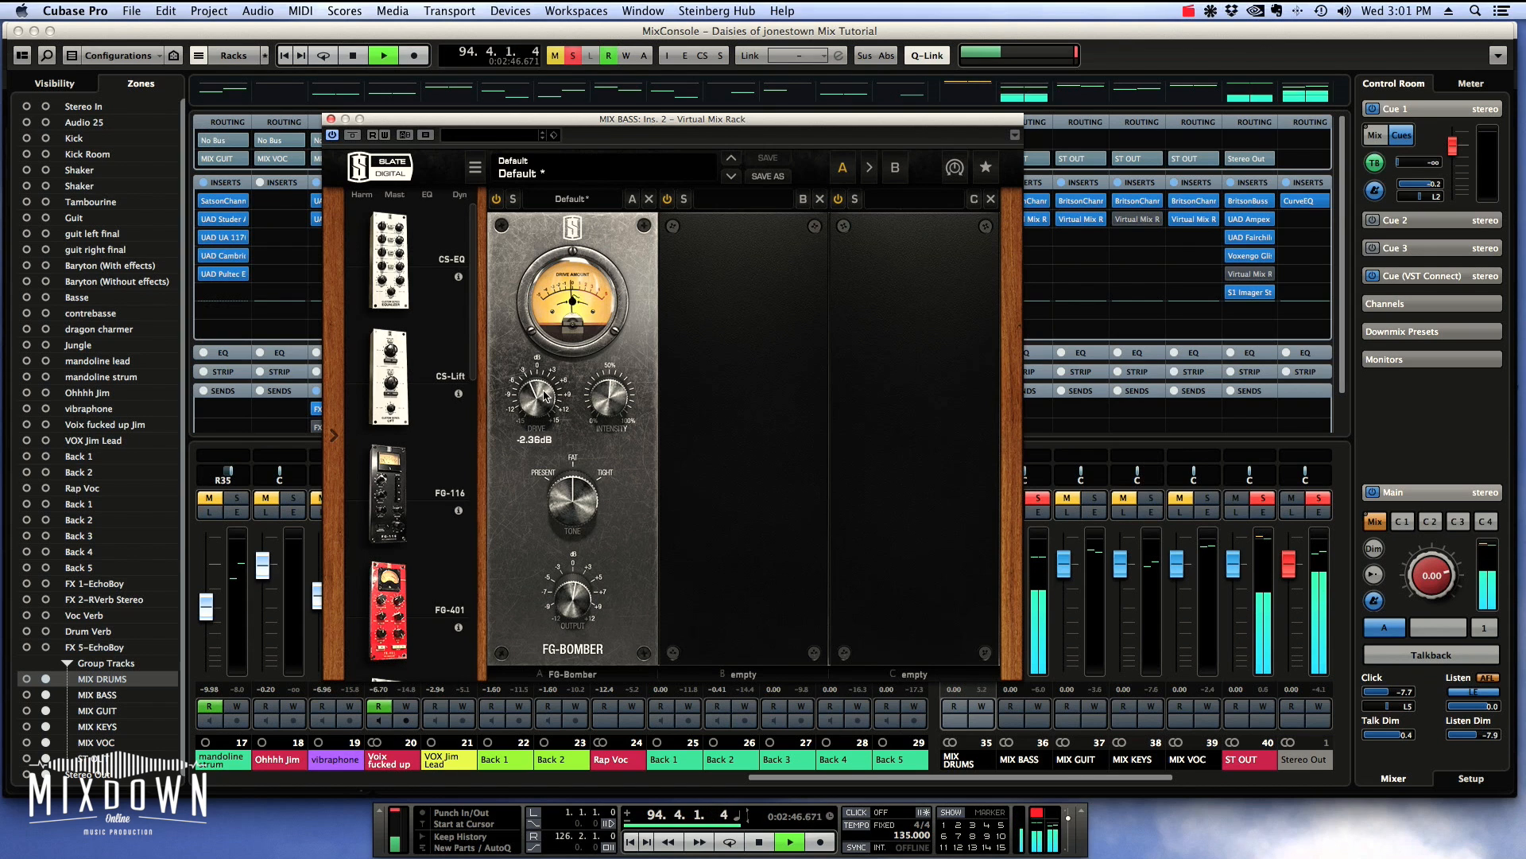
pyautogui.moveTo(614, 400); pyautogui.dragTo(611, 422)
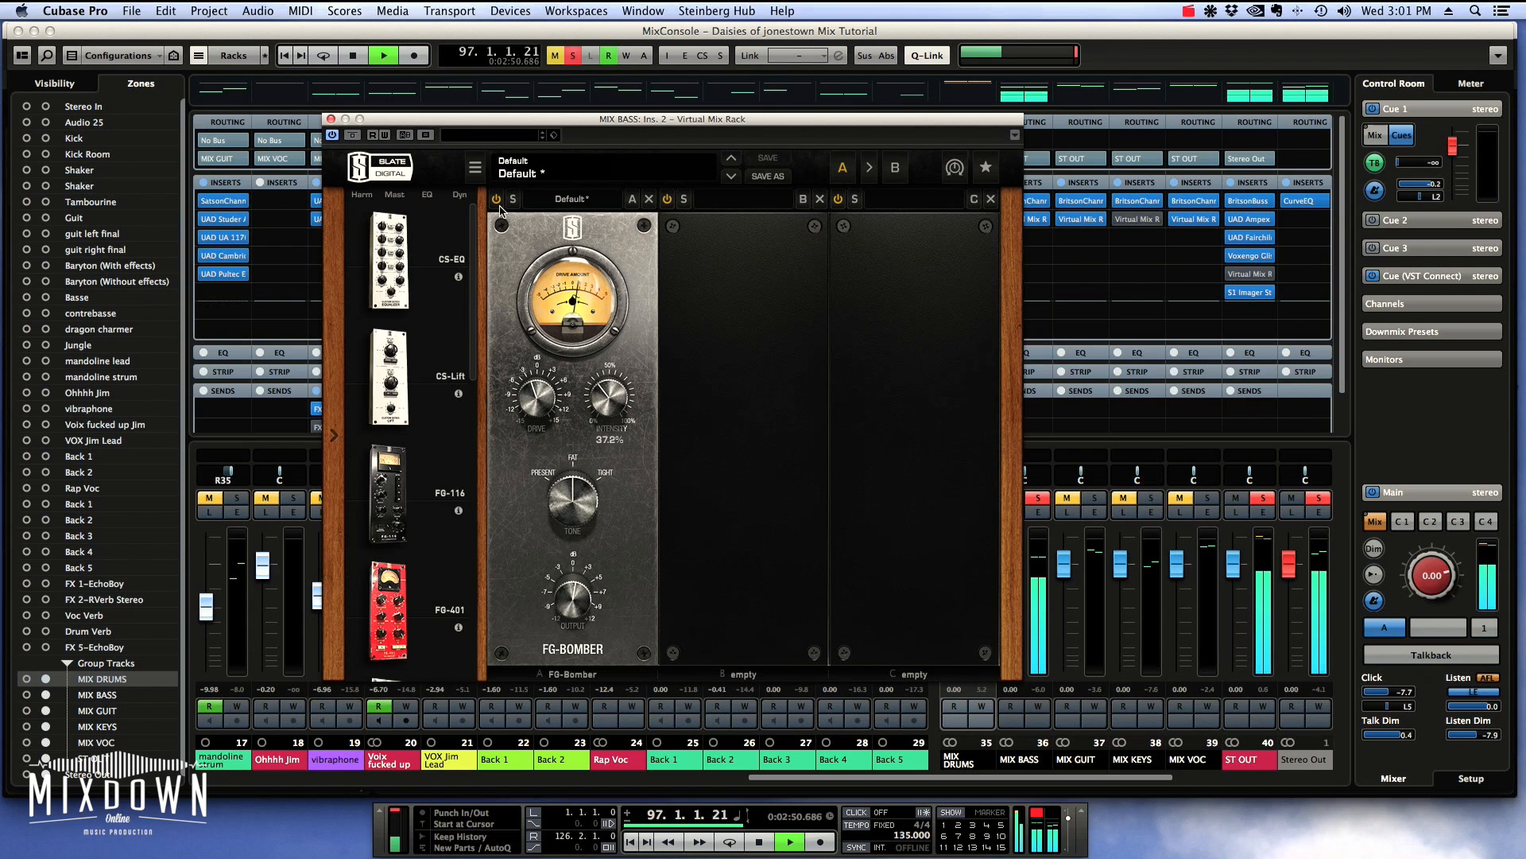
pyautogui.moveTo(549, 402)
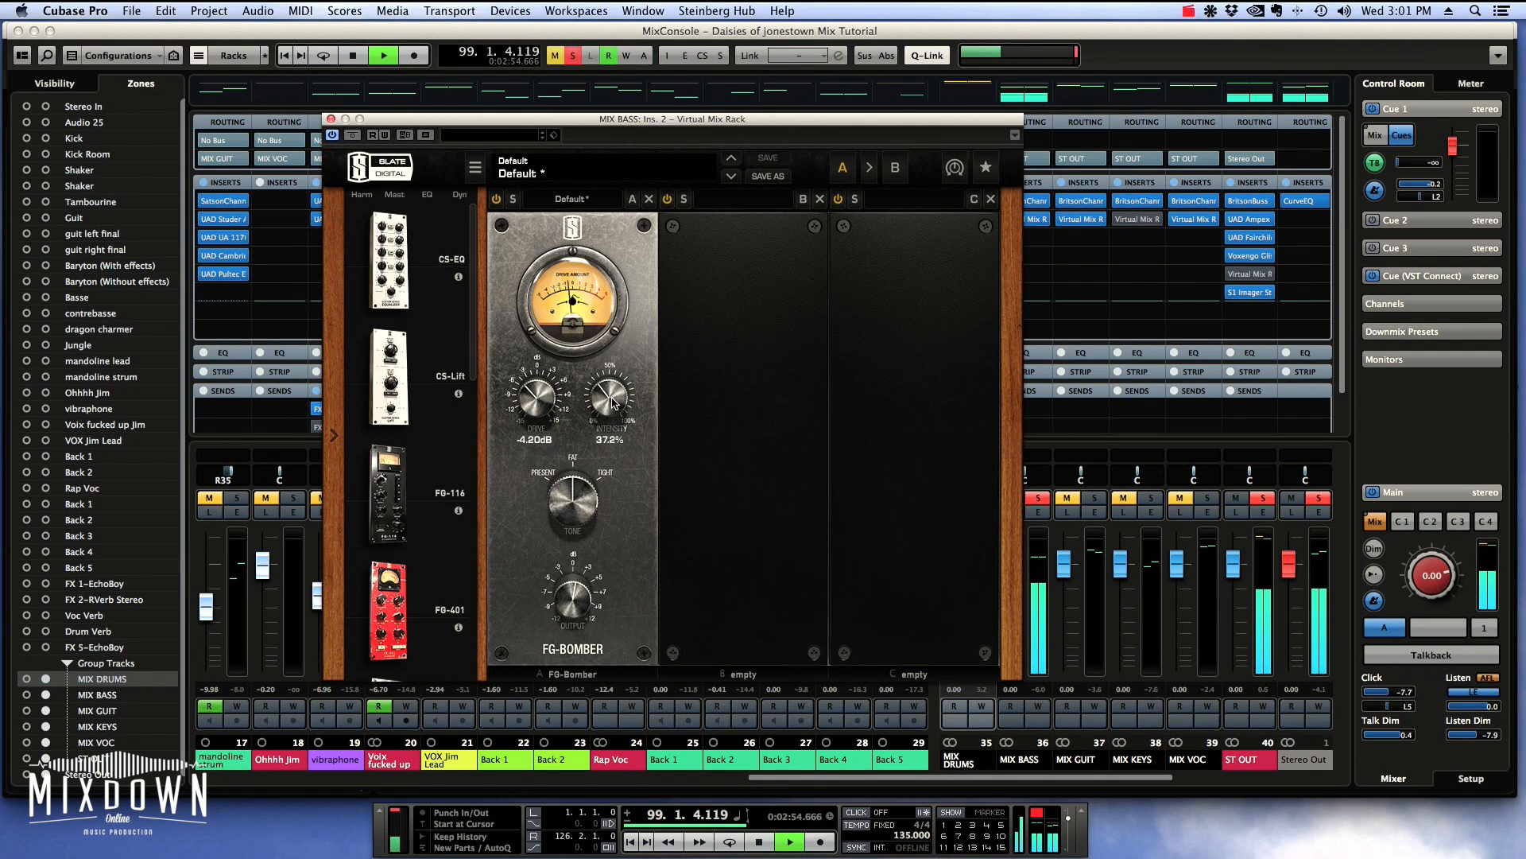
pyautogui.moveTo(612, 403); pyautogui.dragTo(609, 389)
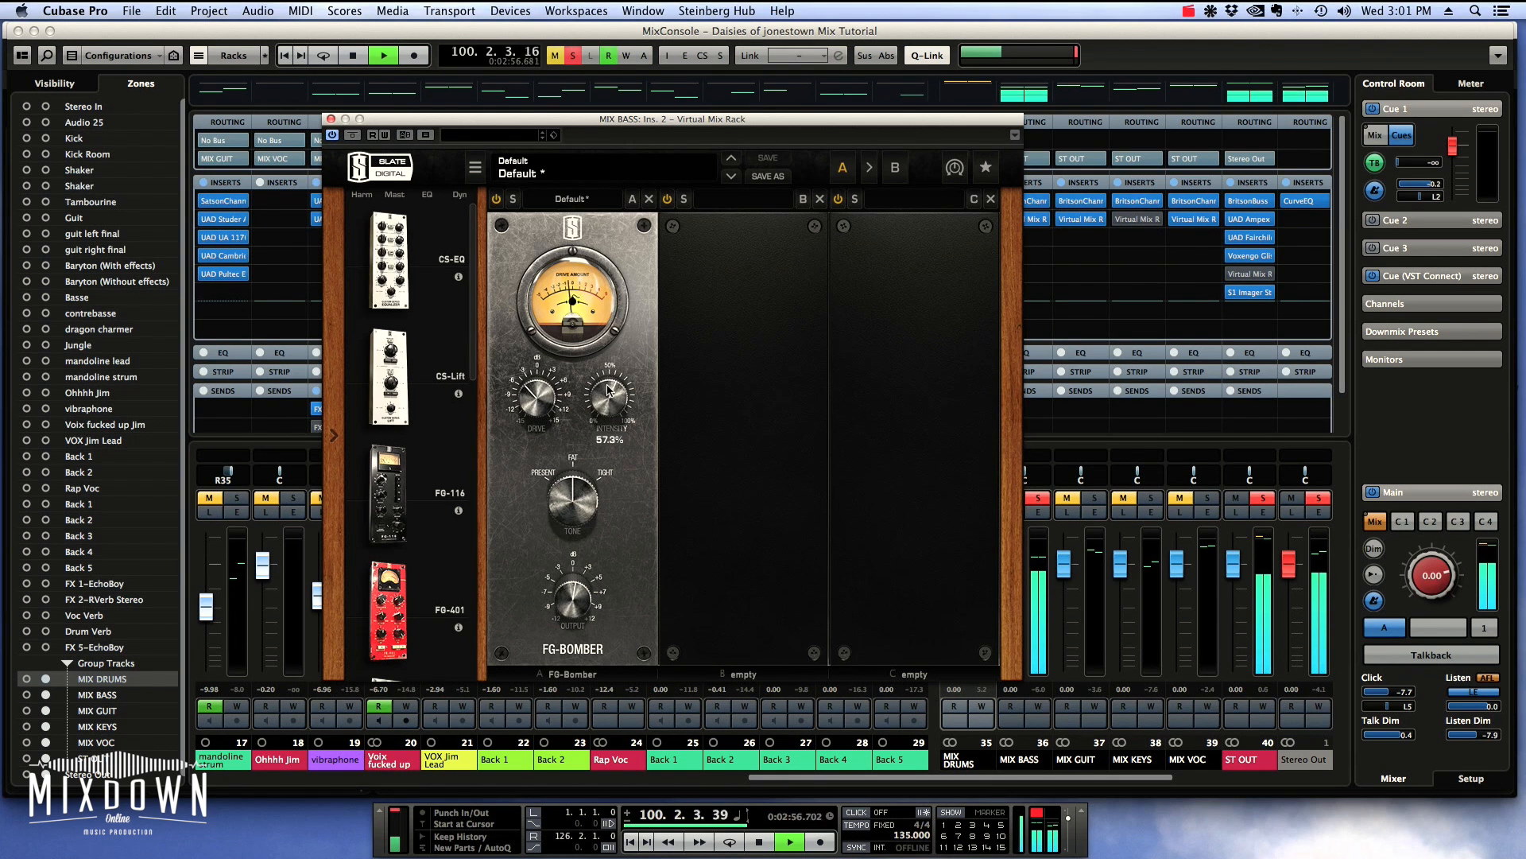
pyautogui.scroll(2, 608, 384)
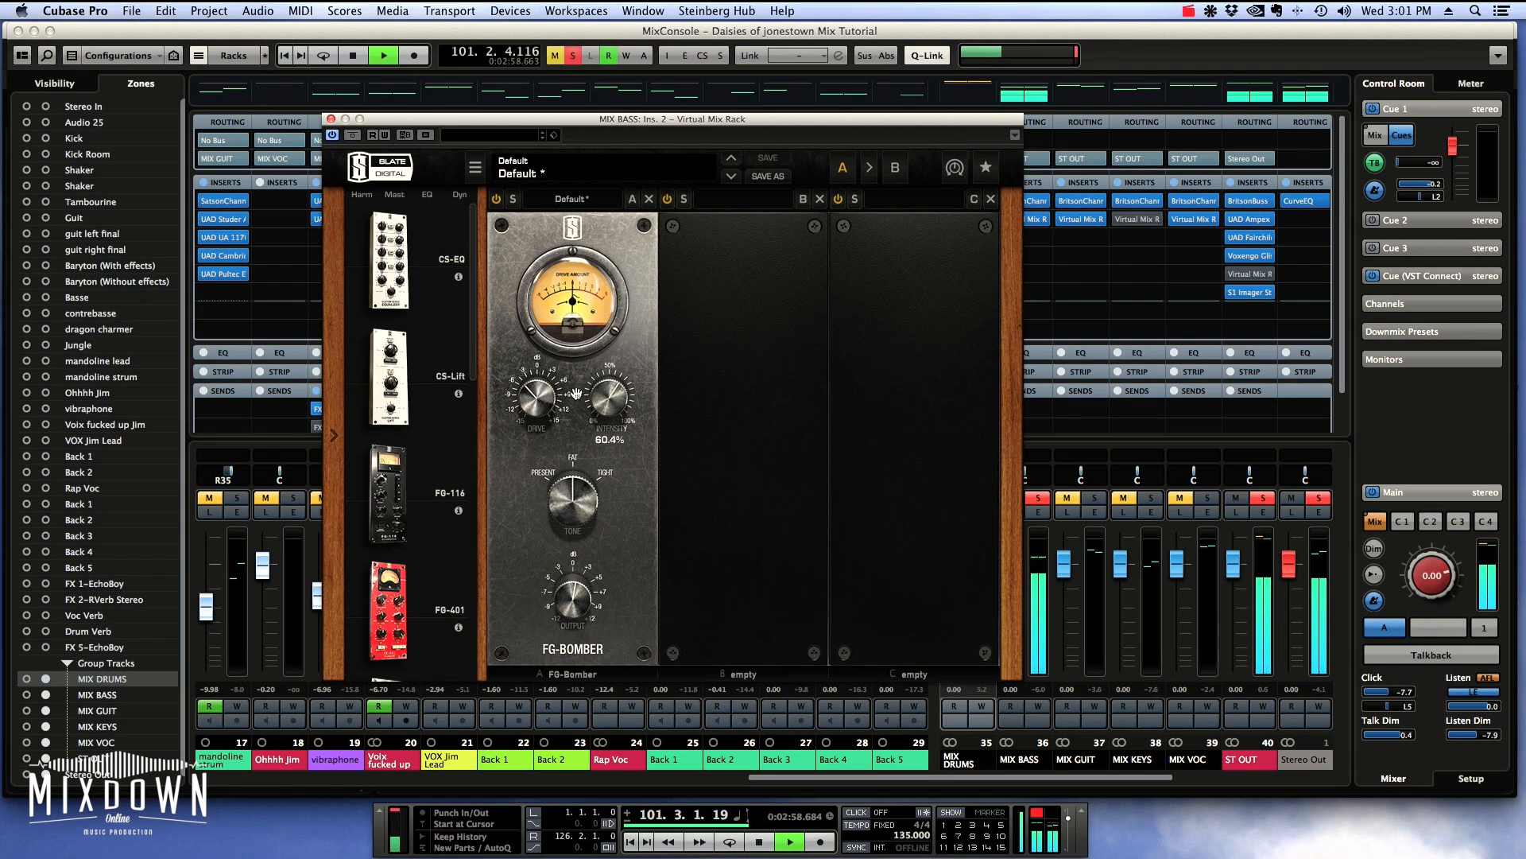
pyautogui.scroll(-1, 614, 403)
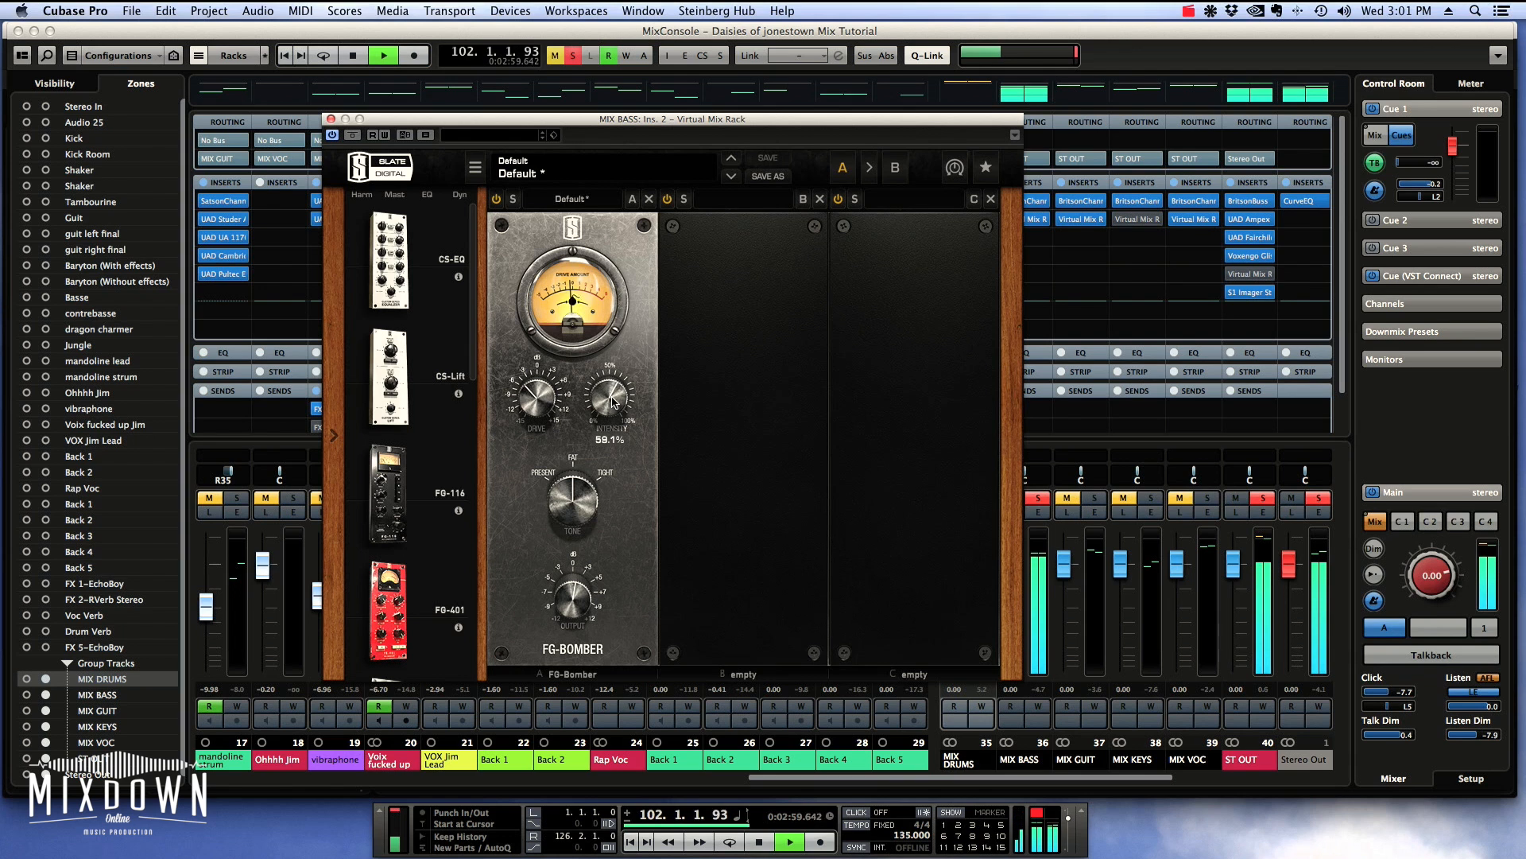
# Step: Compare the soloed bass with the FG-Bomber bypassed and active, then close its rack and stop playback
pyautogui.click(352, 136)
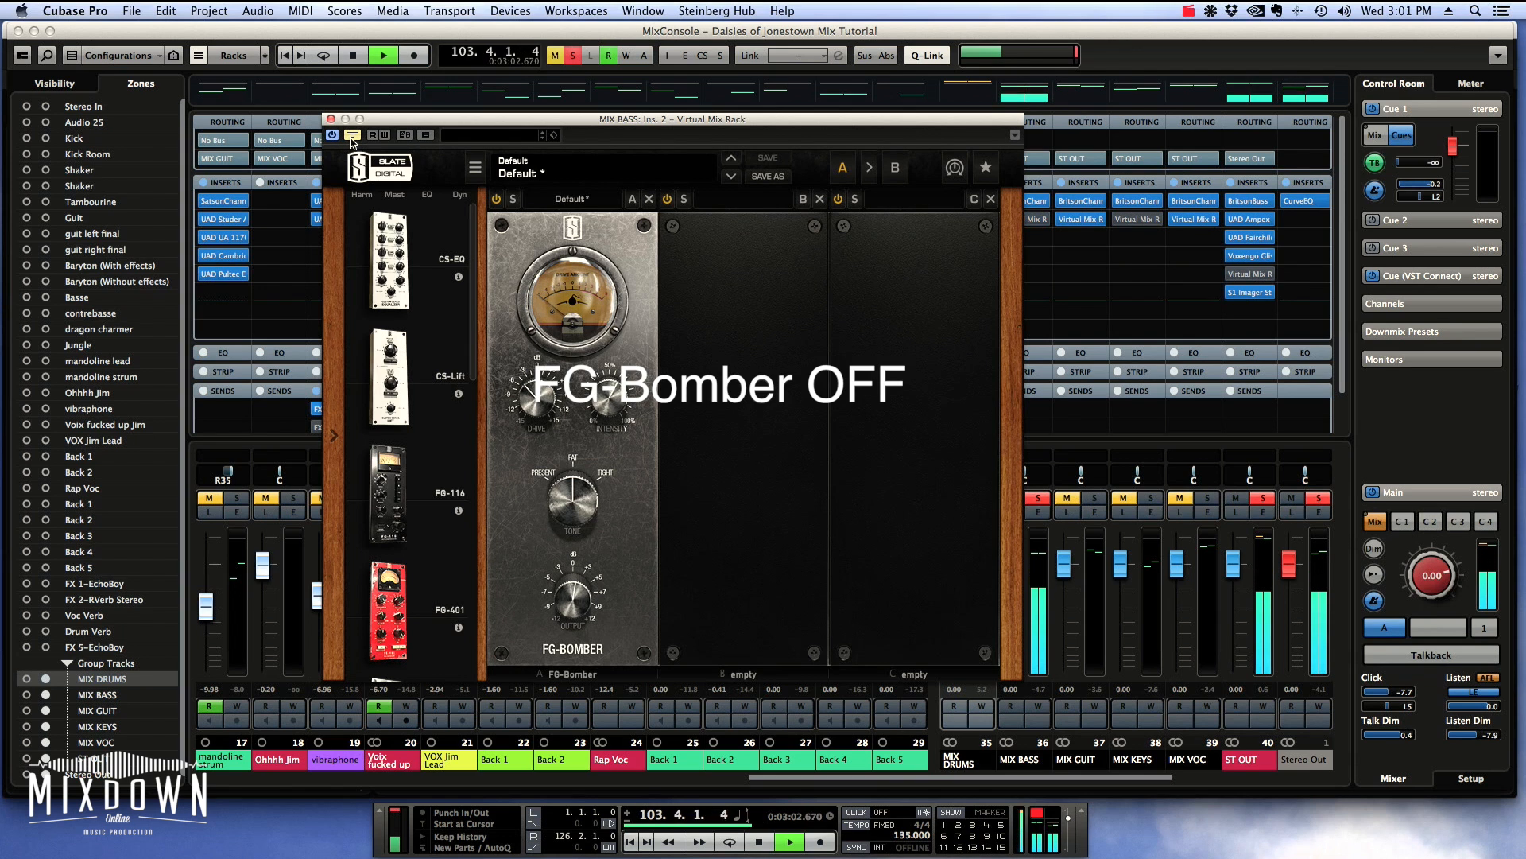
pyautogui.click(353, 136)
pyautogui.click(331, 119)
pyautogui.press('space')
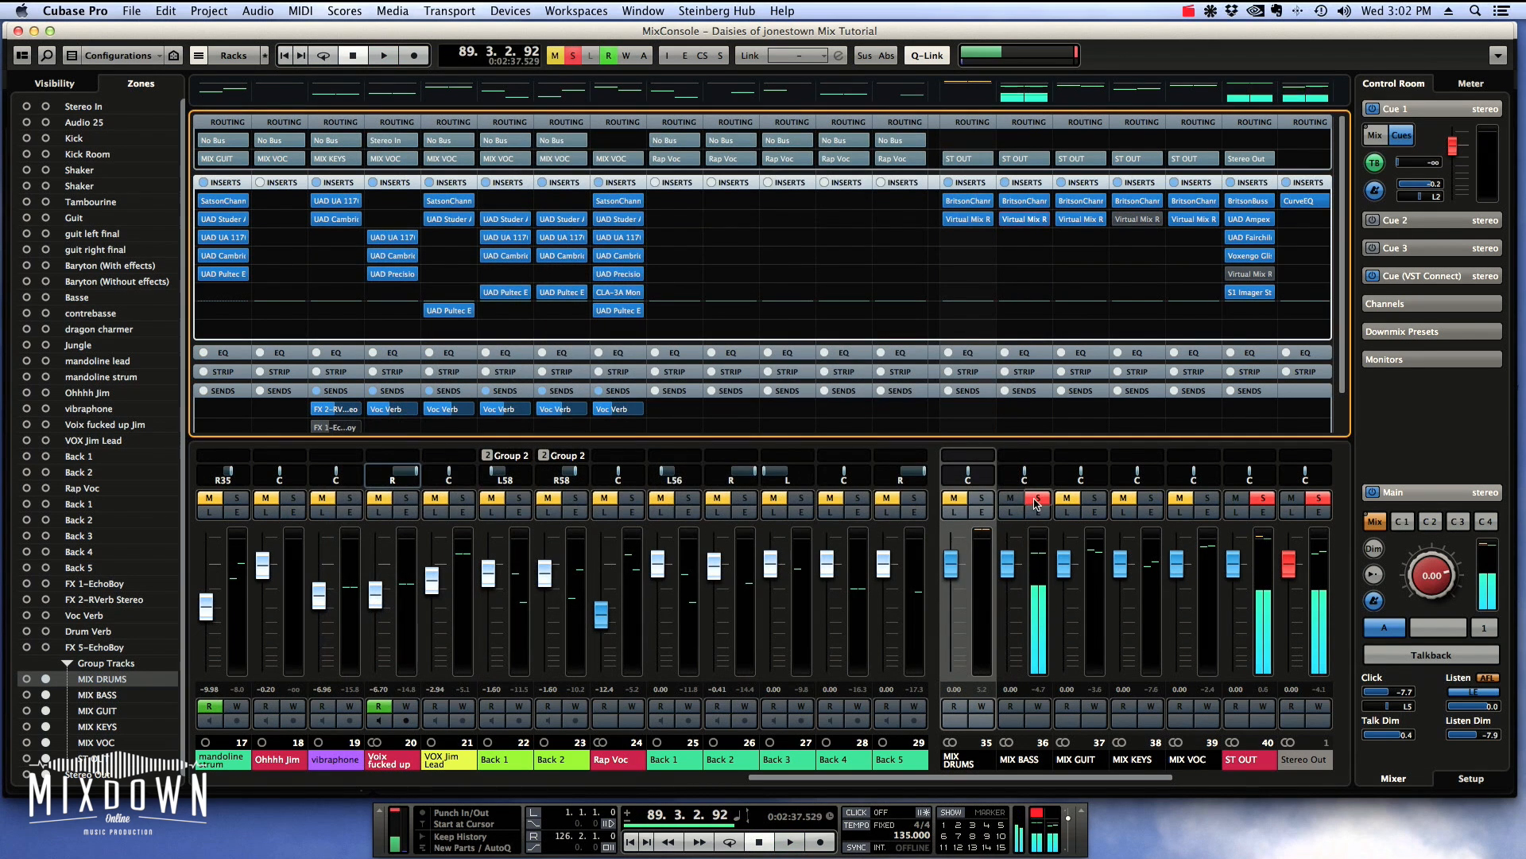
# Step: Clear the MIX BASS solo, activate the Virtual Mix Rack on MIX KEYS, and audition the full mix
pyautogui.click(1038, 497)
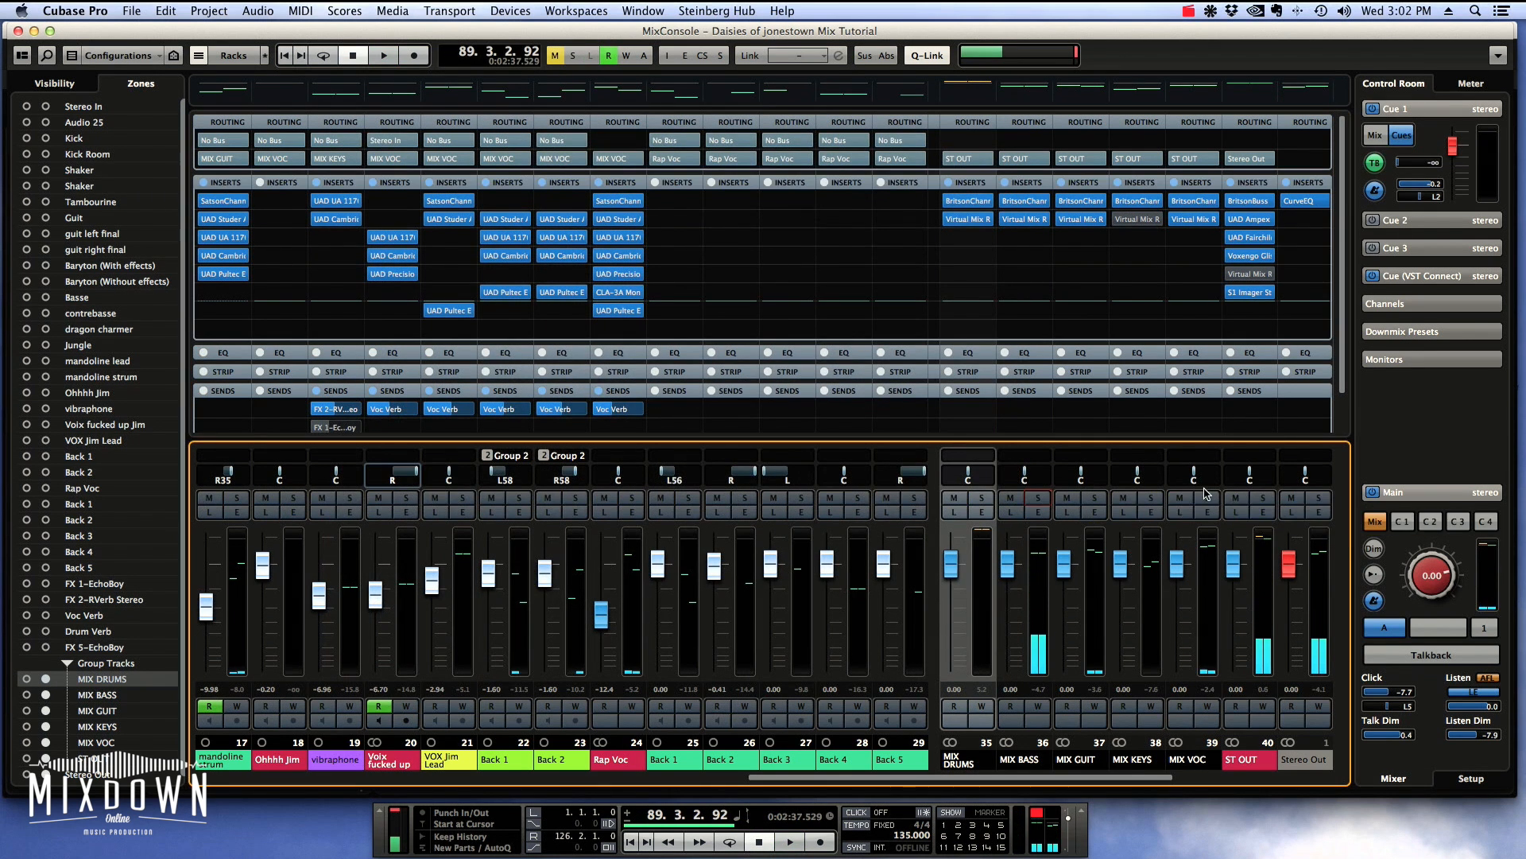
pyautogui.click(1114, 218)
pyautogui.press('space')
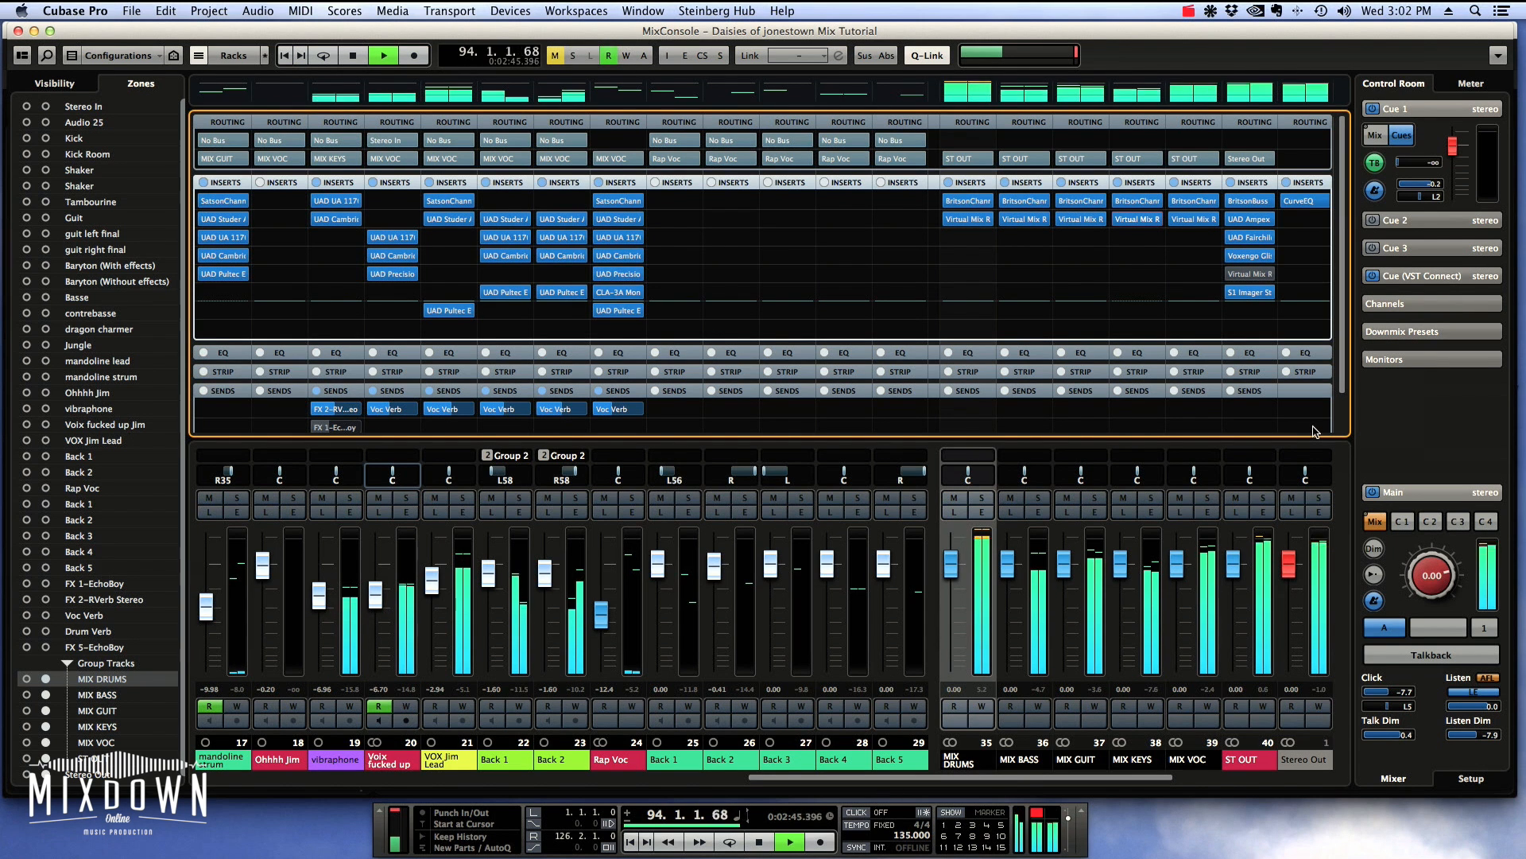
pyautogui.press('space')
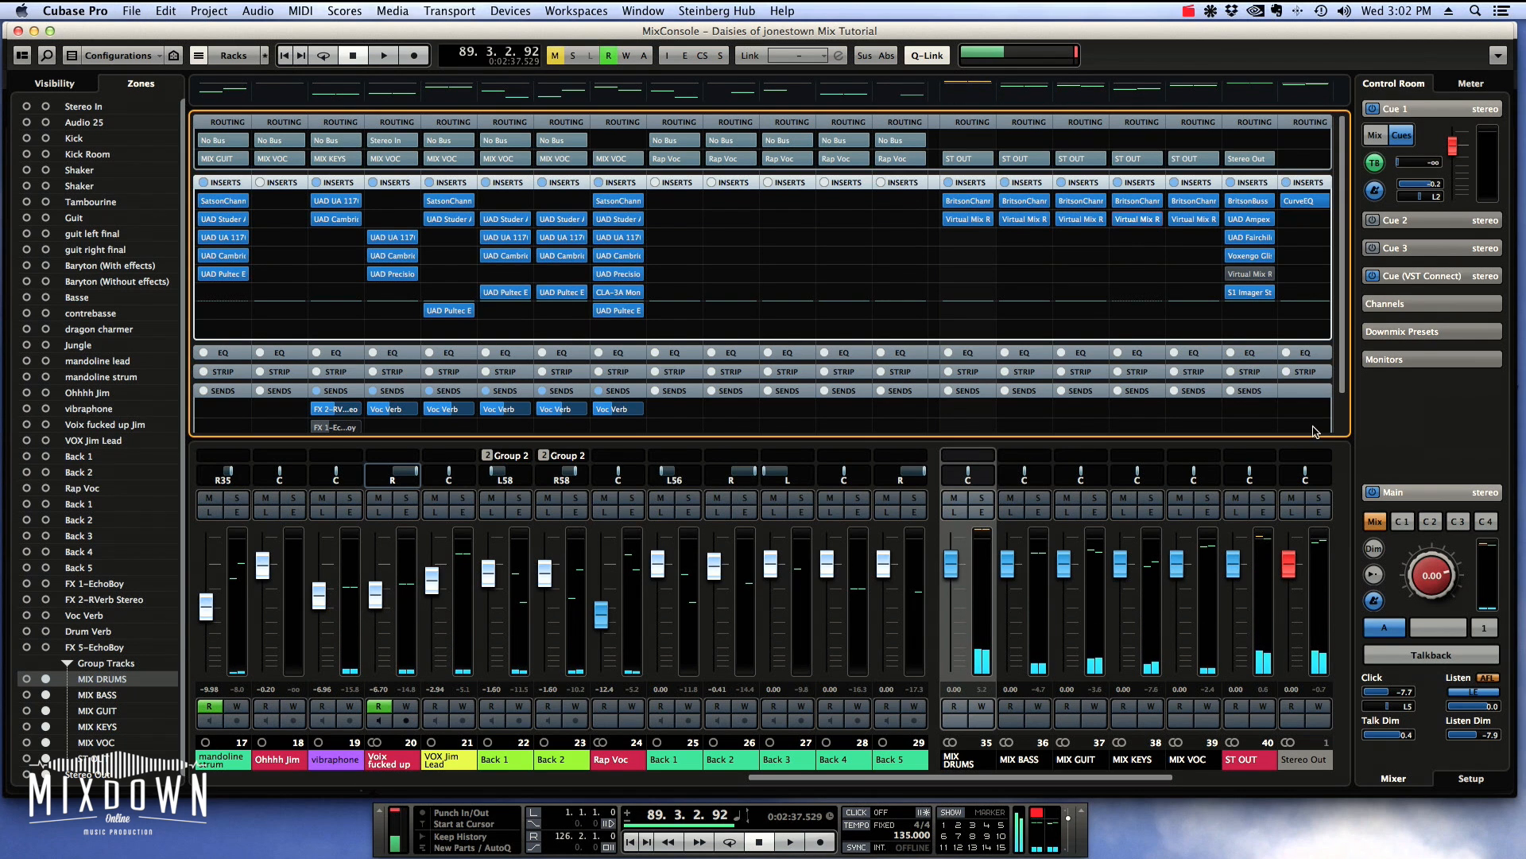
# Step: Activate and open the Virtual Mix Rack on ST OUT, and start playback of the full mix
pyautogui.click(1223, 274)
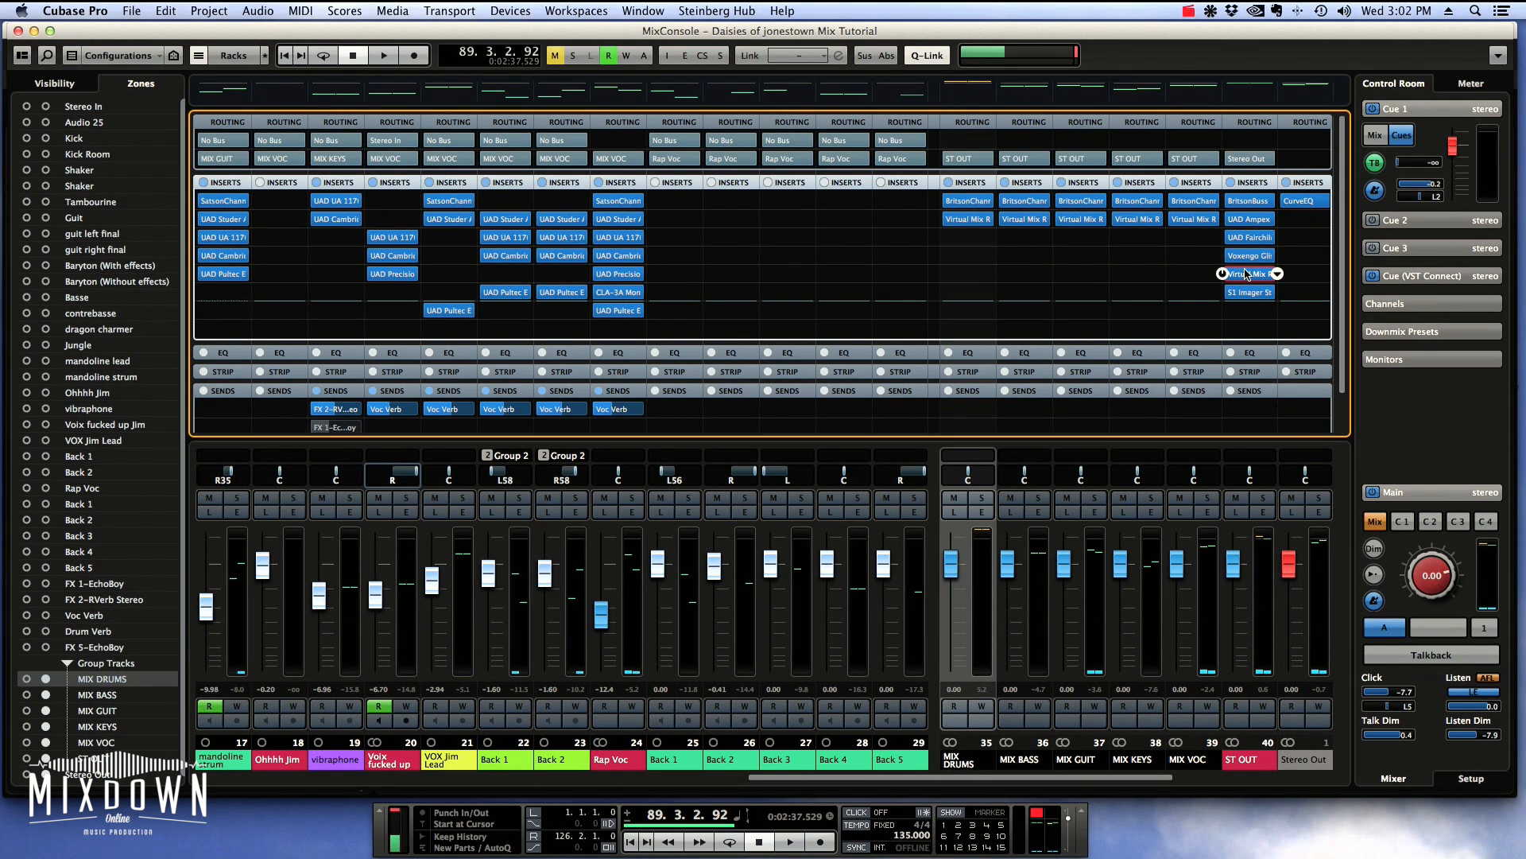
pyautogui.click(1255, 276)
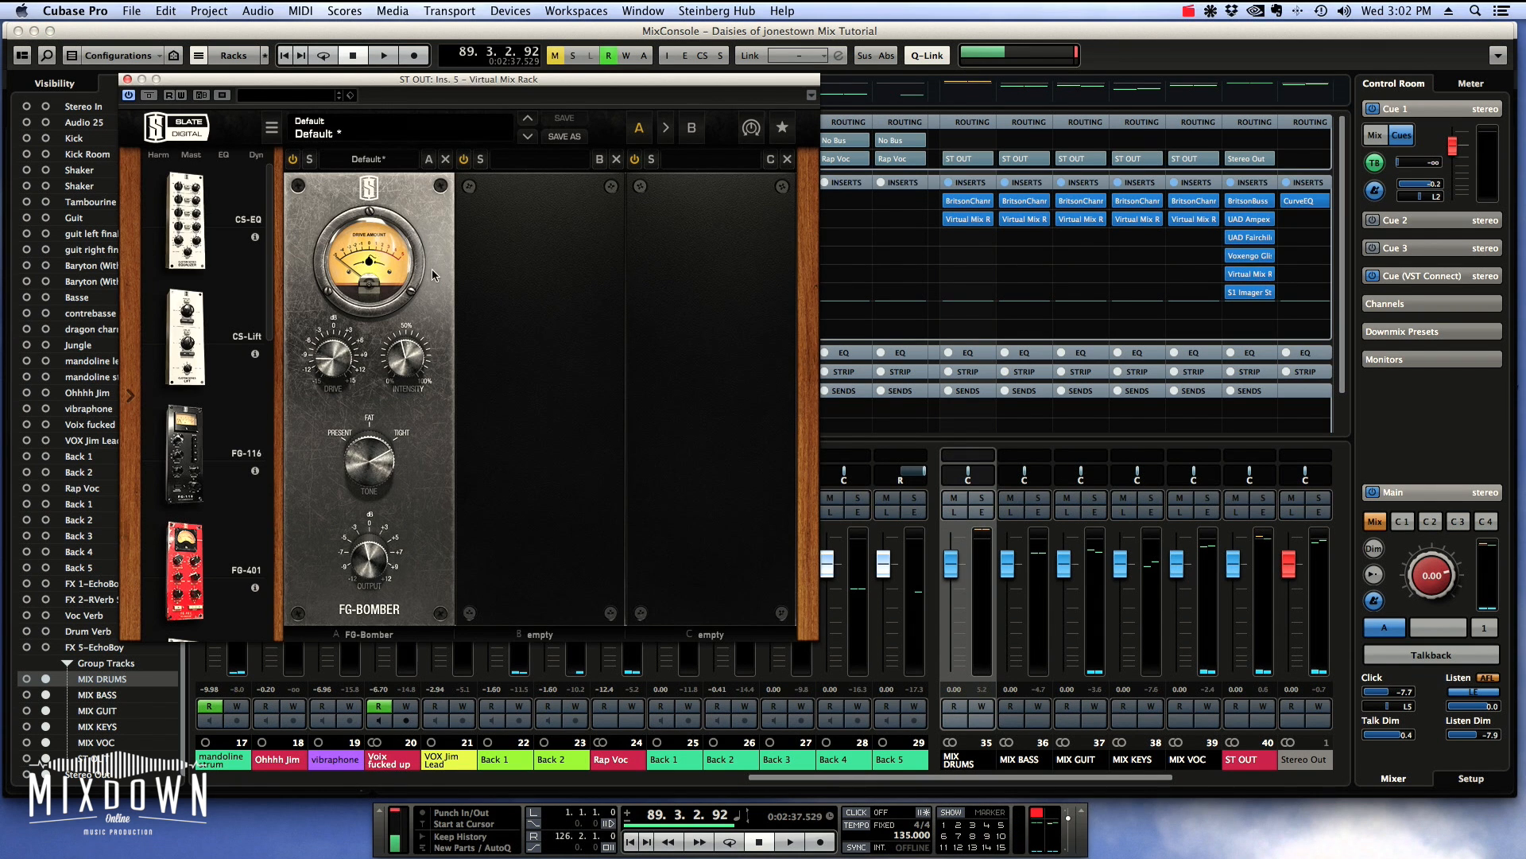
pyautogui.moveTo(436, 90); pyautogui.dragTo(433, 56)
pyautogui.press('space')
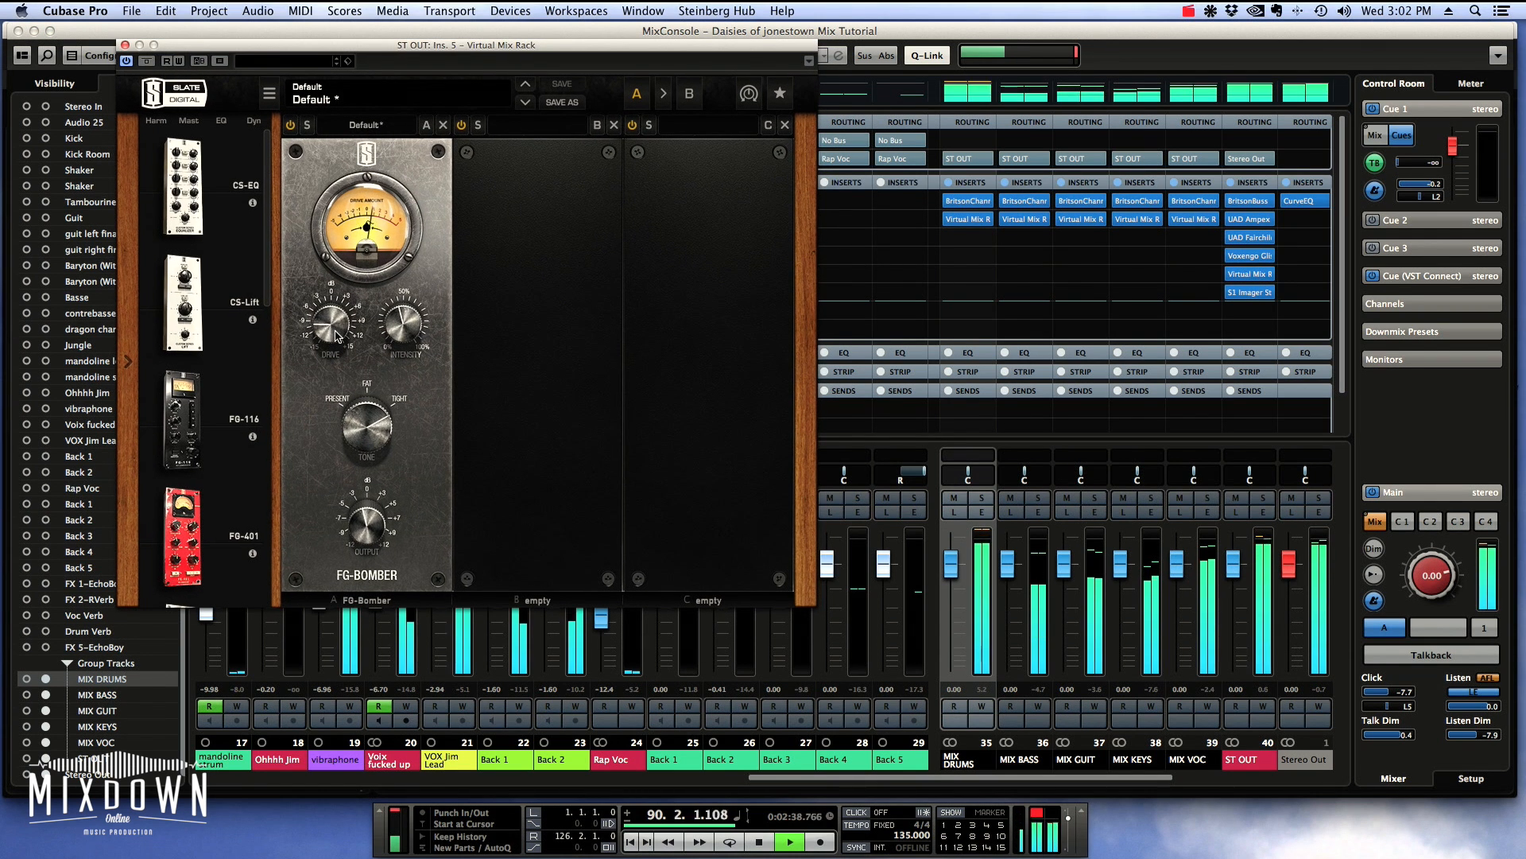
# Step: Adjust the ST OUT FG-Bomber during playback, with Intensity at about 44.2%, then stop playback and close the rack
pyautogui.moveTo(337, 336); pyautogui.dragTo(401, 342)
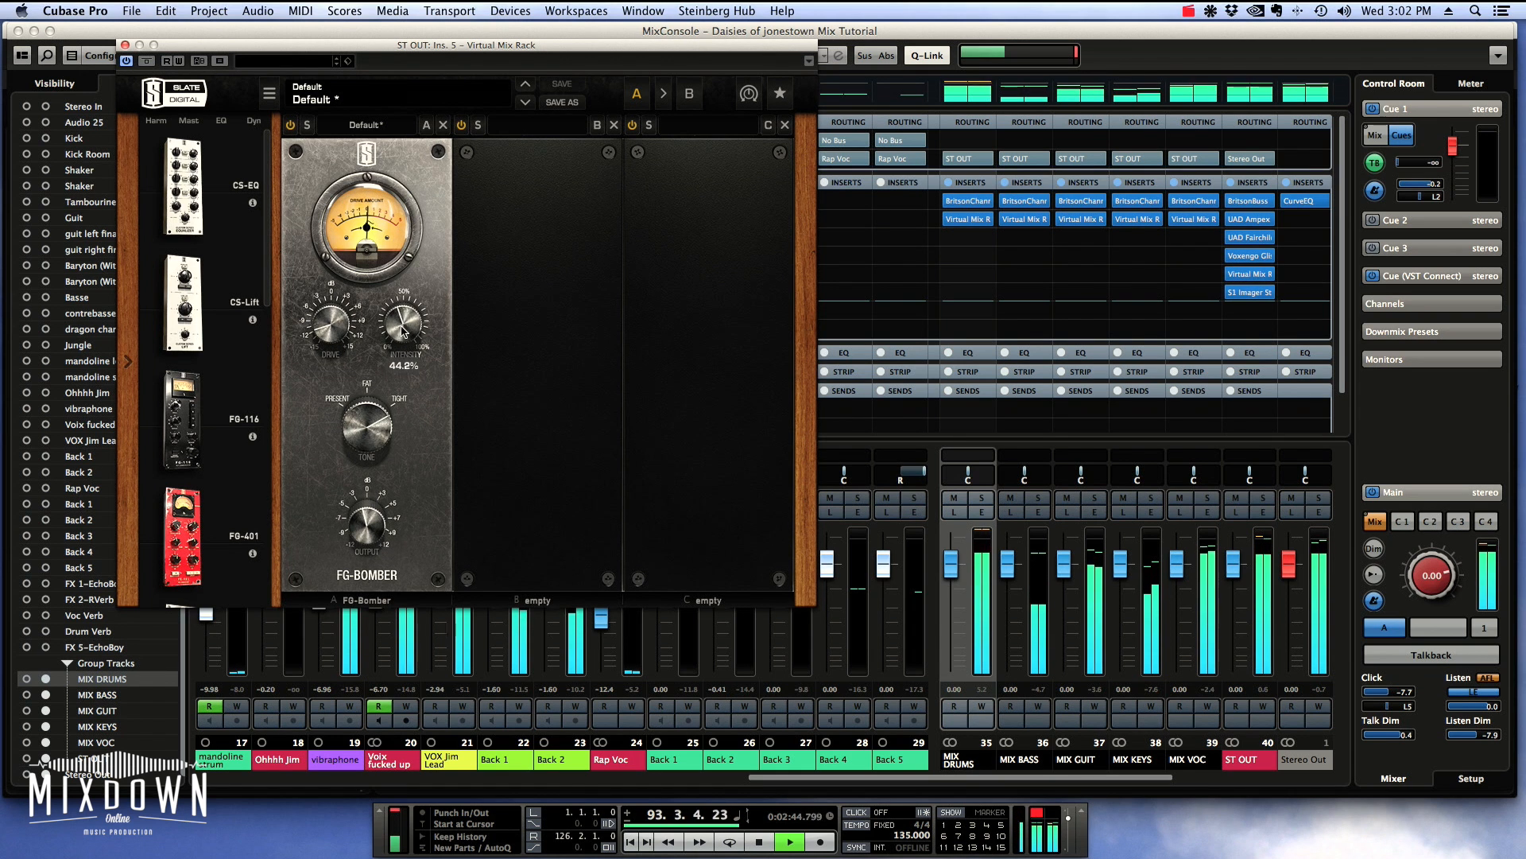
pyautogui.moveTo(369, 428); pyautogui.dragTo(371, 417)
pyautogui.moveTo(377, 524); pyautogui.dragTo(377, 524)
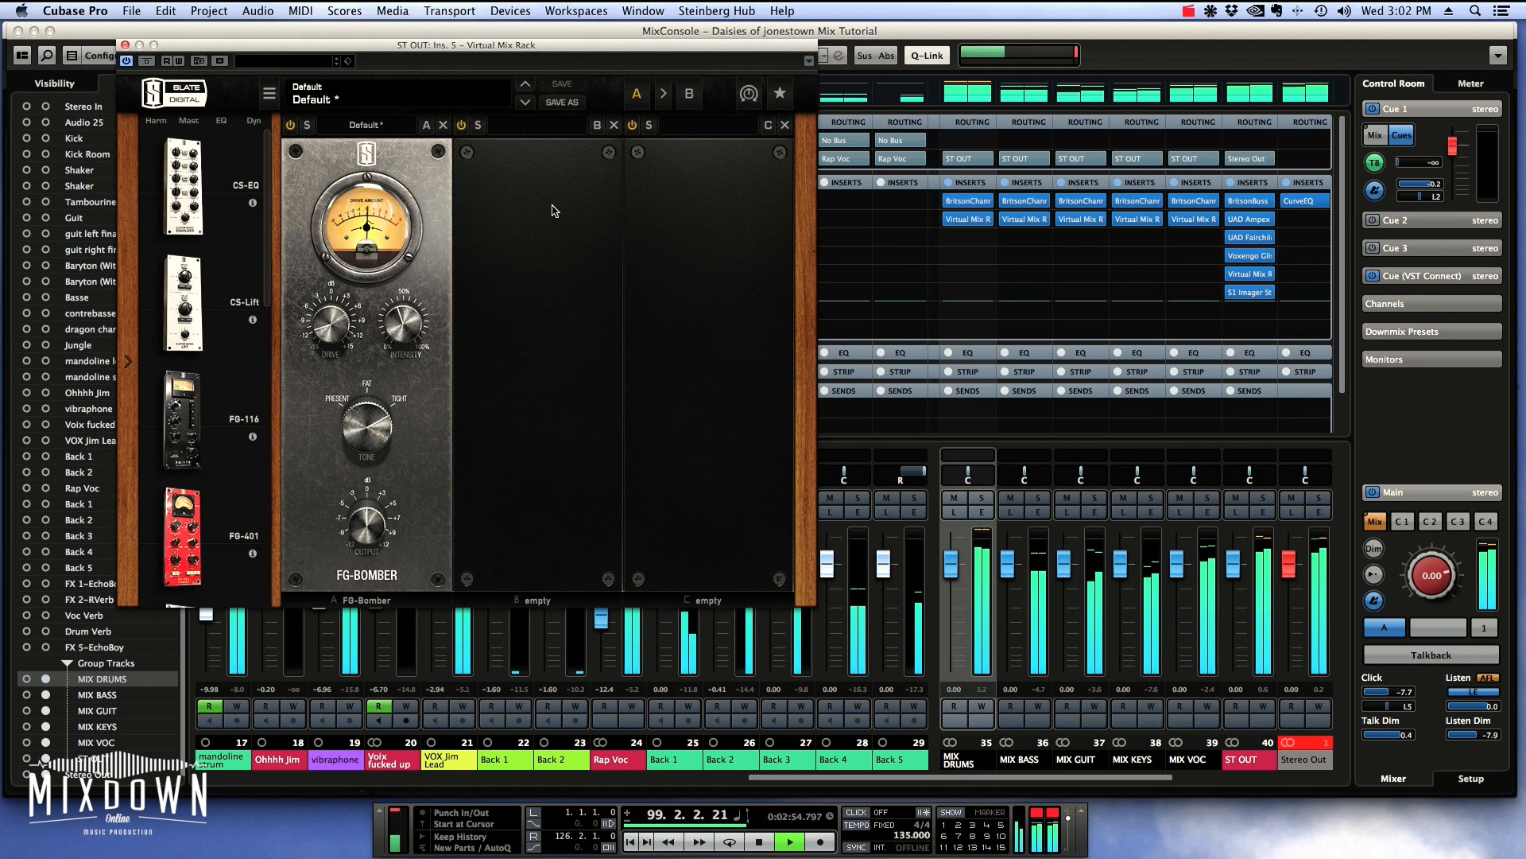
pyautogui.press('space')
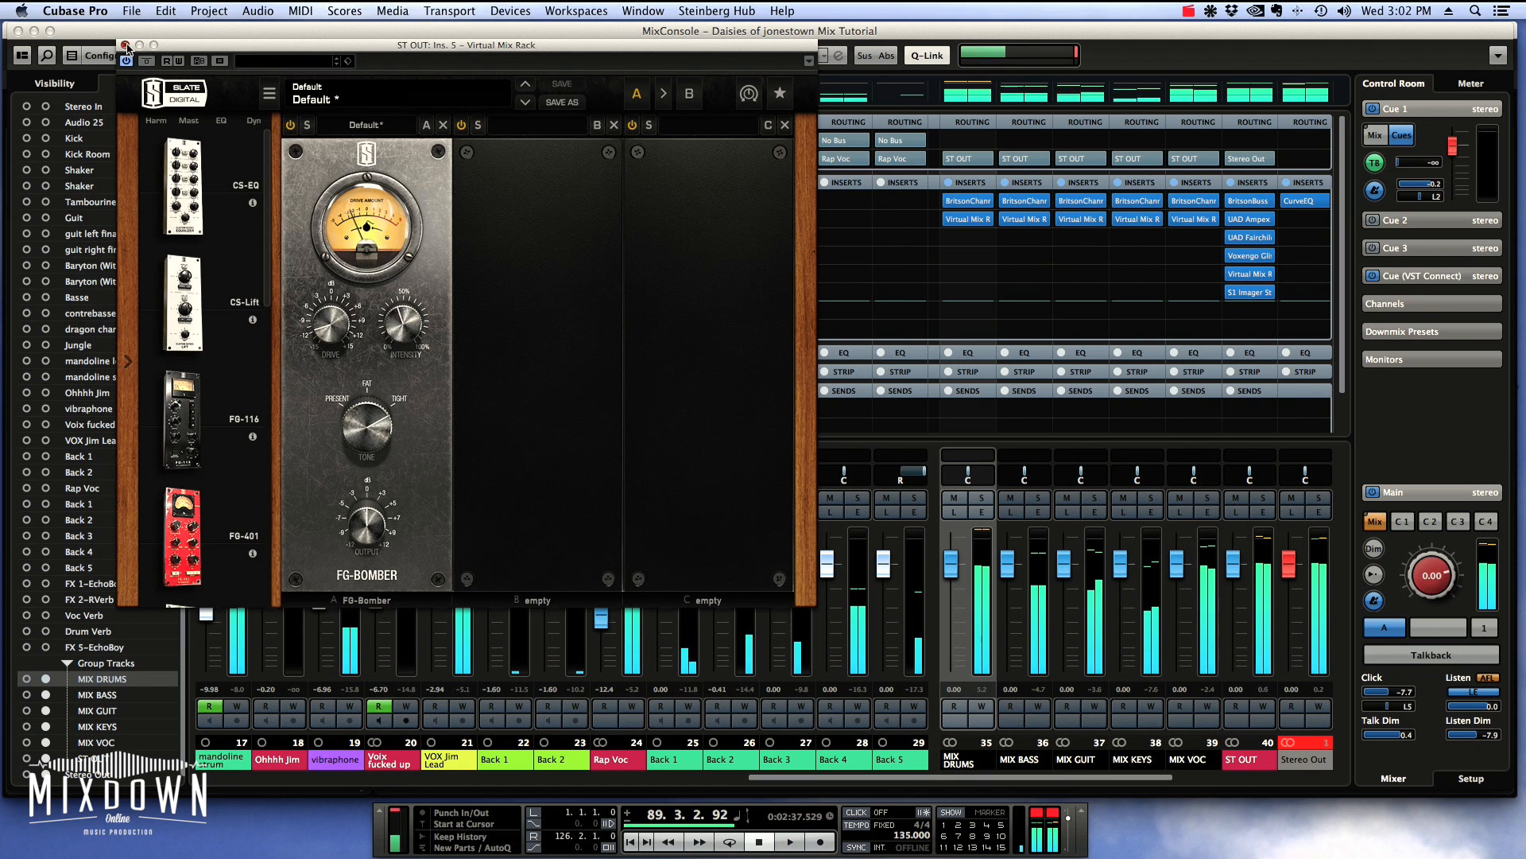
pyautogui.click(125, 45)
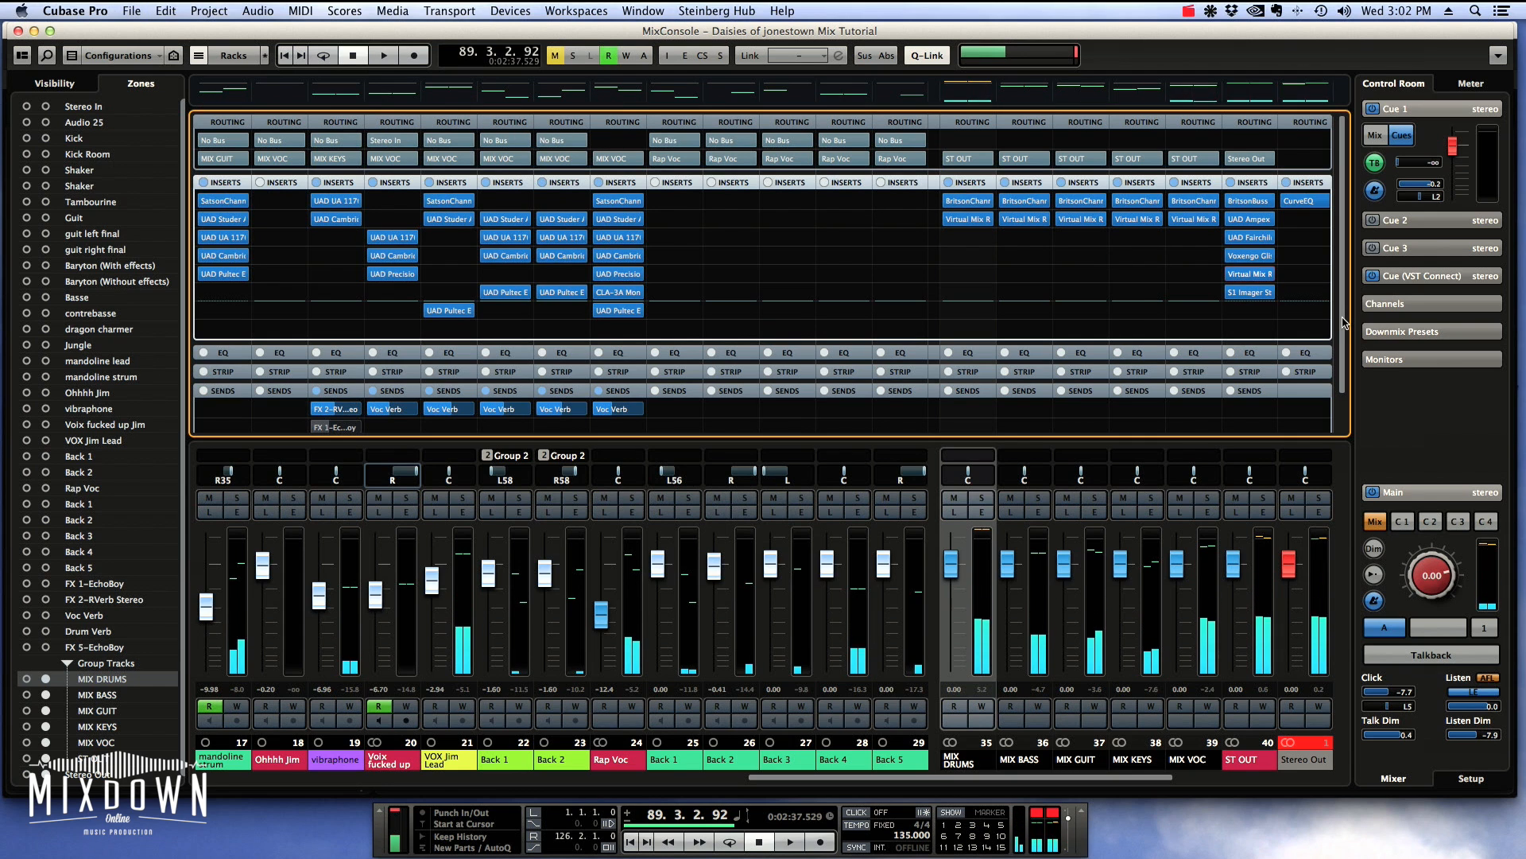
# Step: Bypass the Virtual Mix Rack on ST OUT and together on the selected MIX DRUMS to MIX VOC groups, and audition the mix without FG-Bomber
pyautogui.click(1223, 274)
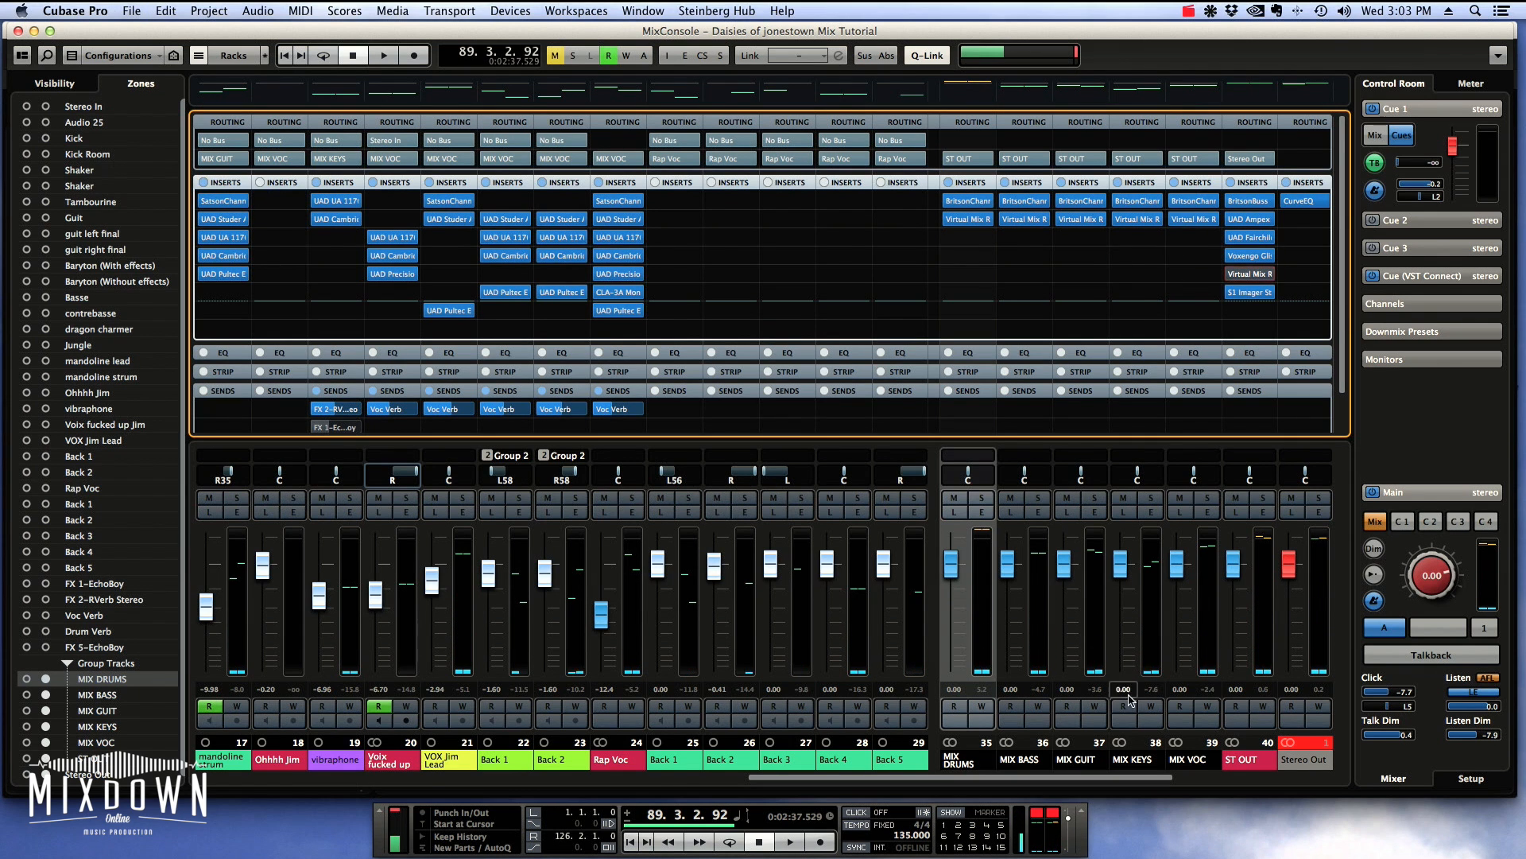
pyautogui.keyDown('shift'); pyautogui.click(1188, 759); pyautogui.keyUp('shift')
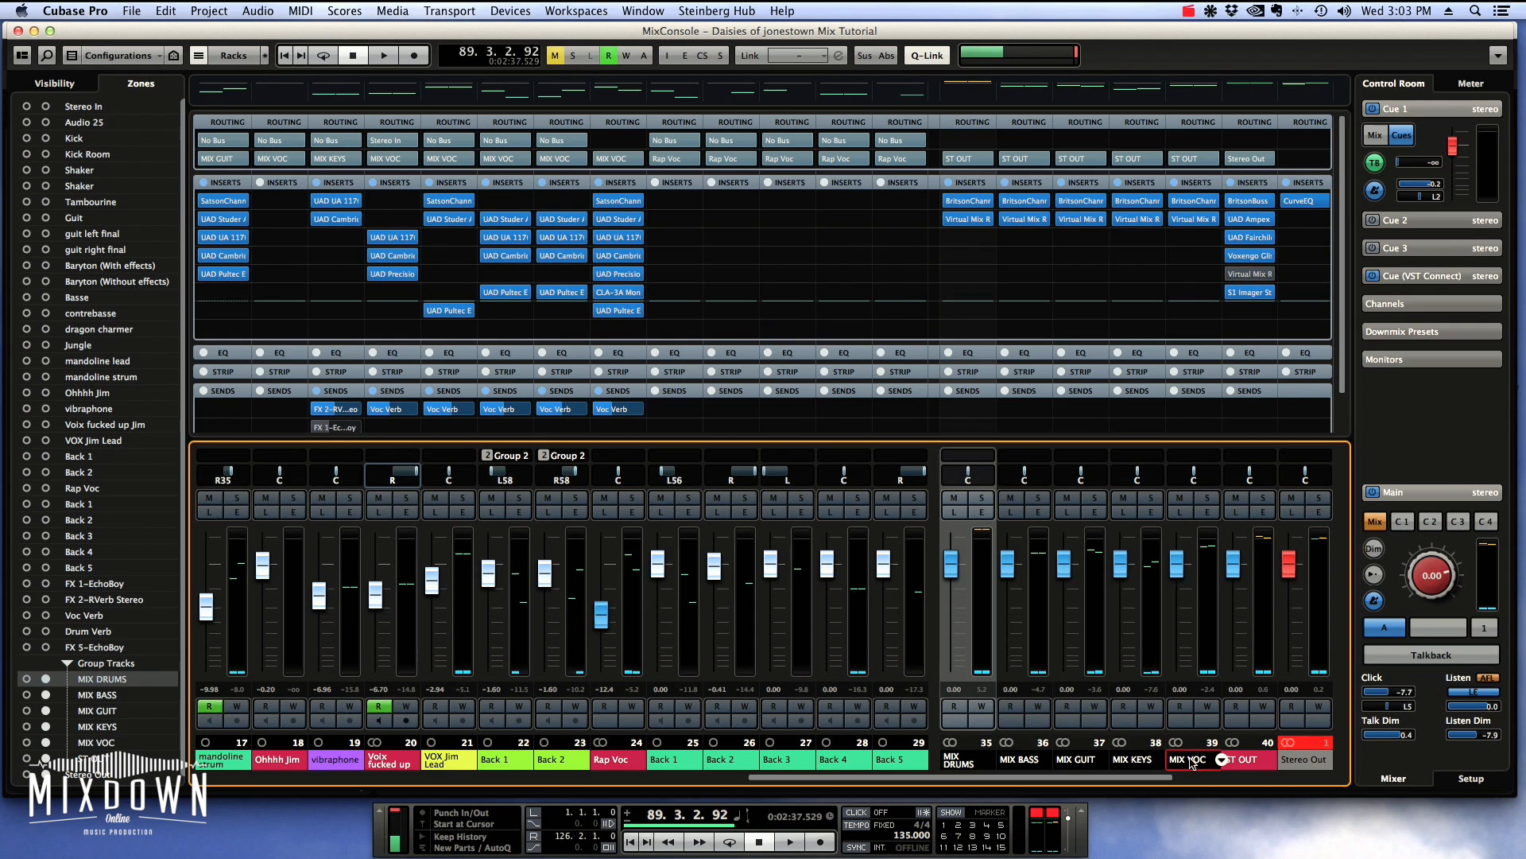
pyautogui.keyDown('alt'); pyautogui.keyDown('shift'); pyautogui.click(1166, 220); pyautogui.keyUp('shift'); pyautogui.keyUp('alt')
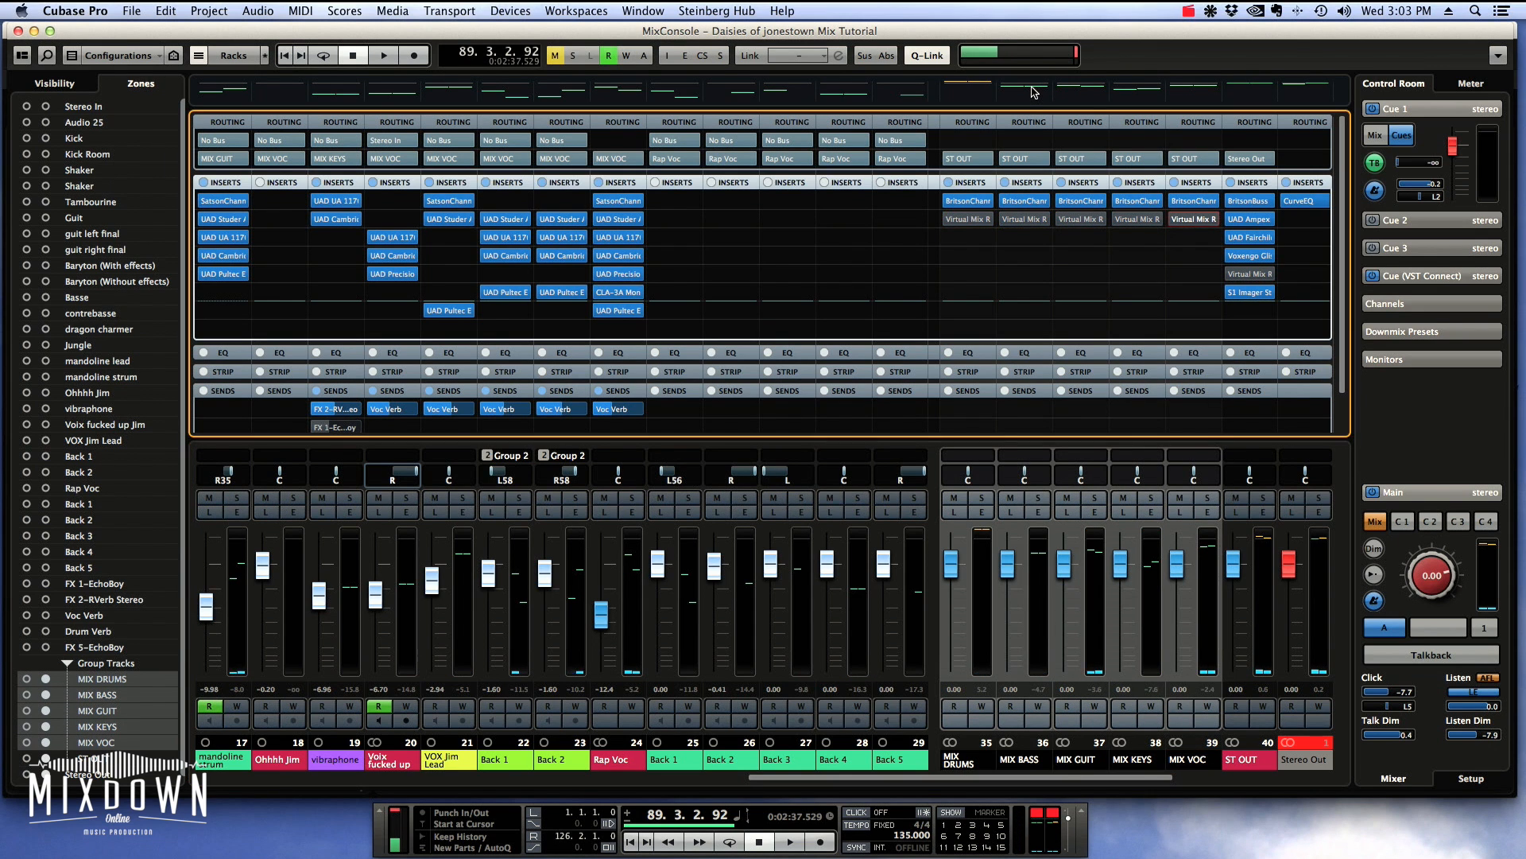
pyautogui.press('space')
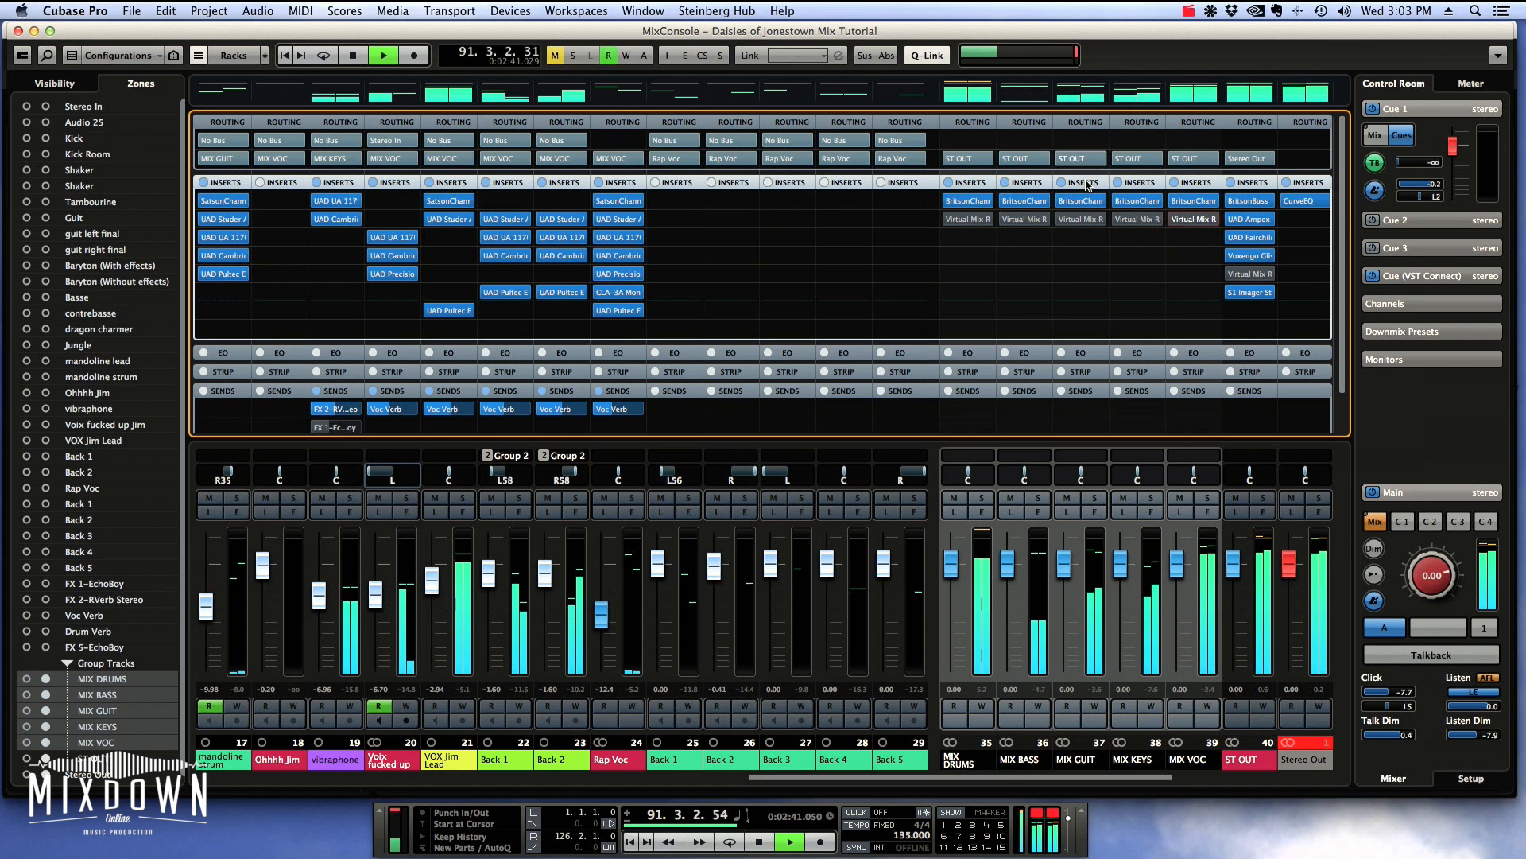
pyautogui.moveTo(1170, 223)
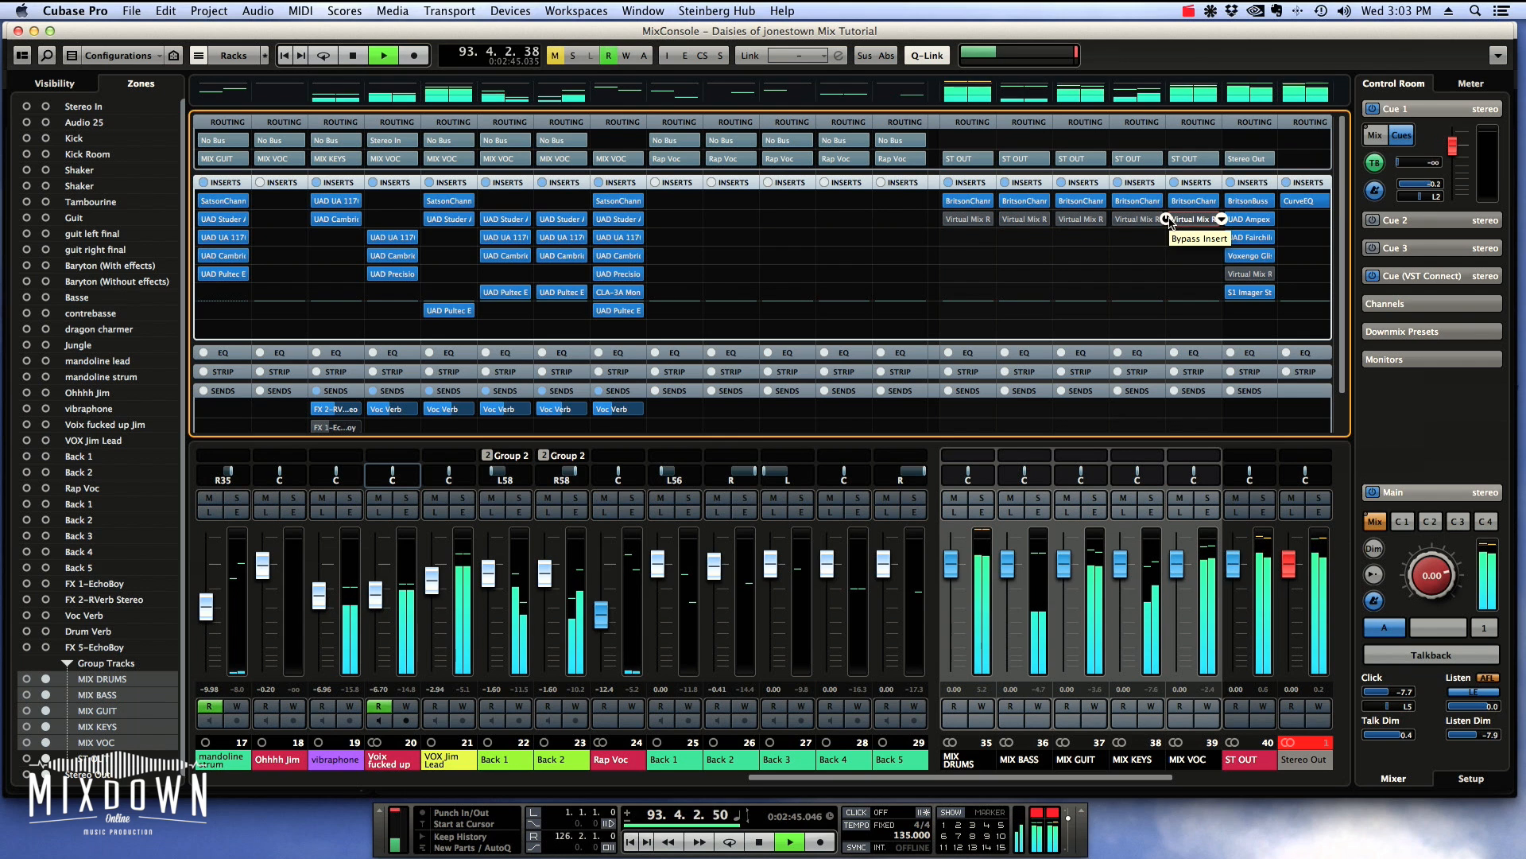
pyautogui.press('space')
# Step: Reactivate the Virtual Mix Racks on the five MIX groups and ST OUT, and replay the mix
pyautogui.click(1167, 220)
pyautogui.click(1230, 273)
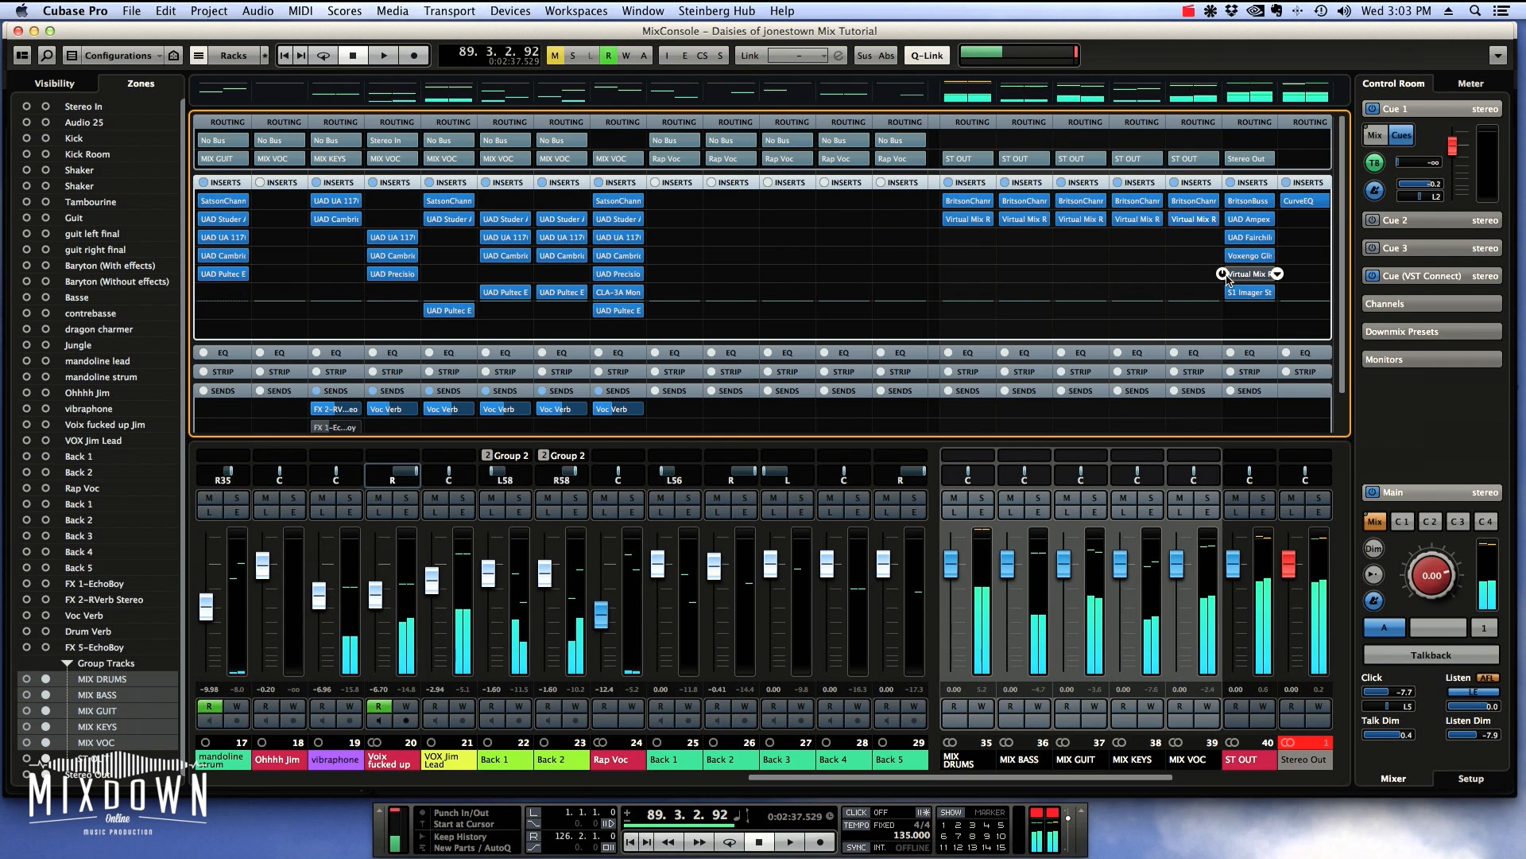
pyautogui.moveTo(1152, 291)
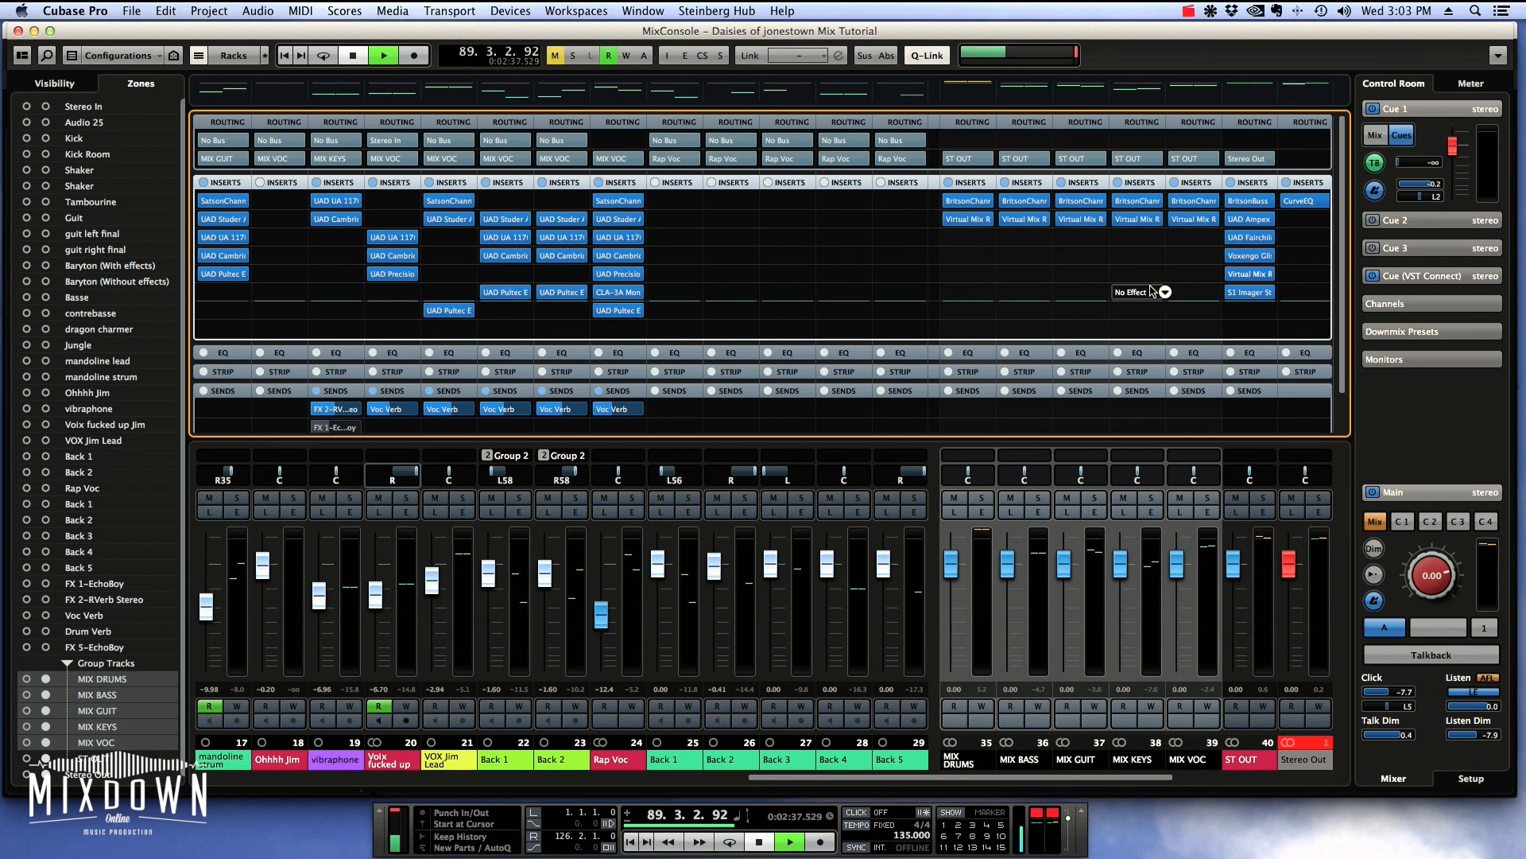
pyautogui.press('space')
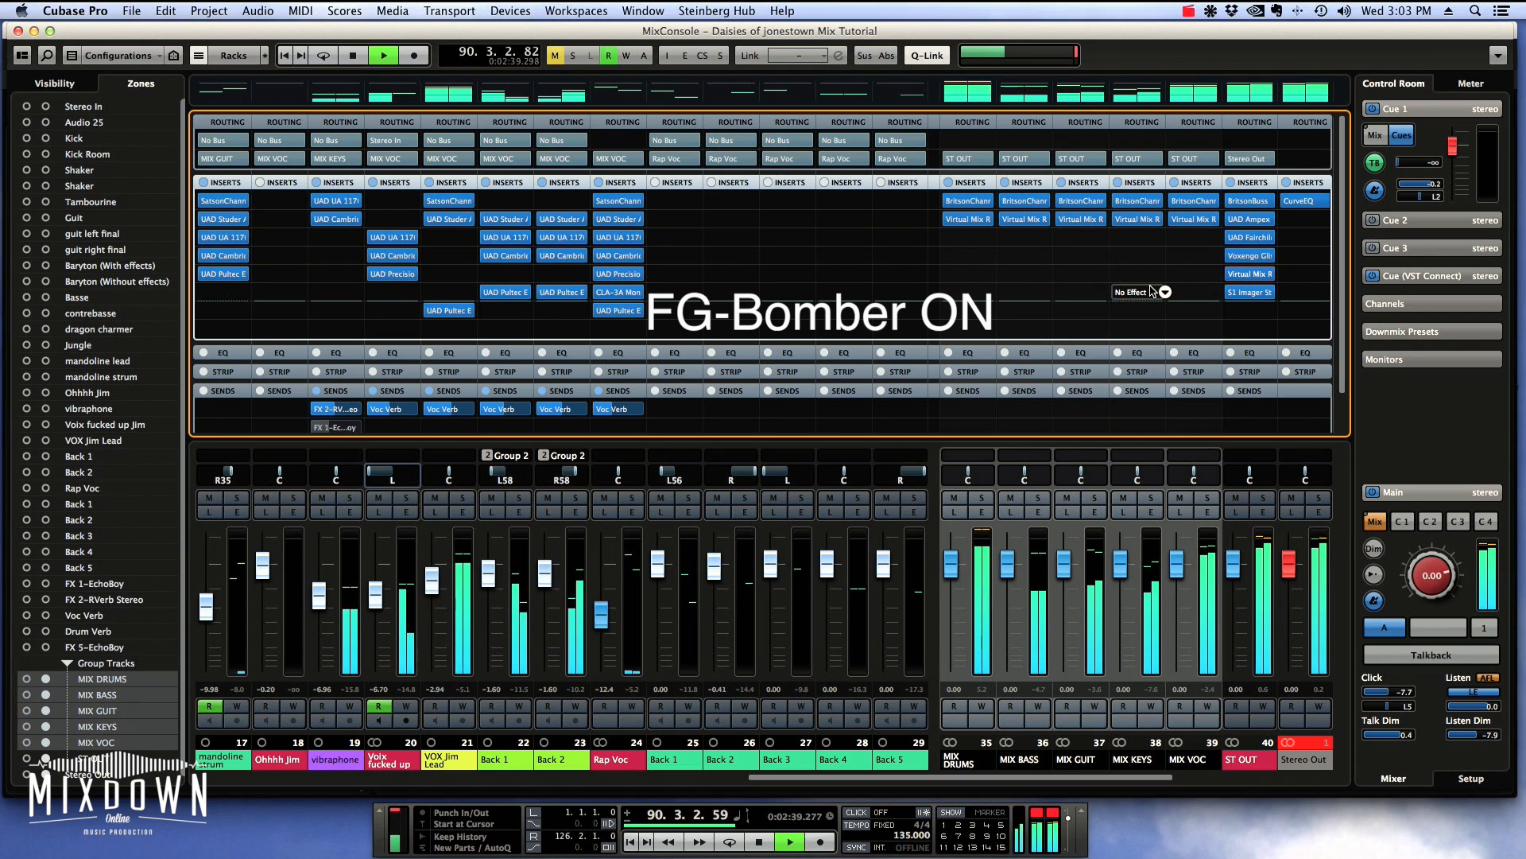
# Step: Compare the full mix with all group and ST OUT Virtual Mix Racks bypassed and active, leaving them active and stopping playback
pyautogui.moveTo(1261, 280)
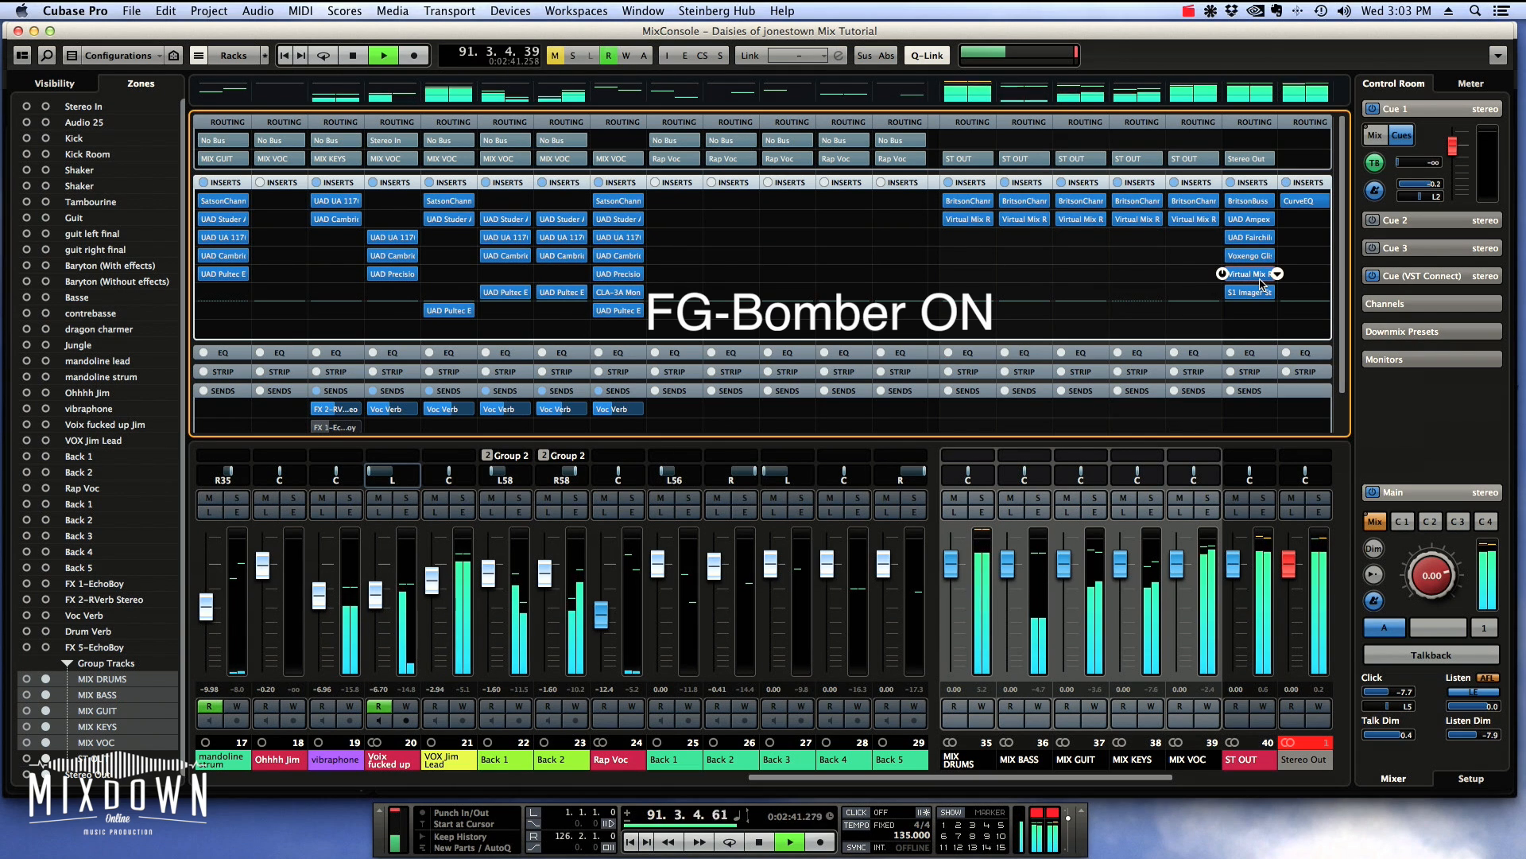
pyautogui.click(1223, 273)
pyautogui.click(1167, 219)
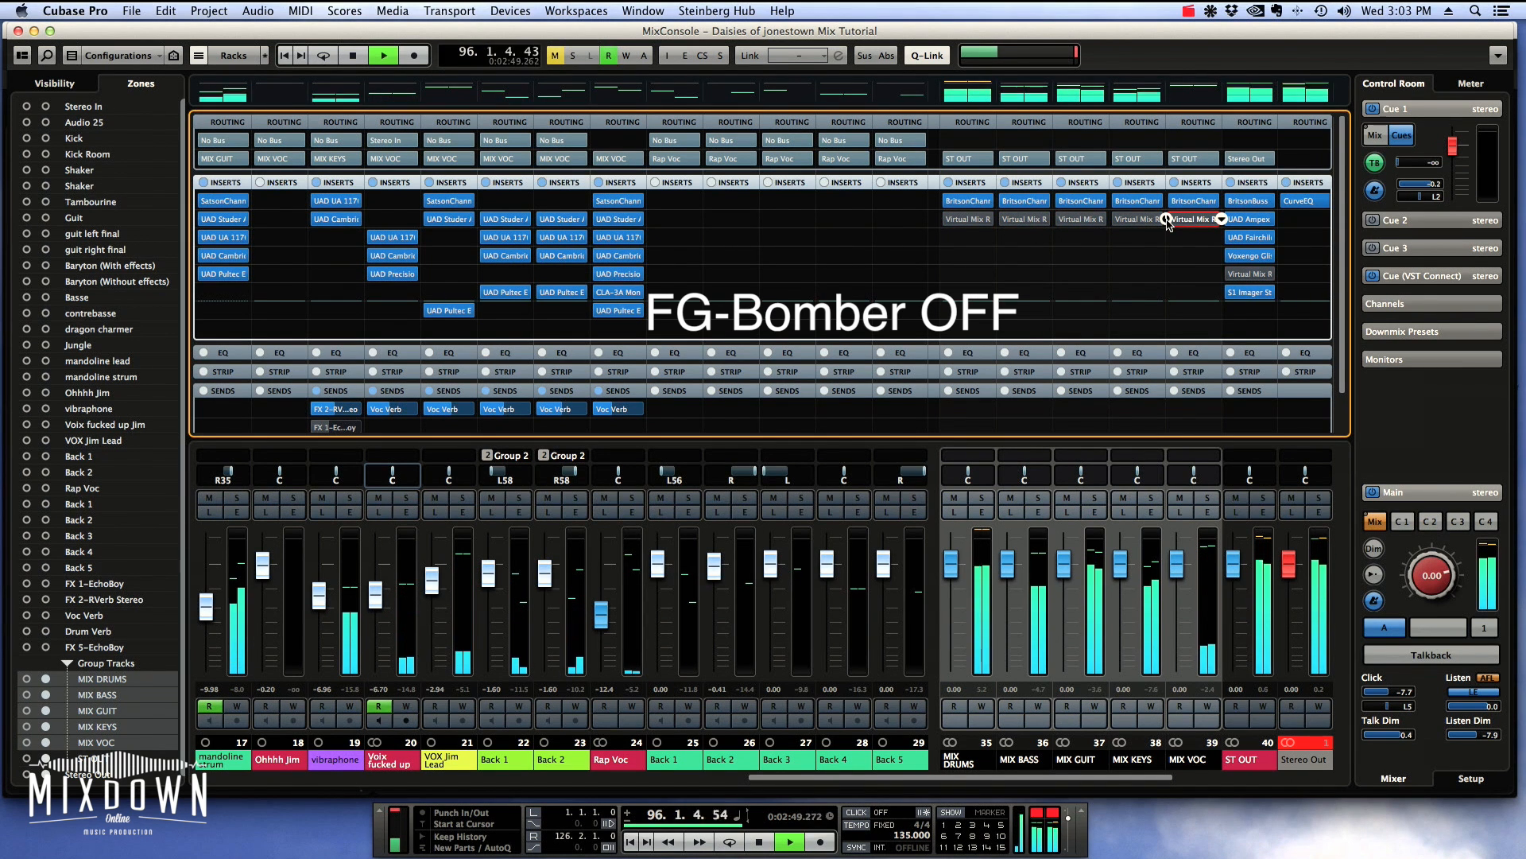
pyautogui.click(1166, 219)
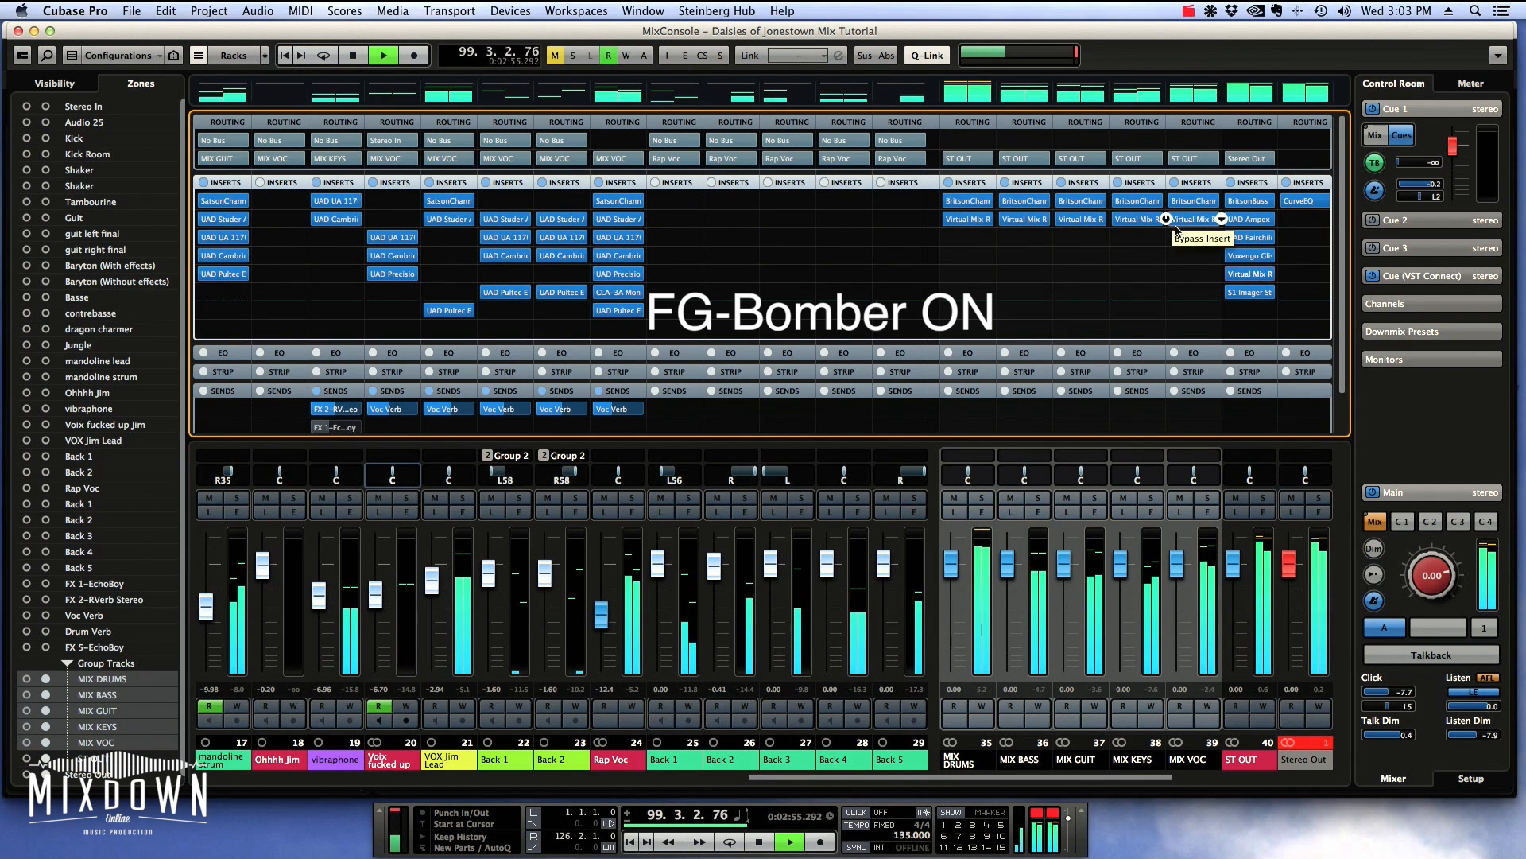
pyautogui.click(1223, 273)
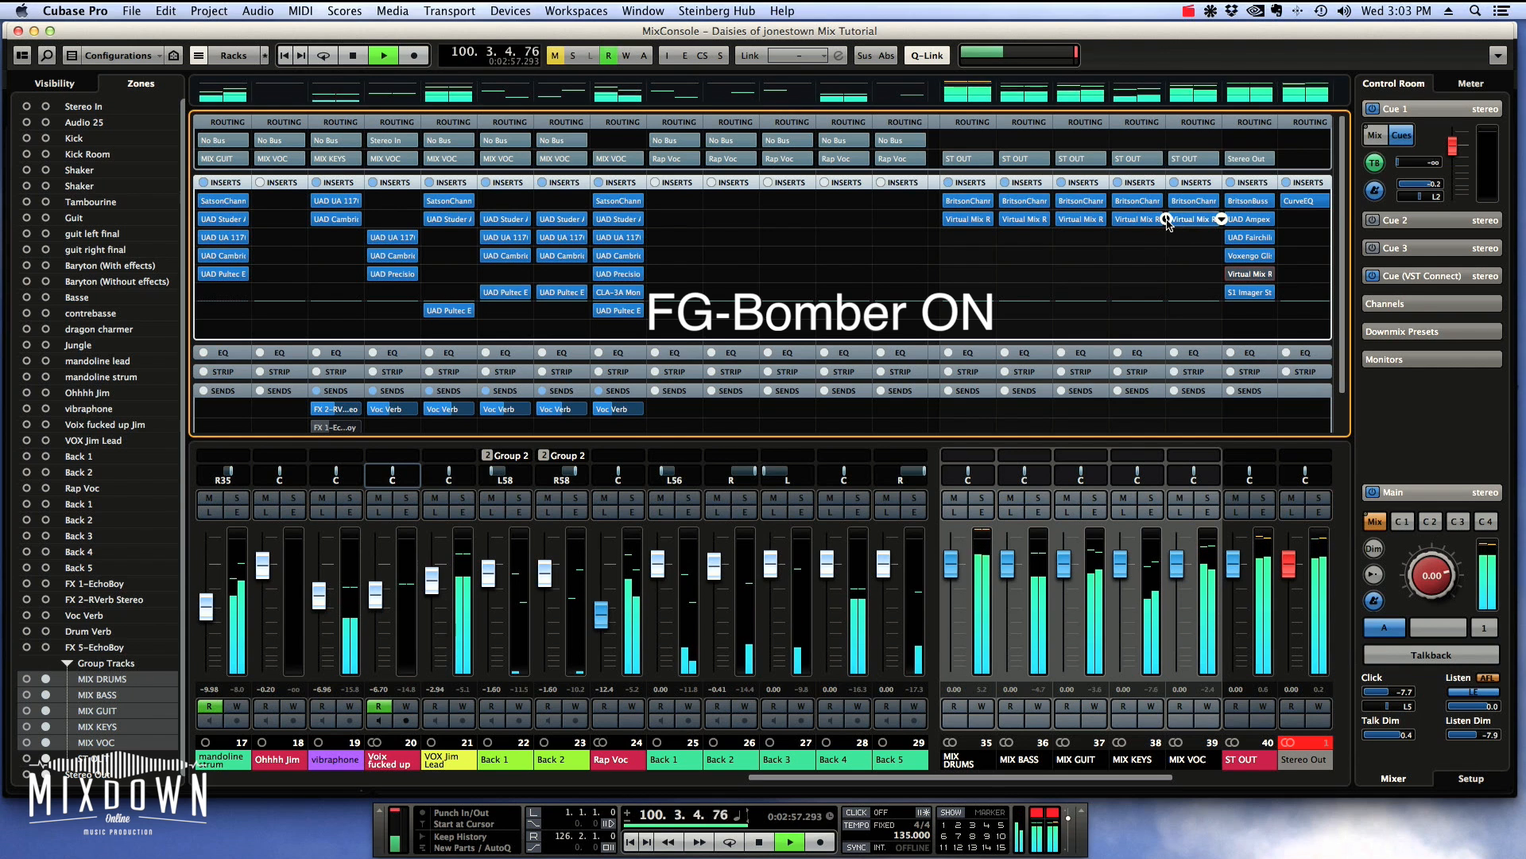
pyautogui.click(1166, 219)
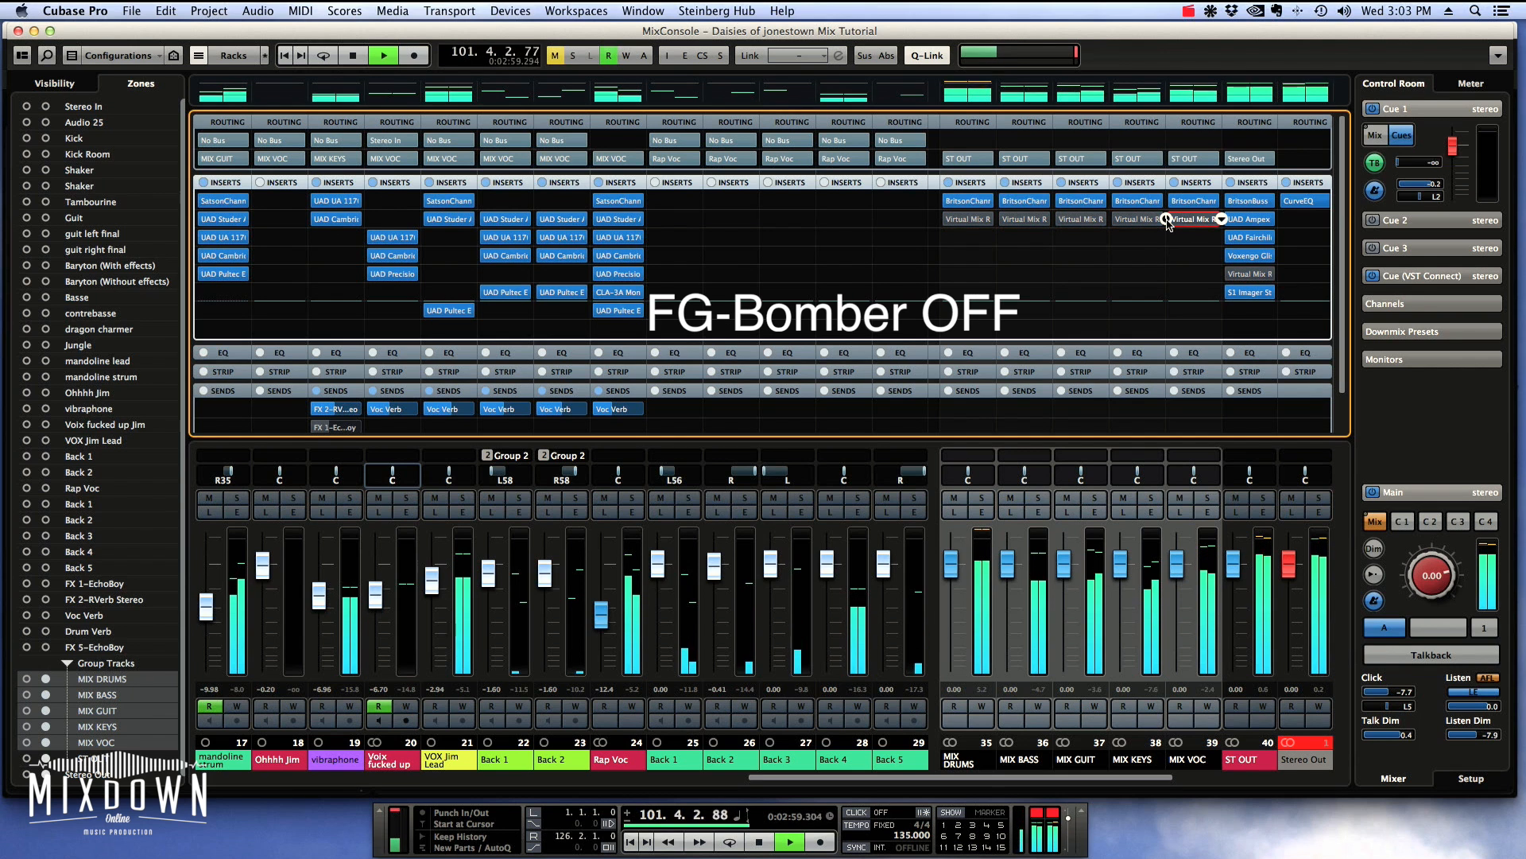
pyautogui.click(1224, 273)
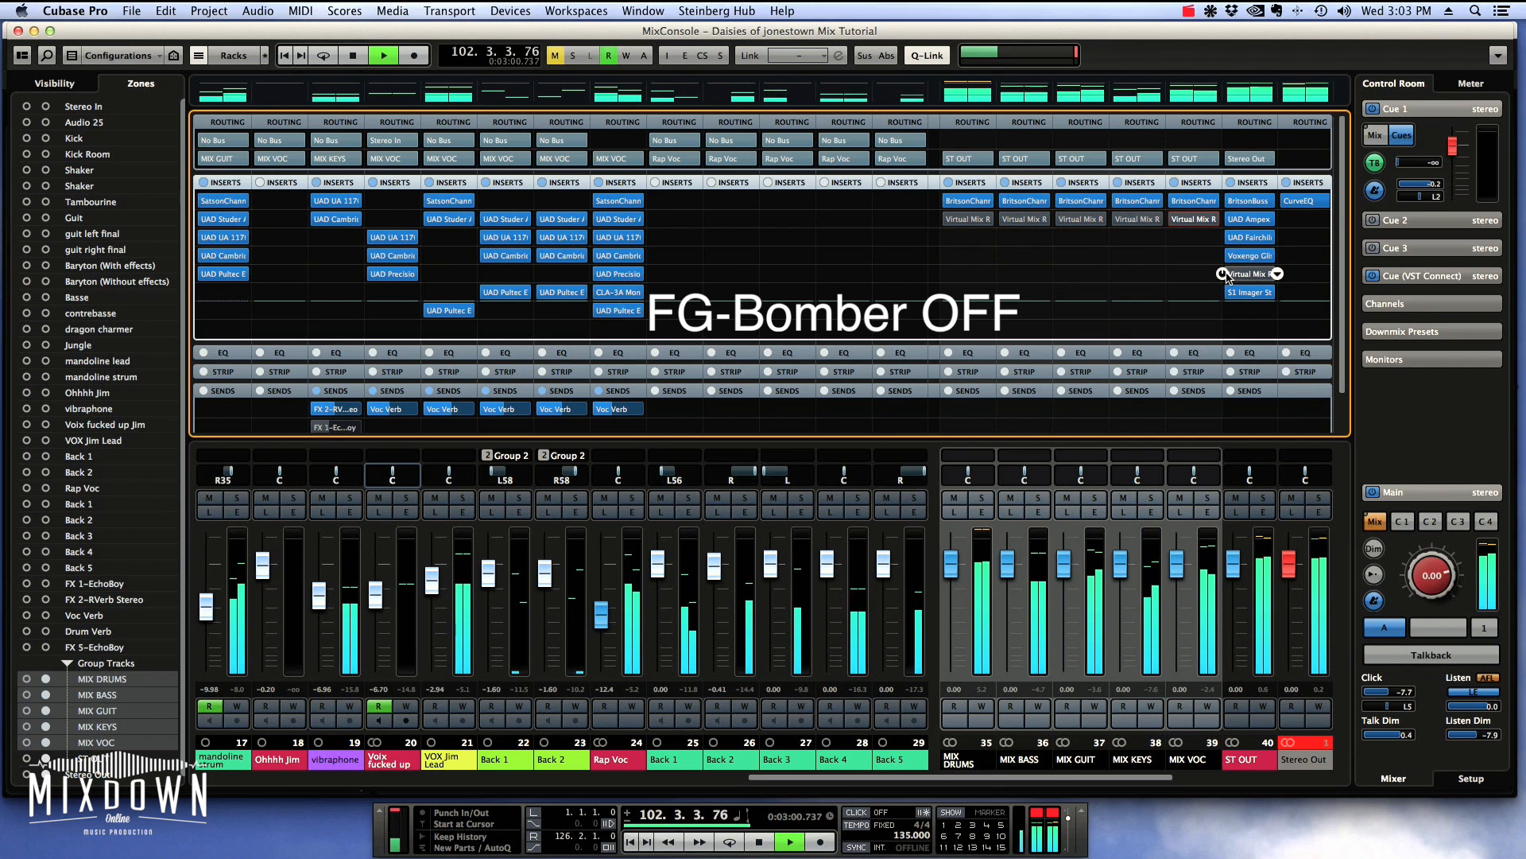
pyautogui.click(1166, 219)
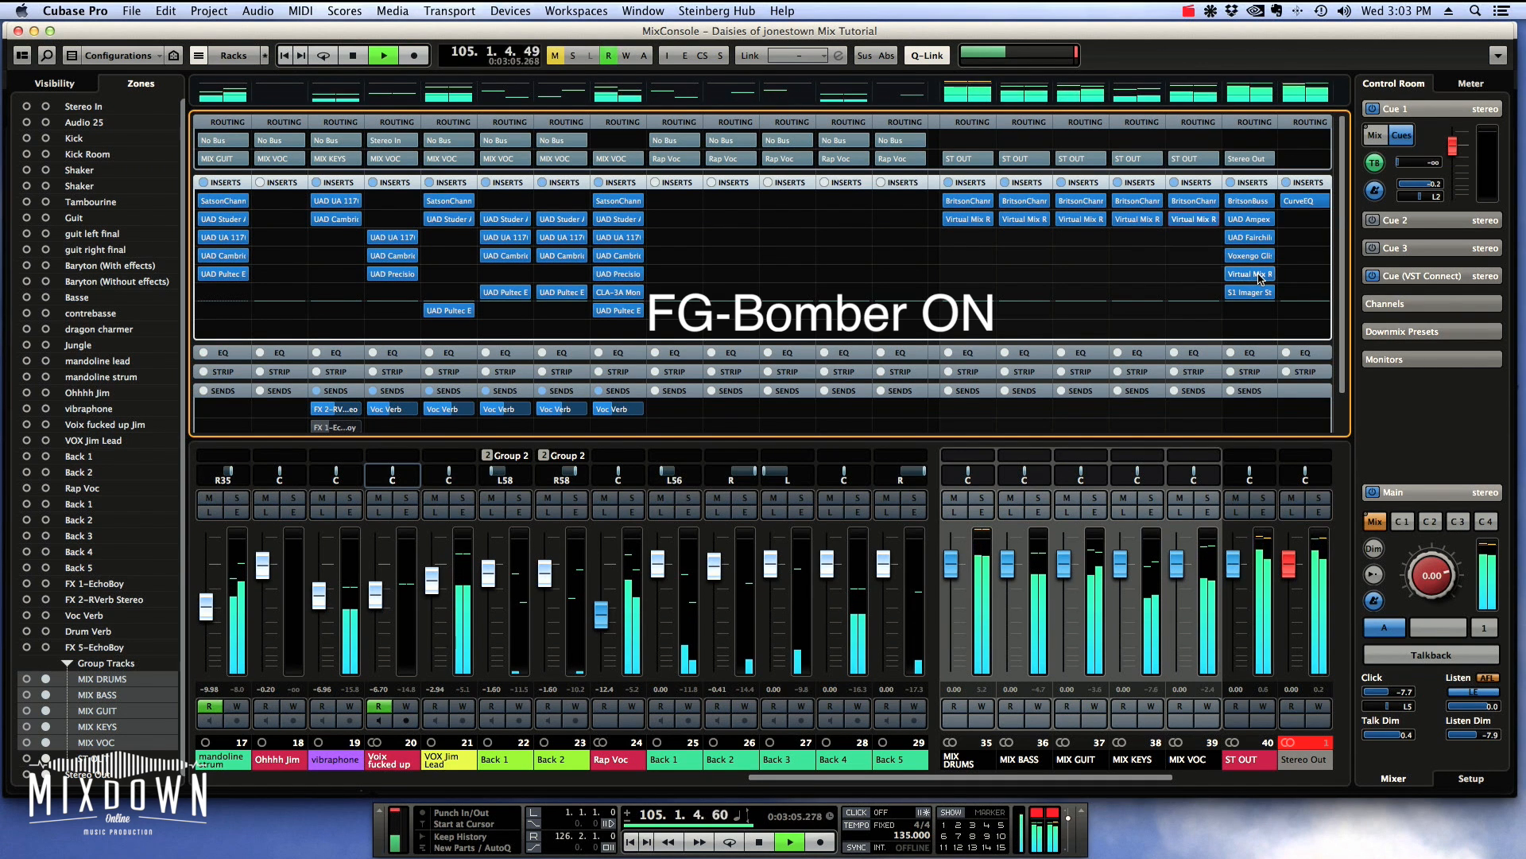
pyautogui.press('space')
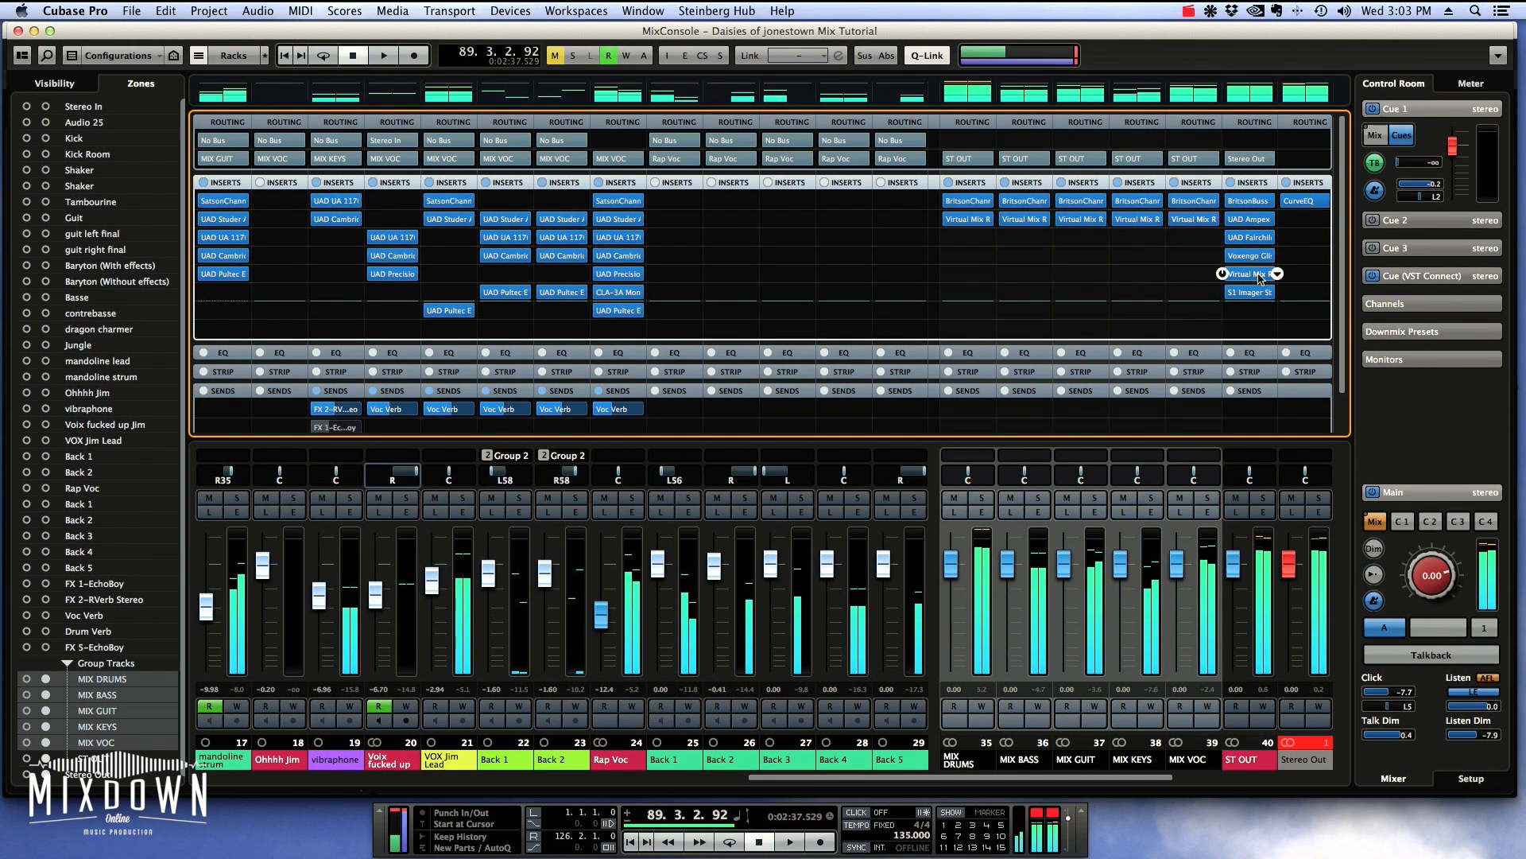